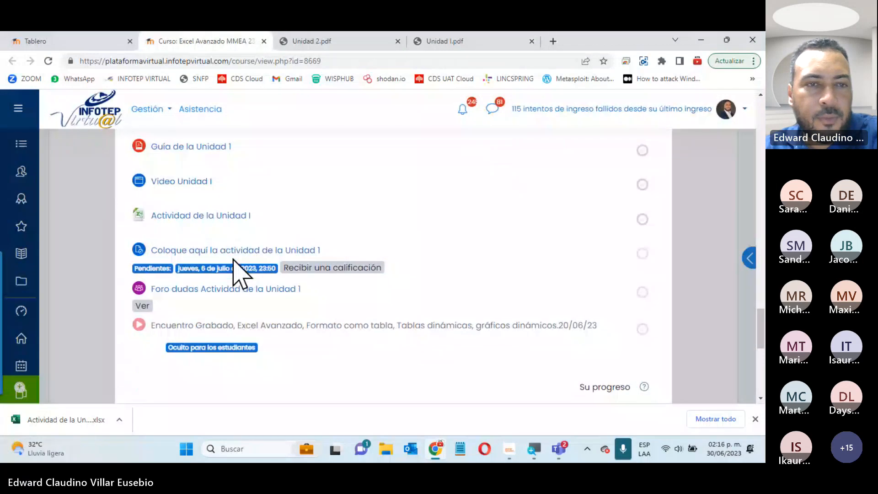
# Open the downloaded 'Actividad de la Unidad 1' .xlsx workbook from Chrome's download bar in Excel
pyautogui.click(64, 423)
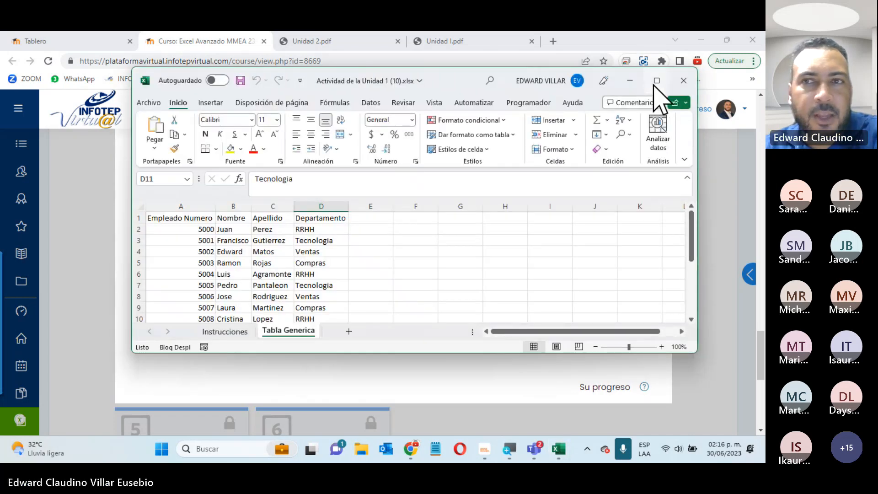
# Maximize the Excel window and select the employee data block
pyautogui.click(657, 25)
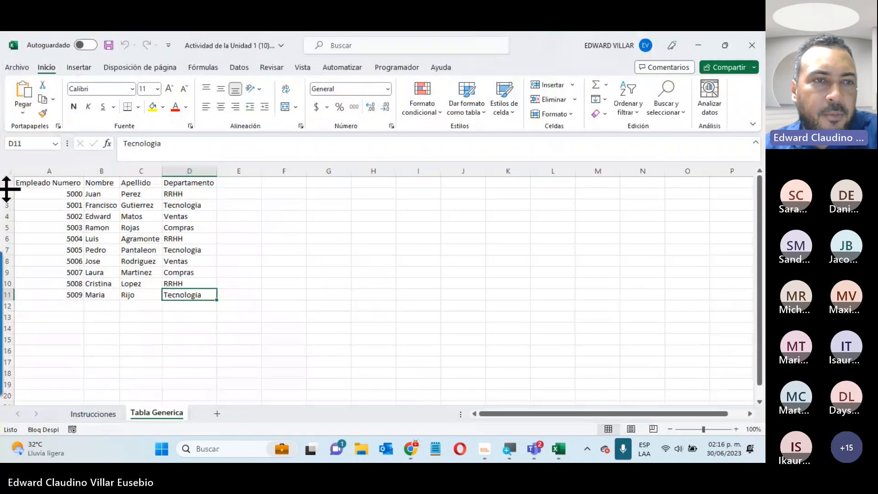
pyautogui.moveTo(50, 185); pyautogui.dragTo(192, 298)
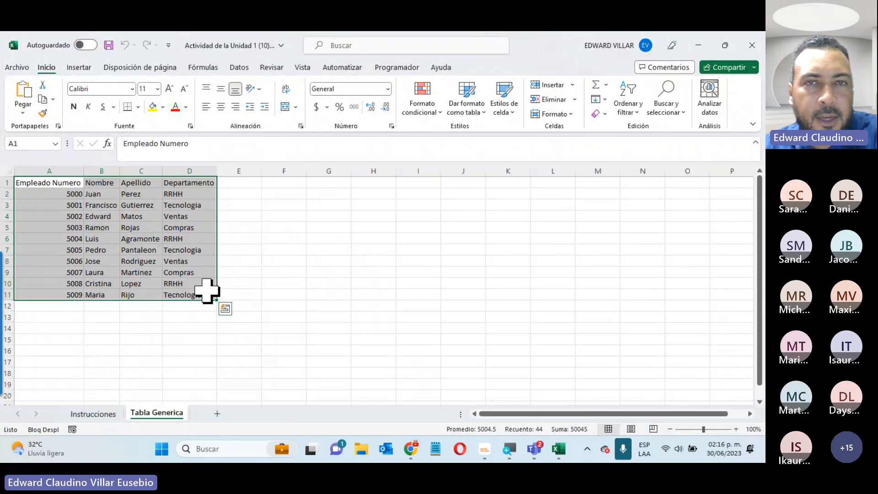
pyautogui.click(78, 68)
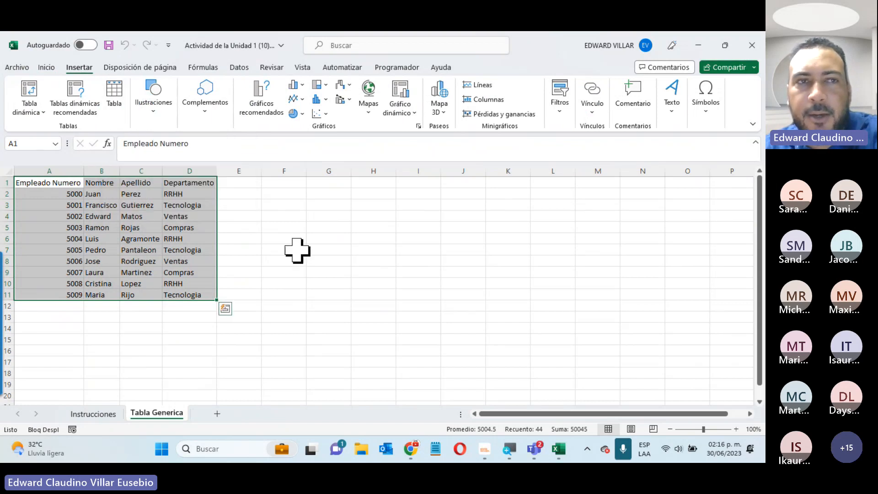
pyautogui.click(45, 68)
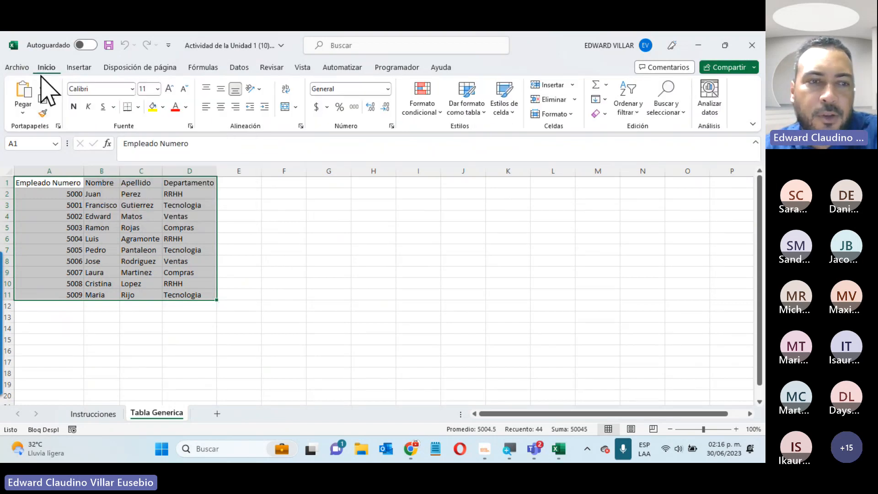
# Read the Instrucciones sheet, then copy A1:D11 on Tabla Generica
pyautogui.click(92, 414)
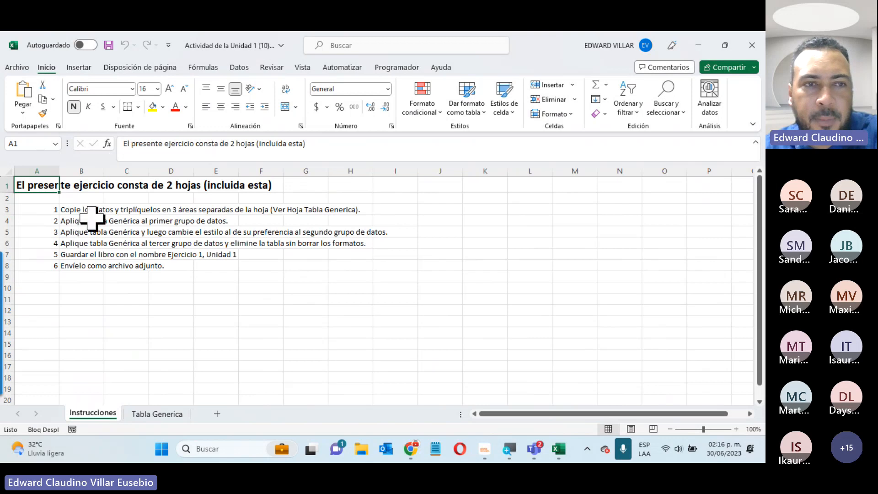
pyautogui.click(164, 413)
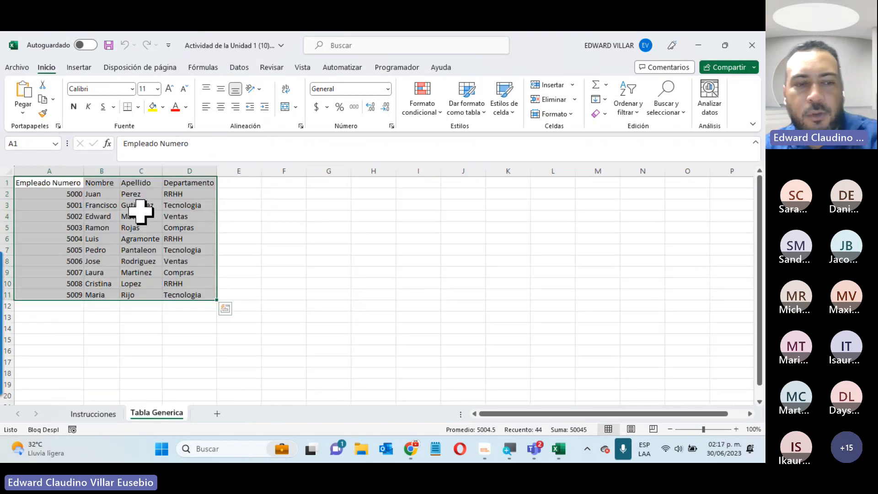
pyautogui.hotkey('ctrl', 'c')
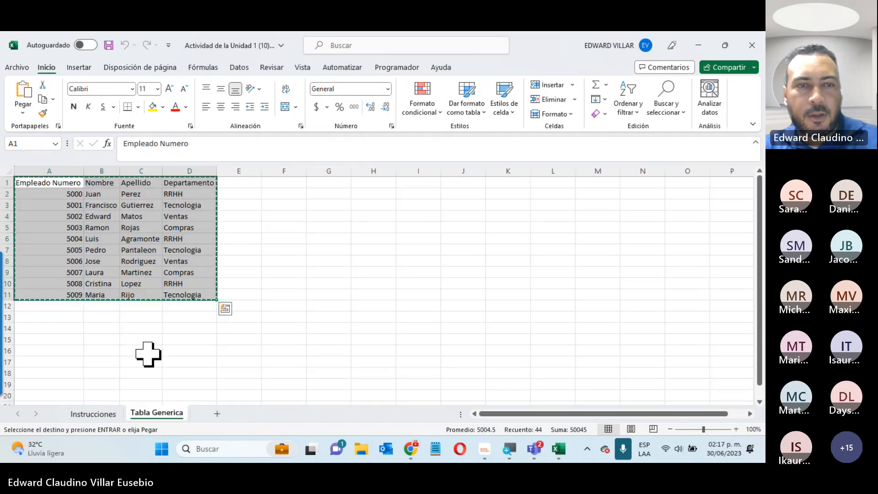
# Place copies of the employee data in F1:I11 and K1:N11
pyautogui.press('Escape')
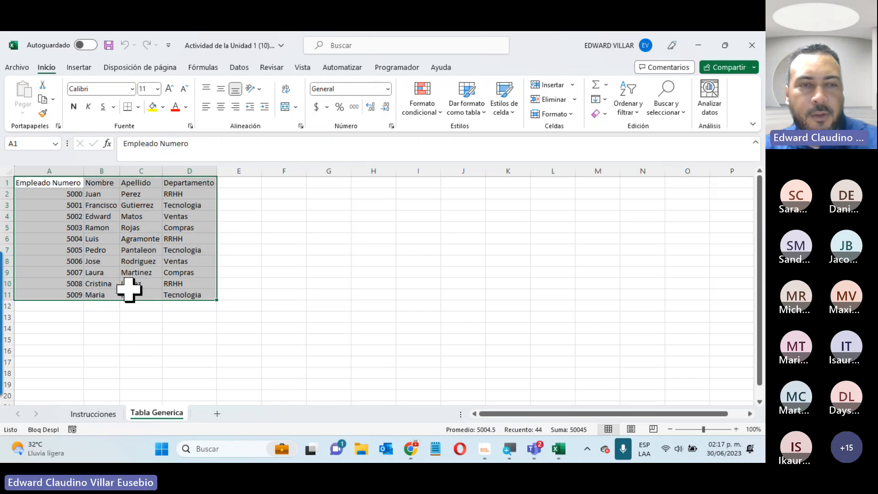
pyautogui.moveTo(122, 261); pyautogui.dragTo(314, 266)
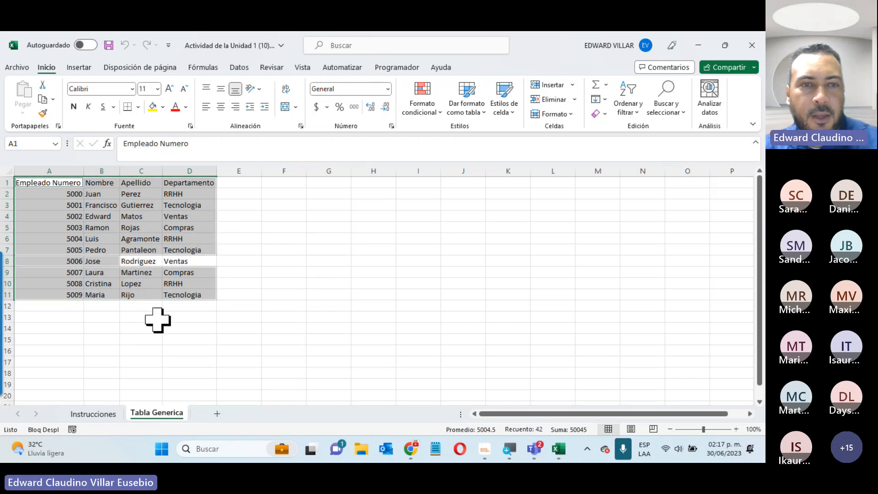
pyautogui.click(110, 338)
pyautogui.moveTo(55, 183); pyautogui.dragTo(392, 291)
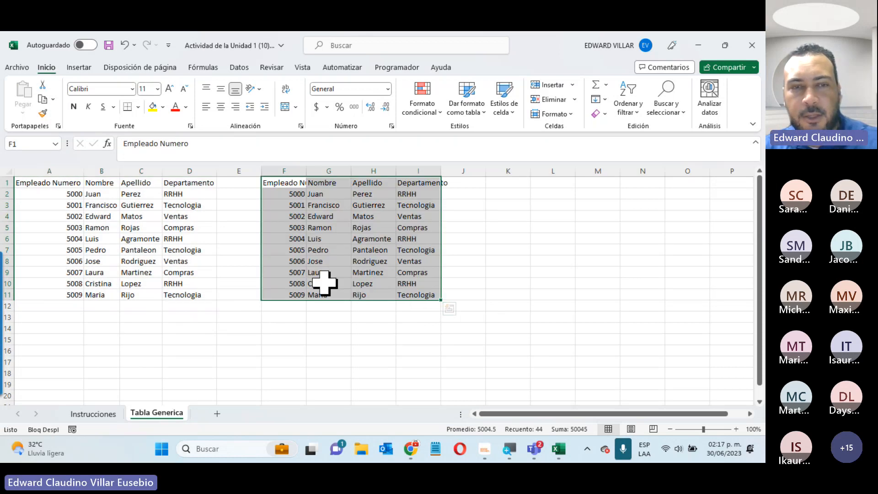
pyautogui.hotkey('ctrl', 'z')
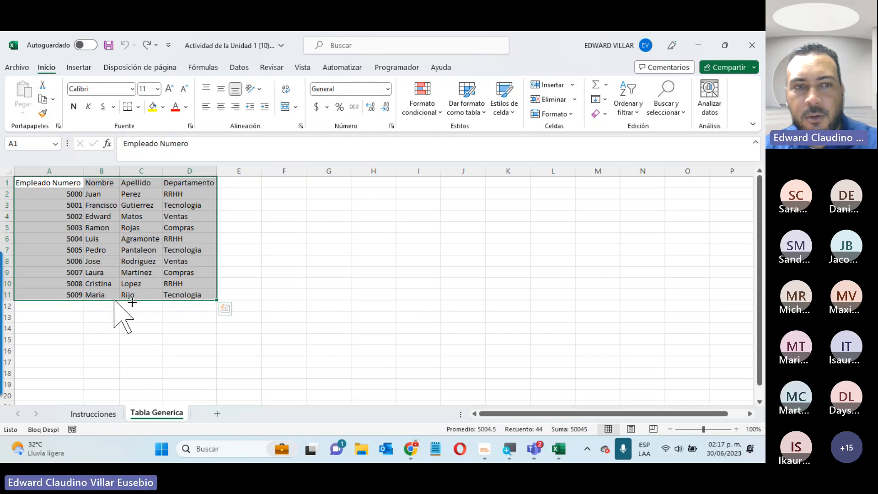
pyautogui.moveTo(115, 301); pyautogui.dragTo(333, 287)
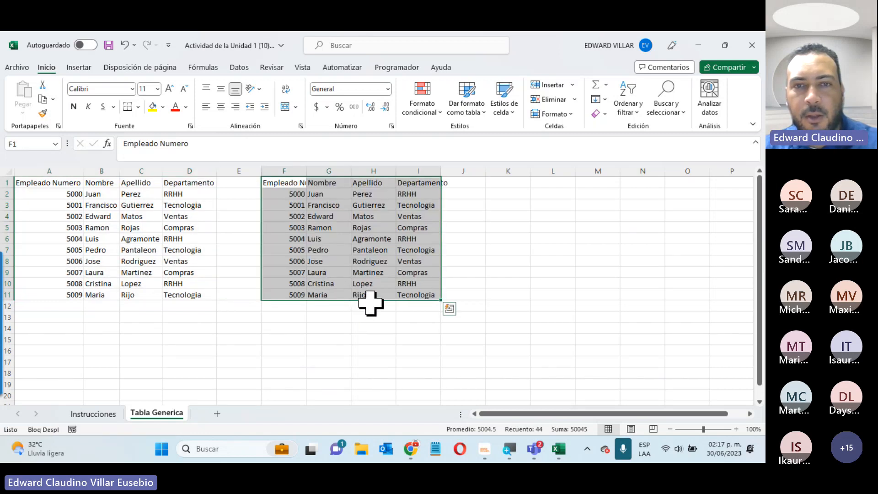
pyautogui.moveTo(378, 298); pyautogui.dragTo(588, 300)
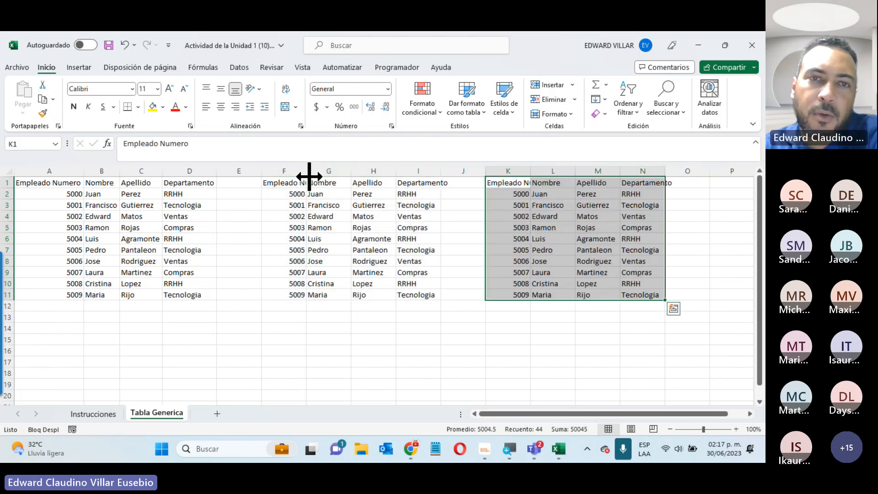
# Widen columns F, I, K and N to fit their headers
pyautogui.moveTo(307, 175); pyautogui.dragTo(332, 174)
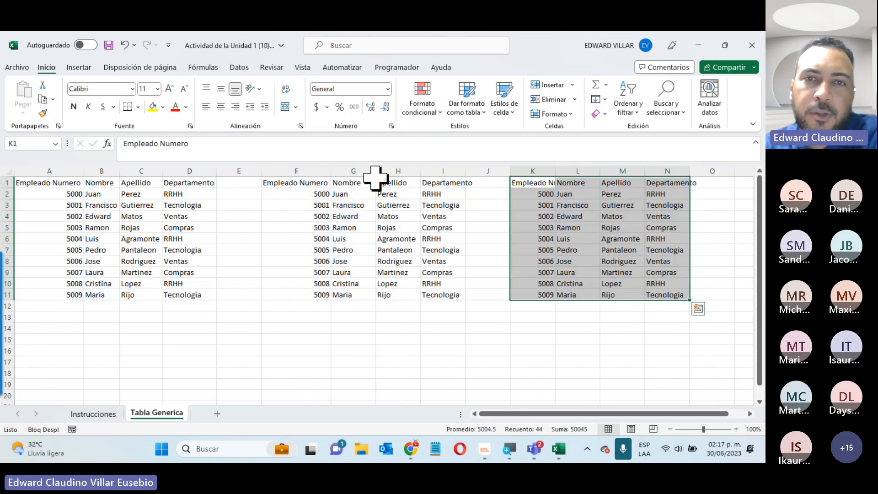
pyautogui.doubleClick(465, 170)
pyautogui.doubleClick(562, 170)
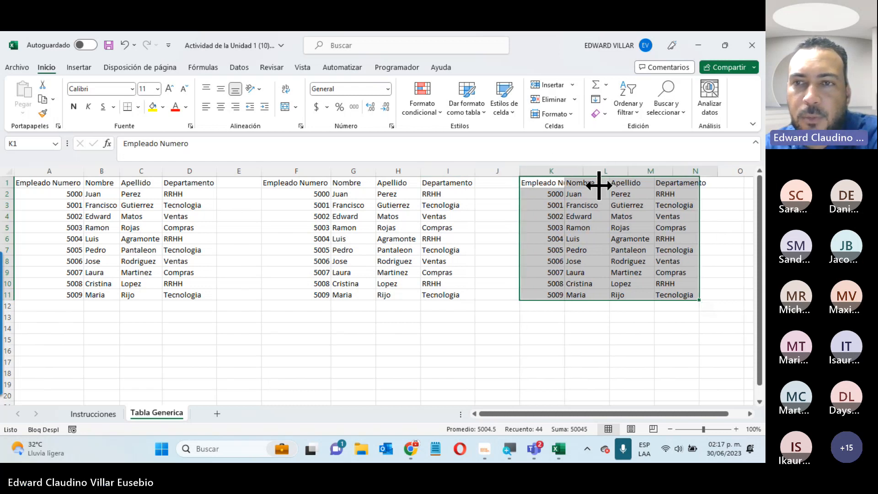
pyautogui.click(599, 183)
pyautogui.doubleClick(718, 172)
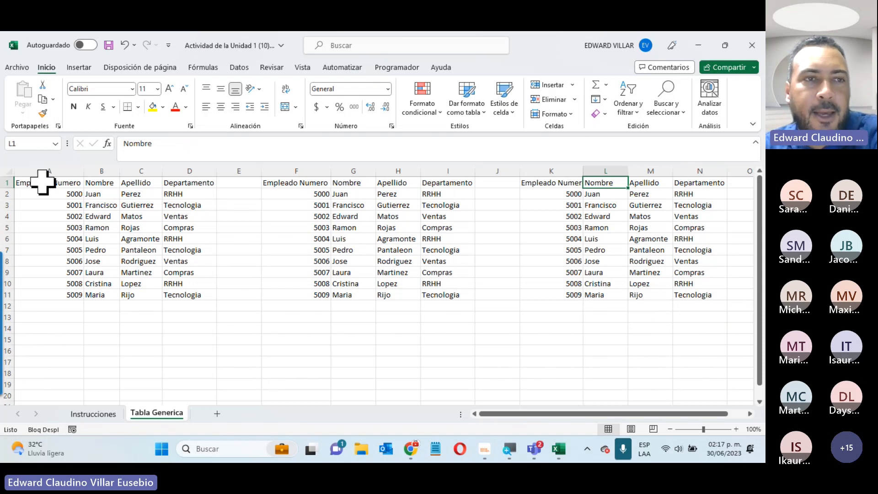
pyautogui.moveTo(43, 181); pyautogui.dragTo(212, 293)
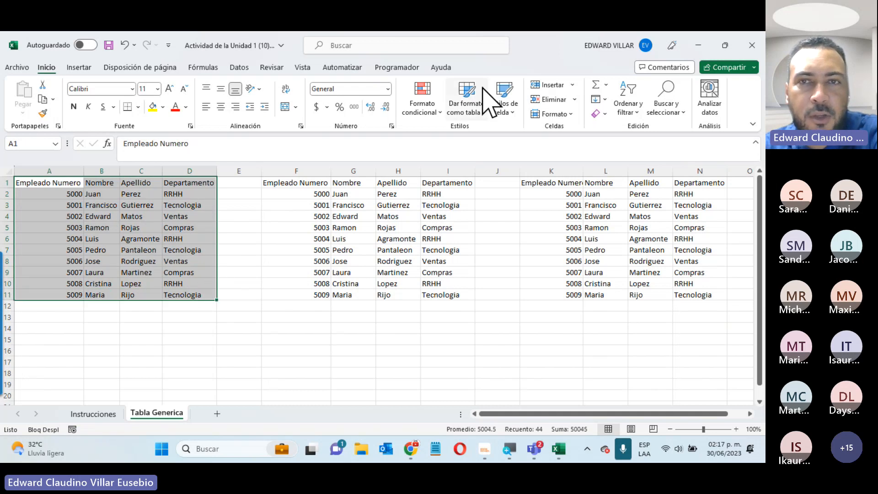
# Try a dark blue table style on the data, then cancel the table creation
pyautogui.click(479, 110)
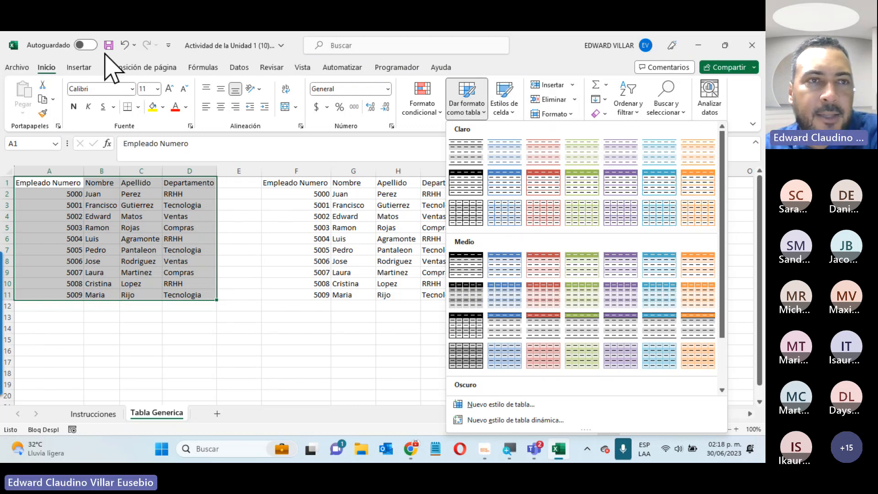
pyautogui.scroll(-2, 556, 273)
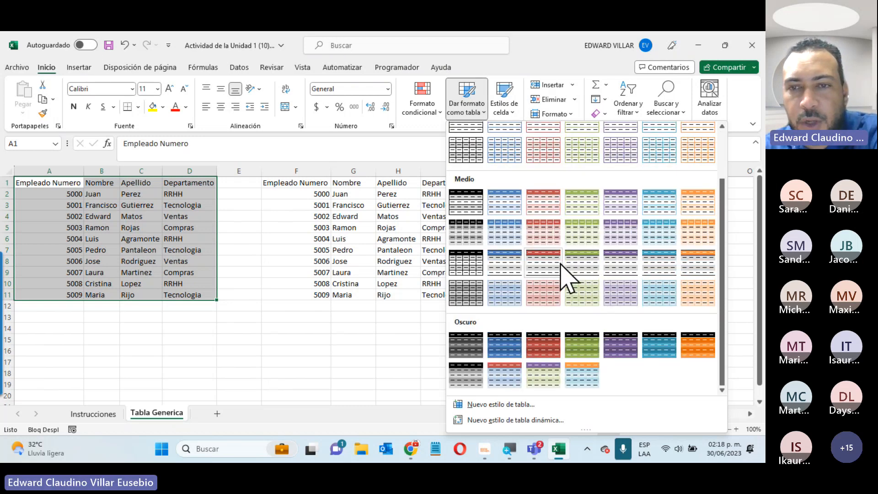
pyautogui.click(507, 349)
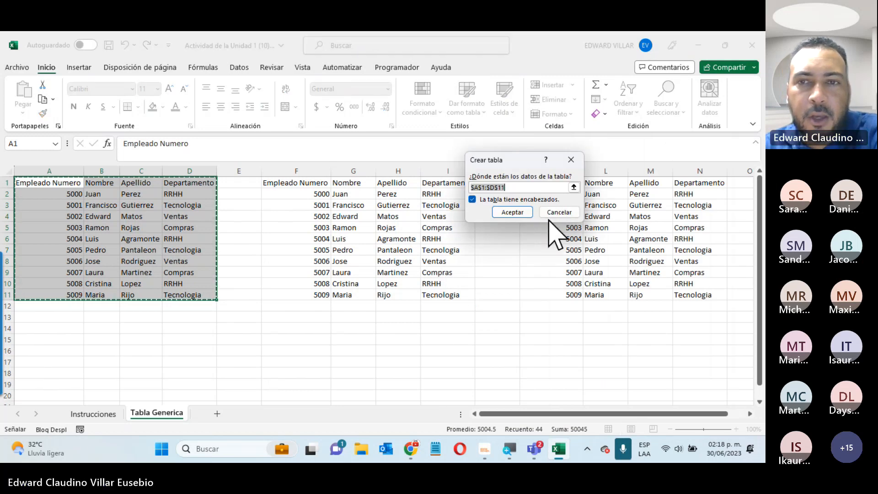
pyautogui.click(548, 212)
pyautogui.click(126, 252)
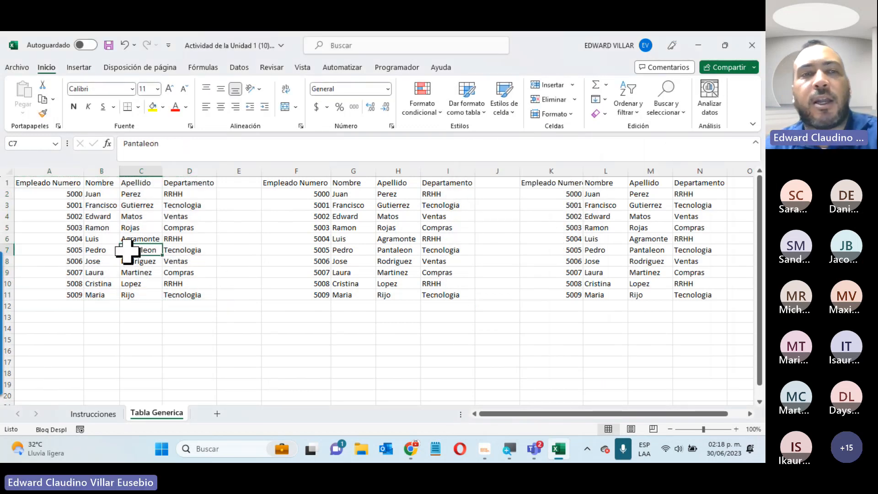
pyautogui.moveTo(46, 206); pyautogui.dragTo(92, 205)
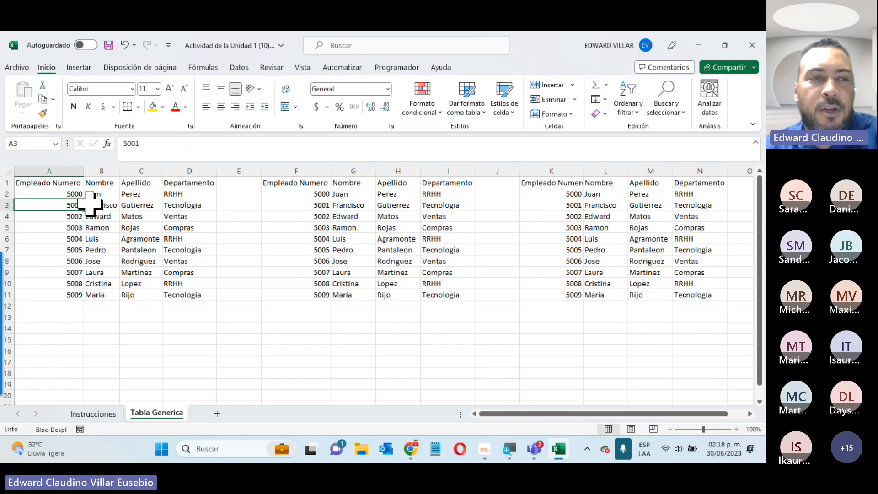
# Point out individual name and surname cells and empty column E
pyautogui.click(136, 207)
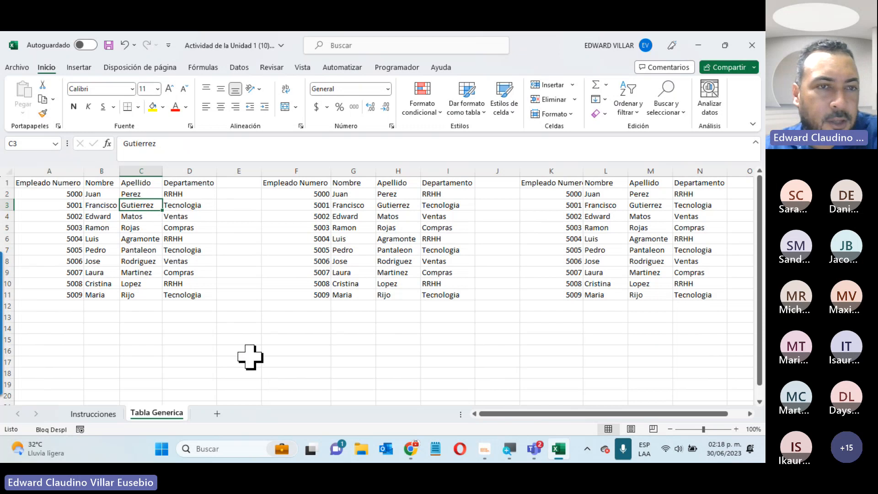
pyautogui.click(112, 230)
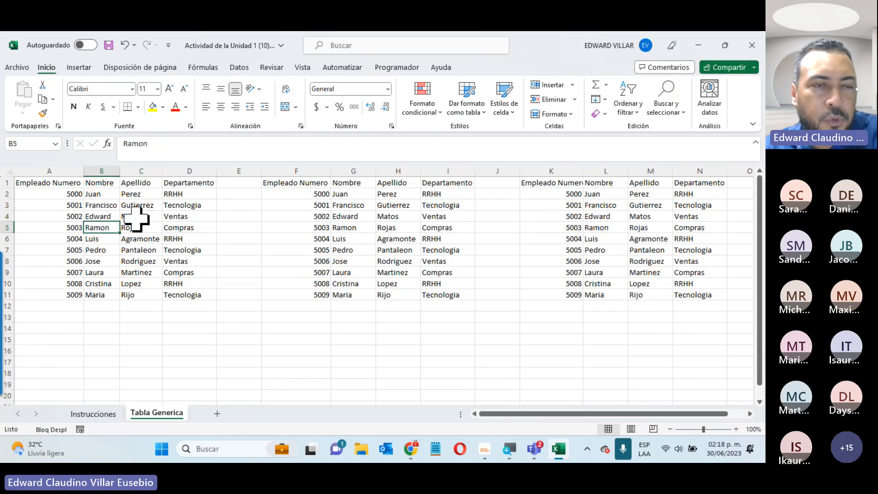
pyautogui.click(107, 215)
pyautogui.click(115, 195)
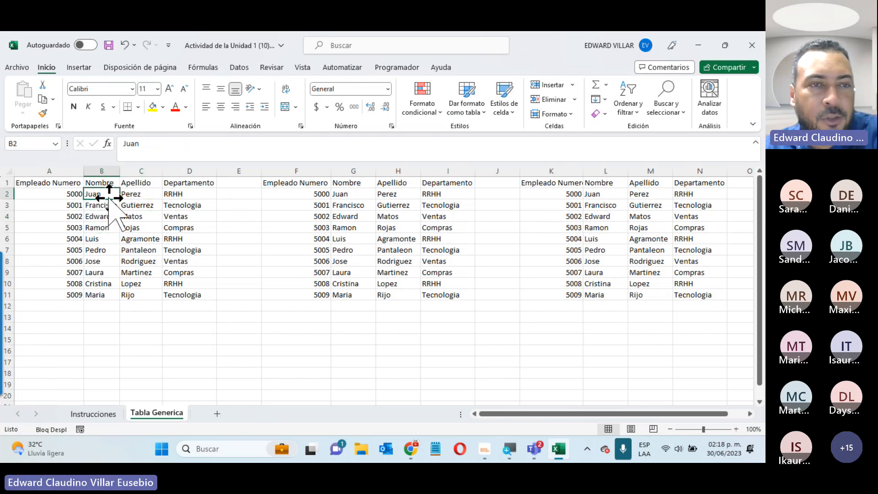
pyautogui.click(103, 206)
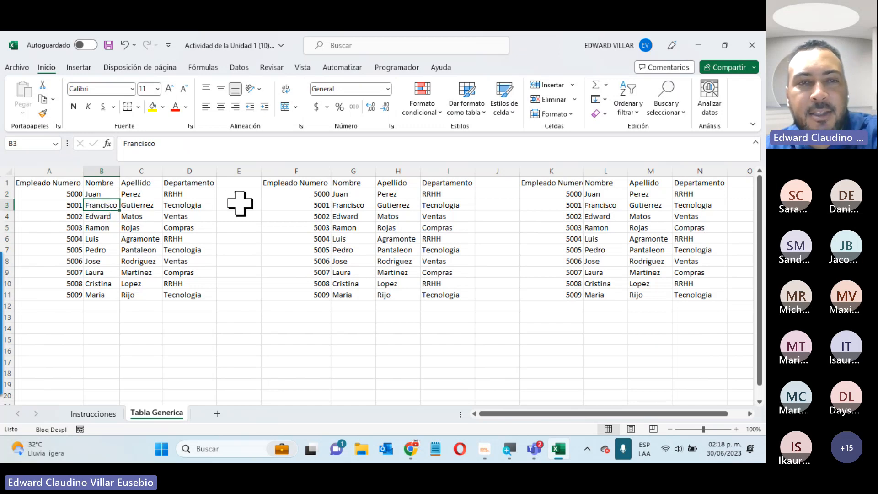
pyautogui.moveTo(249, 182); pyautogui.dragTo(242, 306)
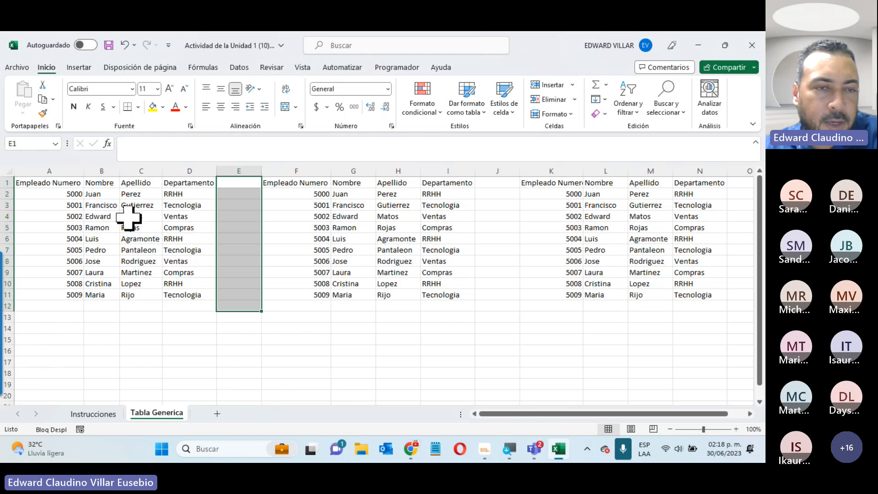
pyautogui.click(124, 308)
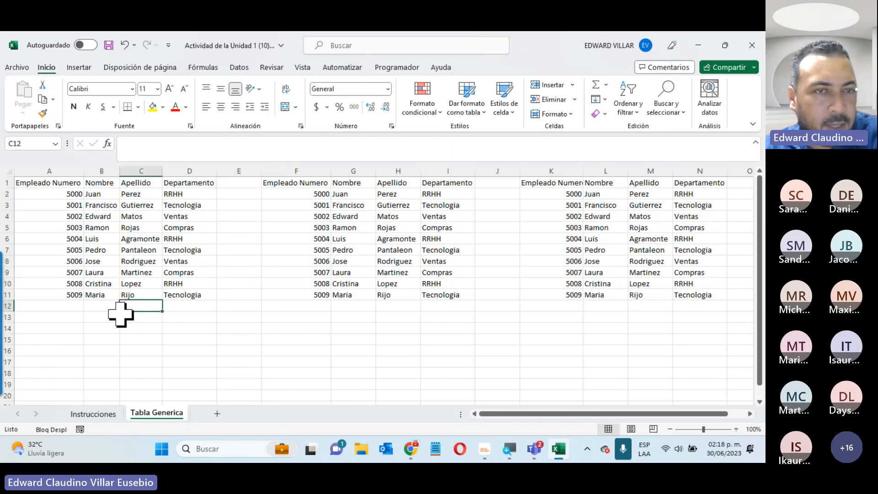
pyautogui.click(88, 216)
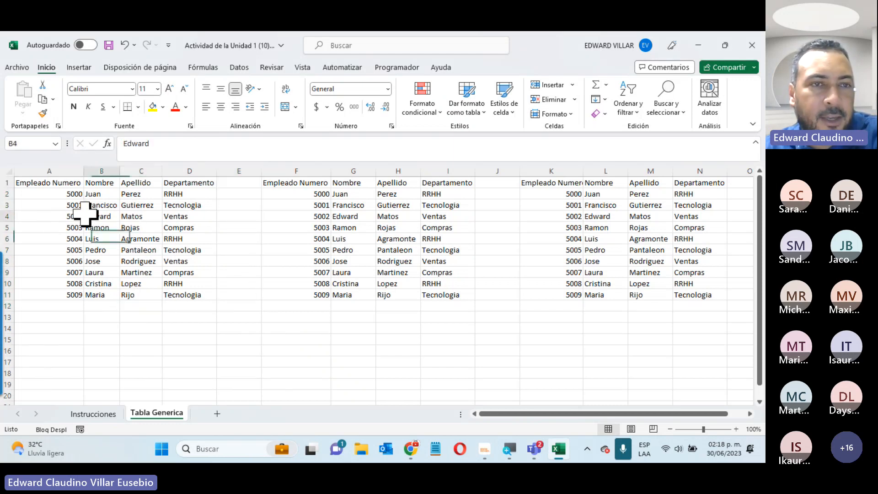
pyautogui.click(137, 204)
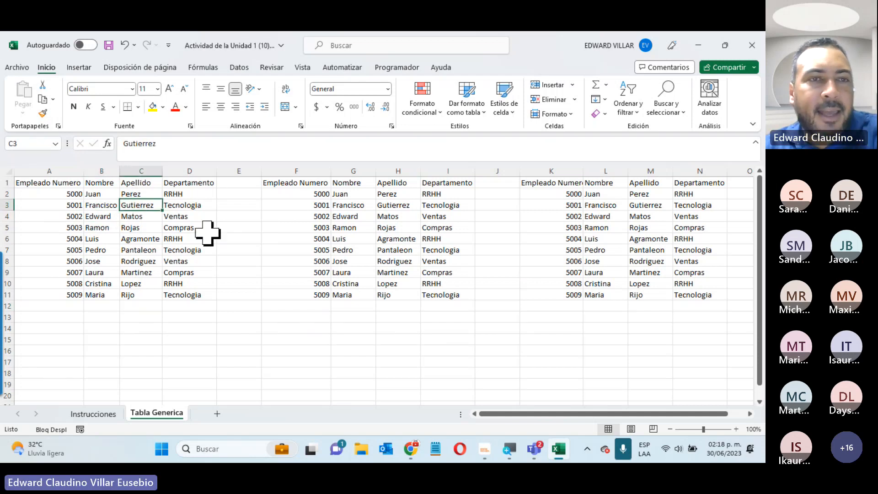
pyautogui.click(100, 228)
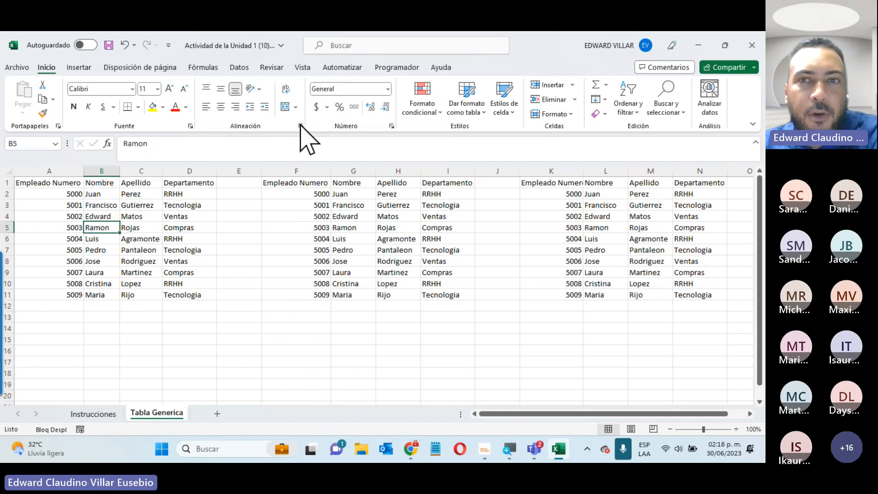
# Apply a table style to A1:D11 and confirm the table with headers
pyautogui.click(474, 109)
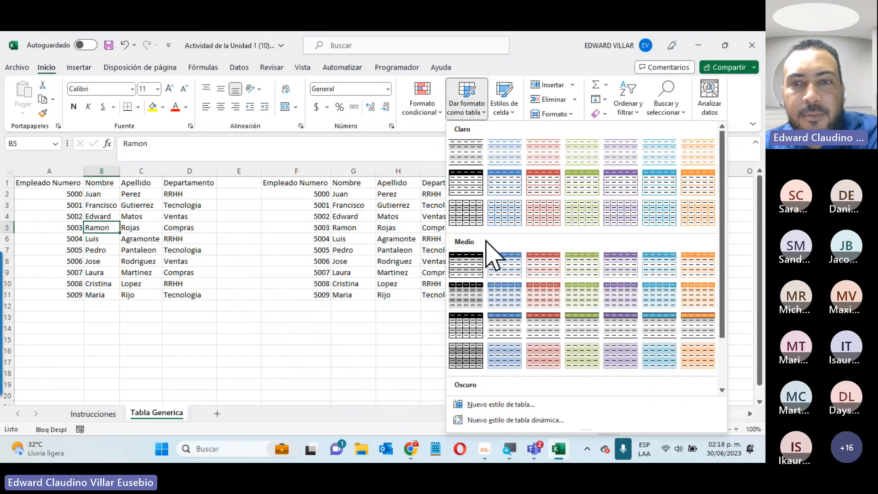
pyautogui.scroll(-2, 498, 263)
pyautogui.click(506, 354)
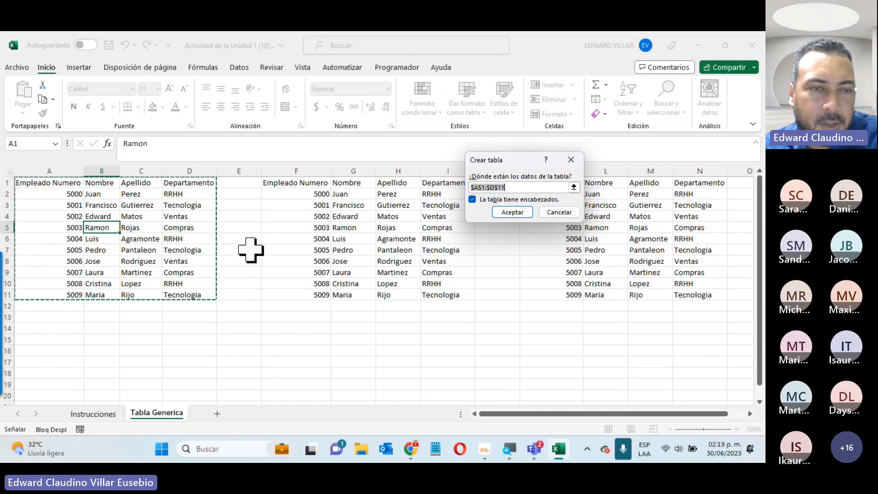
pyautogui.click(519, 213)
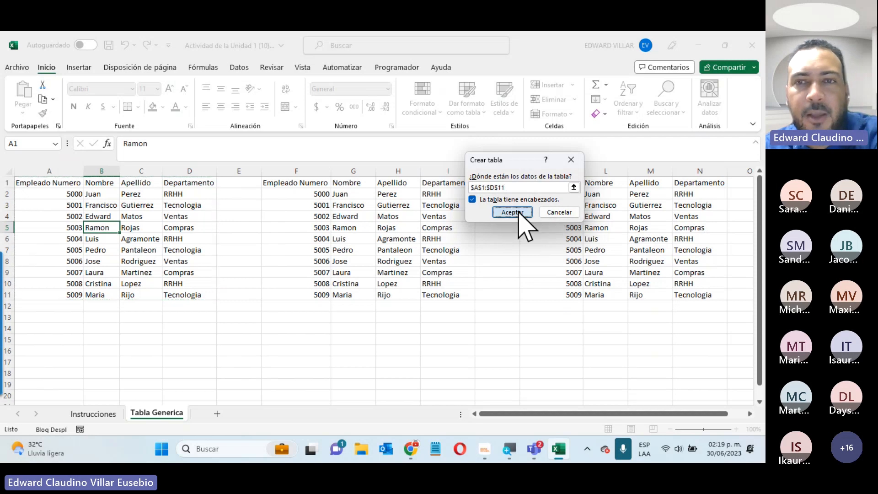
pyautogui.click(274, 338)
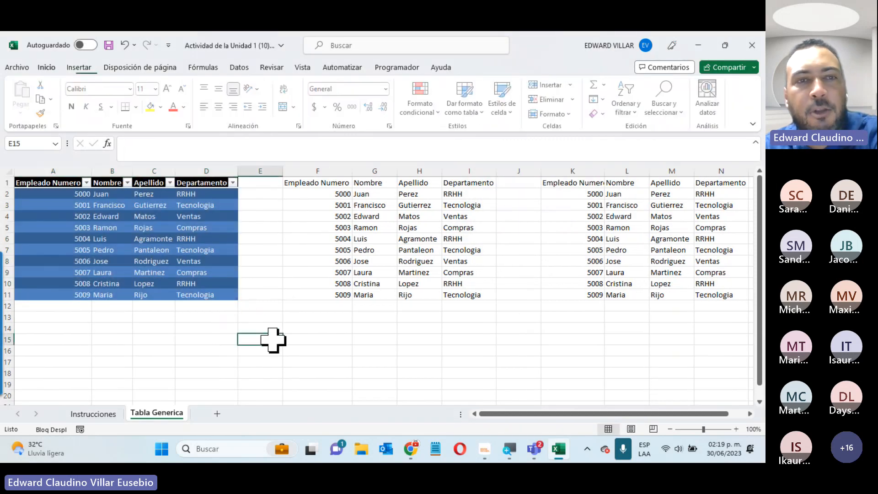
# Filter Departamento to RRHH only, then clear the filter to show all ten rows
pyautogui.click(210, 224)
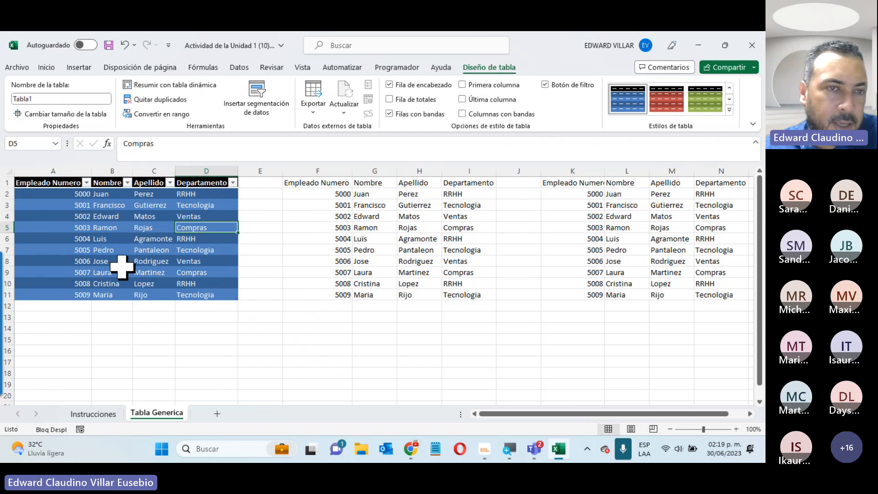
pyautogui.click(234, 183)
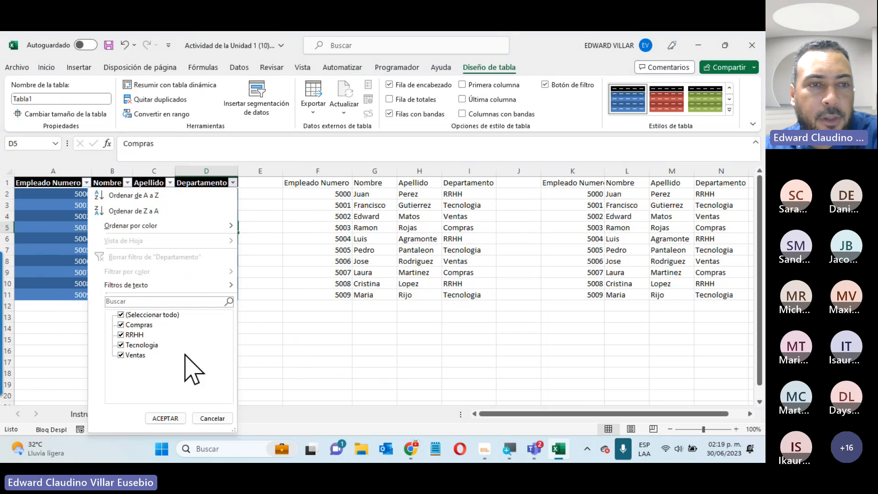
pyautogui.click(121, 314)
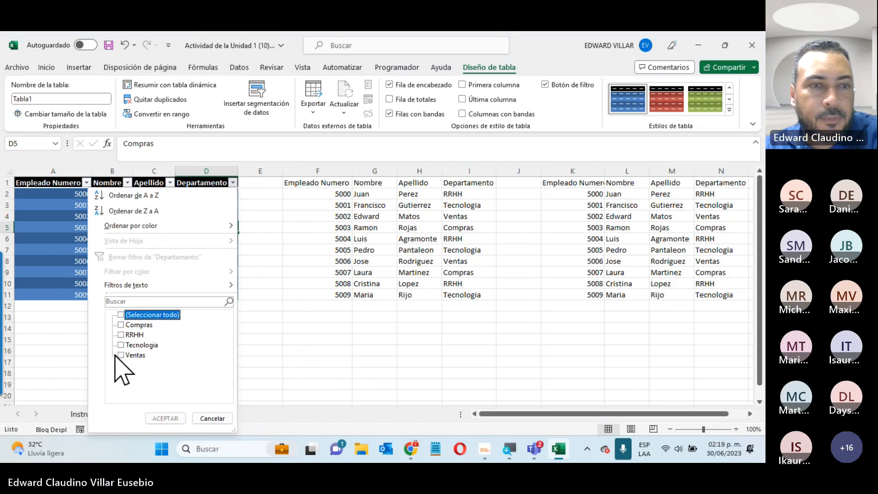
pyautogui.click(121, 335)
pyautogui.click(165, 418)
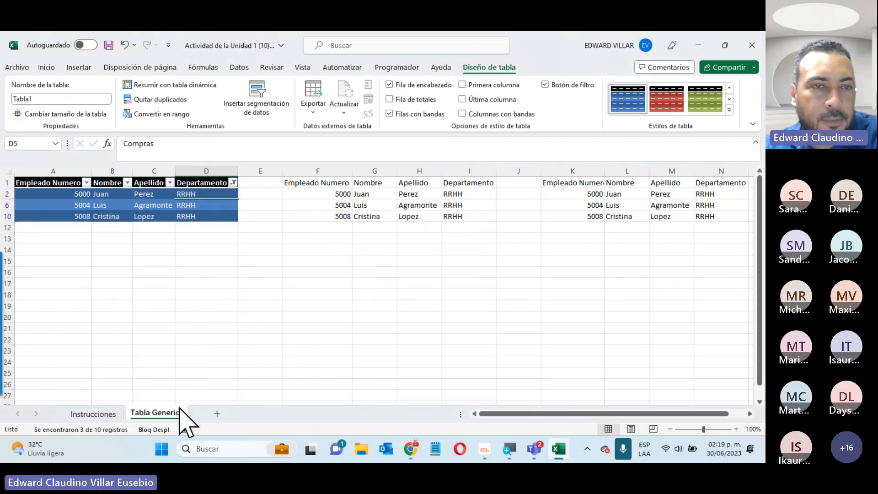
pyautogui.click(233, 183)
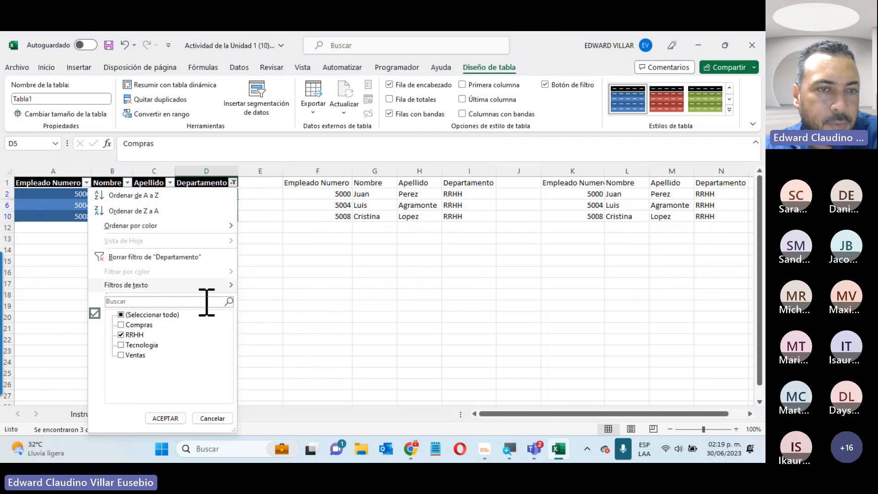
pyautogui.click(151, 258)
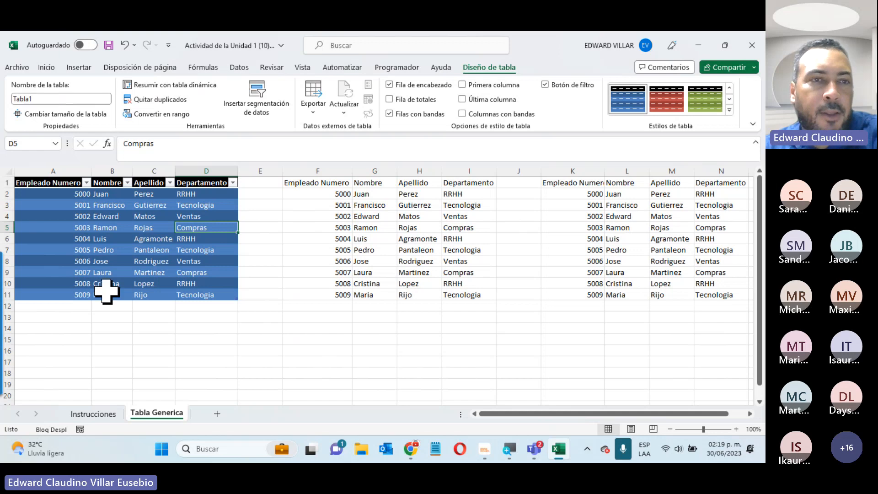
pyautogui.click(197, 341)
# Apply the dark red style to the employee table
pyautogui.click(450, 260)
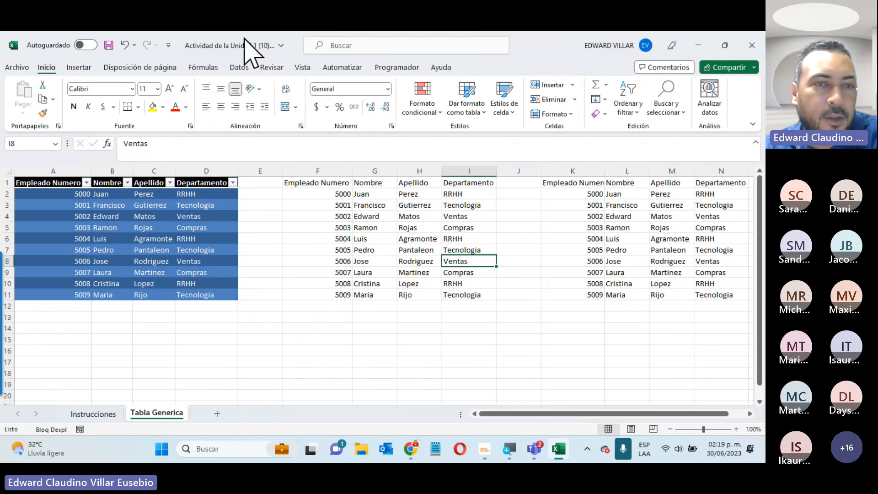
pyautogui.click(72, 227)
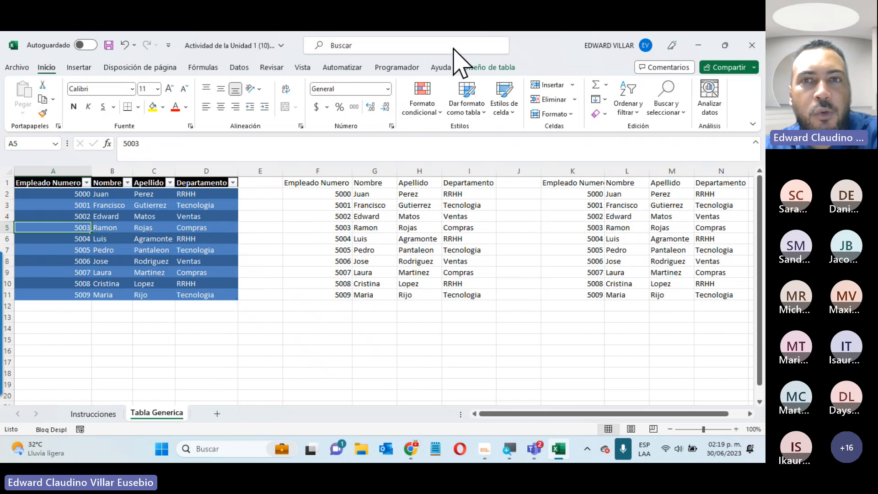
pyautogui.click(490, 68)
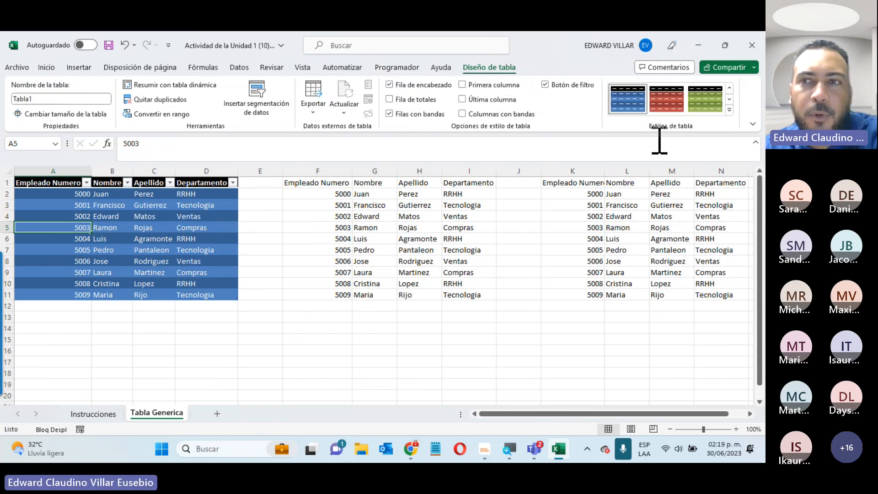
pyautogui.click(730, 111)
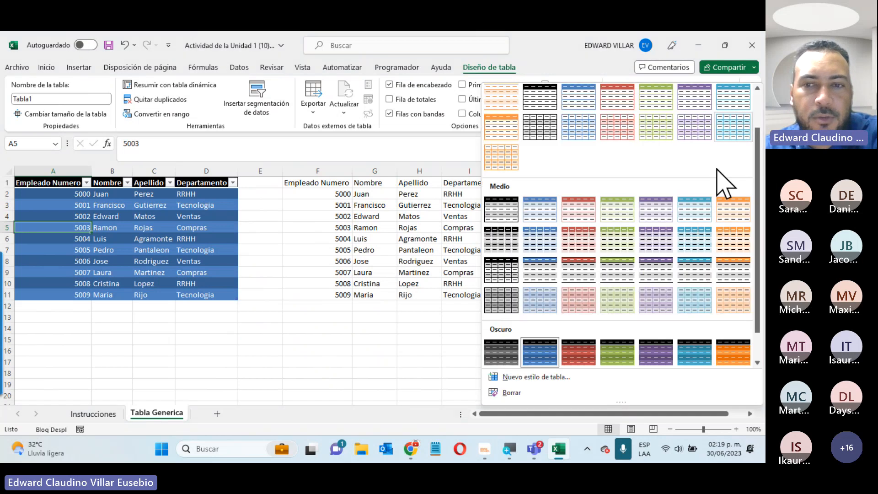
pyautogui.click(578, 326)
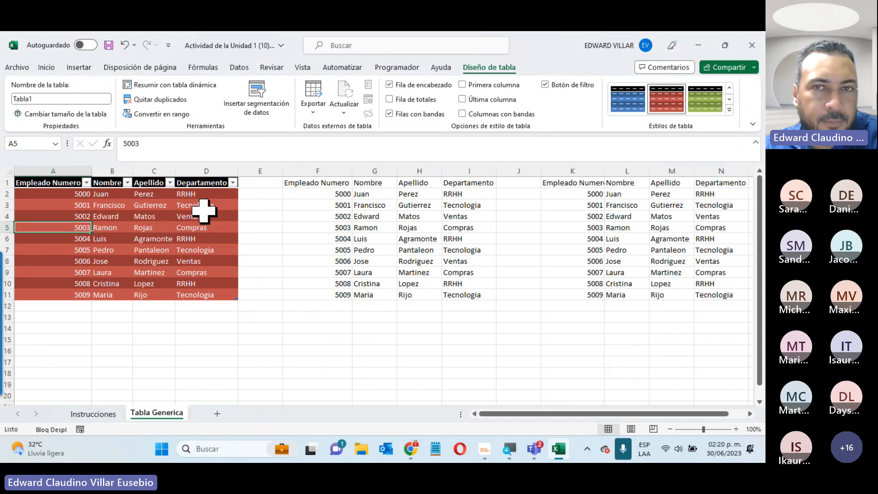
# Toggle first column, last column and banded rows, leaving only banded rows on
pyautogui.click(495, 86)
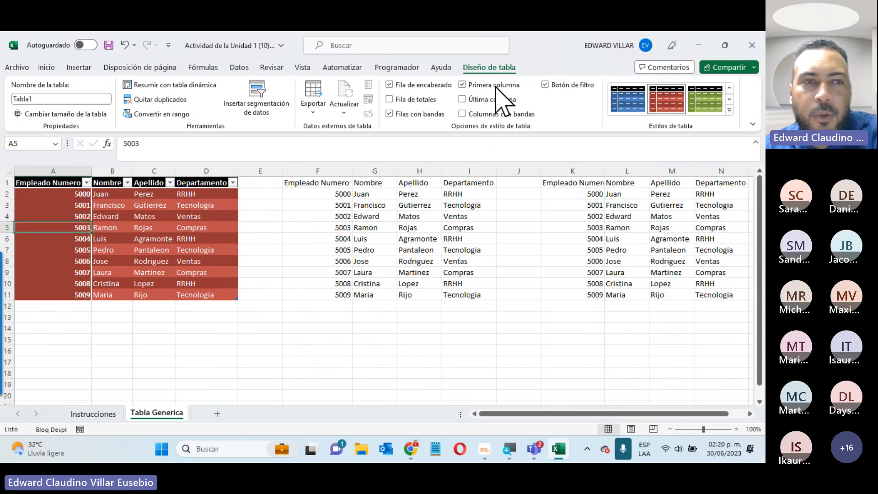
pyautogui.click(496, 87)
pyautogui.click(498, 101)
pyautogui.click(498, 101)
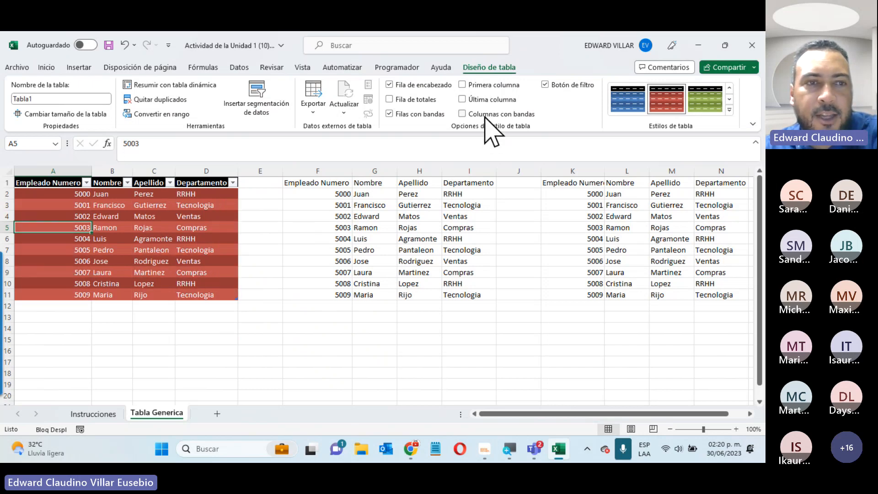
pyautogui.click(436, 114)
pyautogui.click(436, 115)
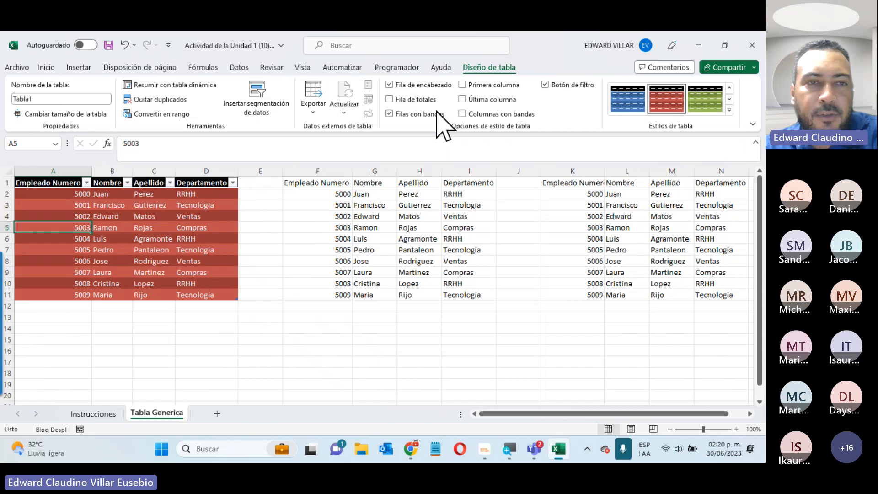
pyautogui.click(437, 115)
pyautogui.click(437, 116)
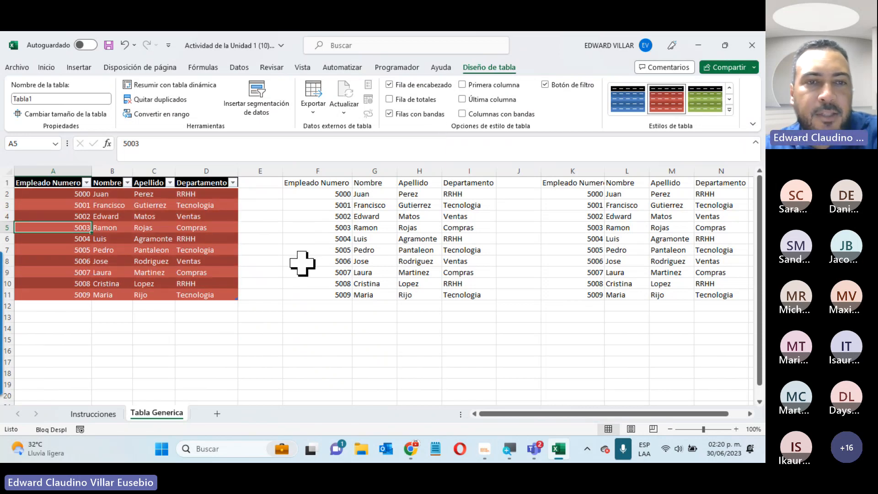
pyautogui.click(52, 305)
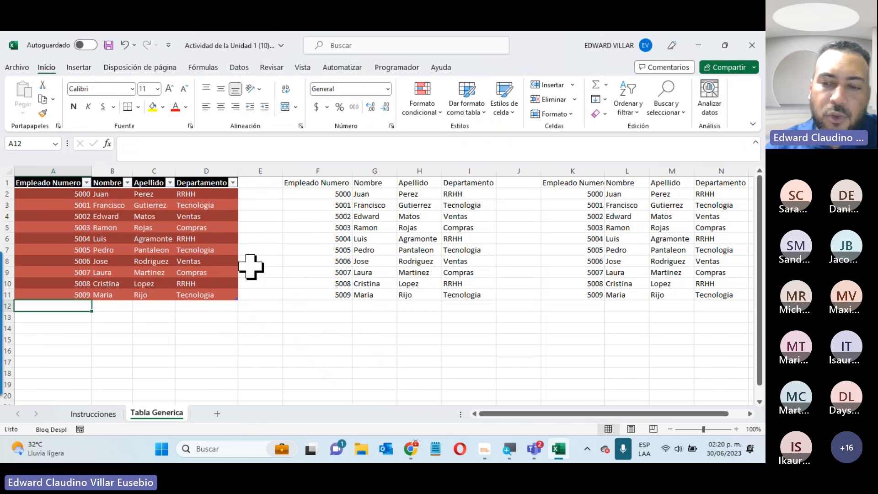
# Enter employee 5010 in row 12 with a first name, a surname and department RRHH
pyautogui.write('5010')
pyautogui.hscroll(1, 250, 267)
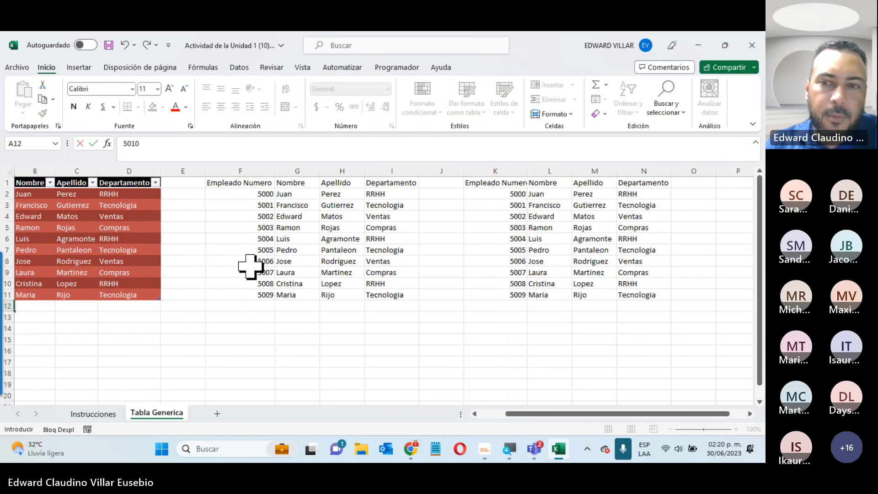
pyautogui.hscroll(-1, 251, 267)
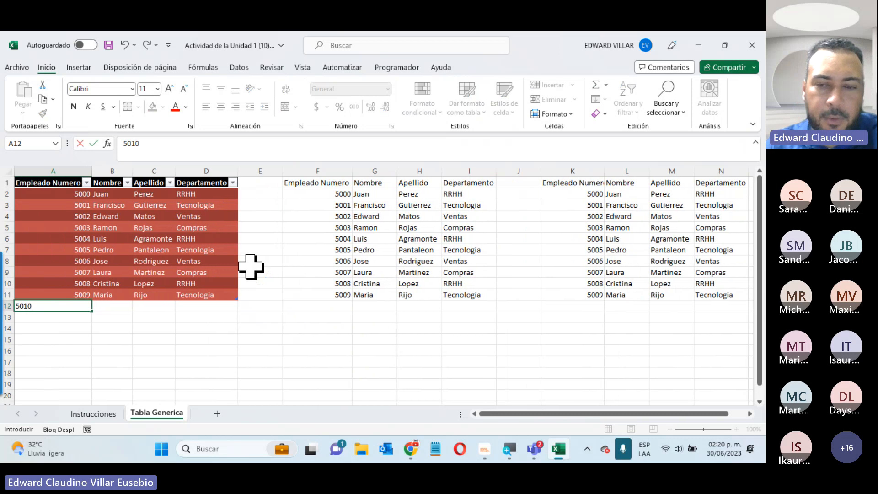
pyautogui.press('Return')
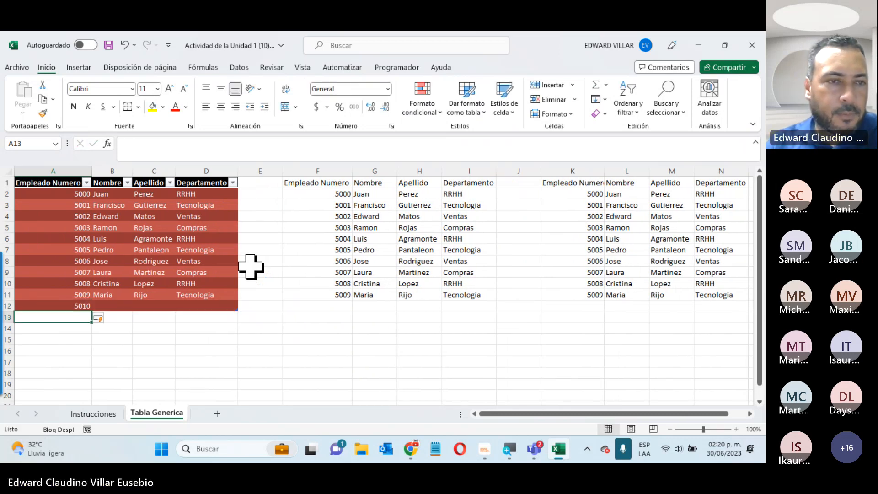
pyautogui.click(116, 307)
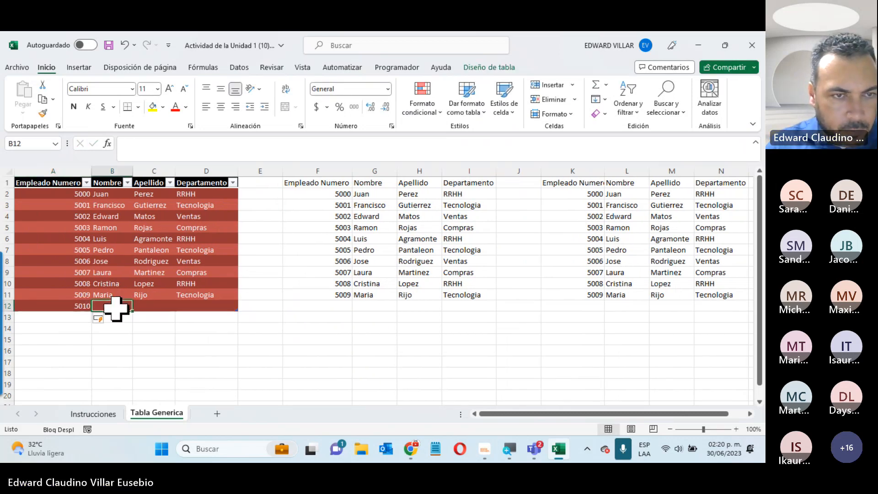
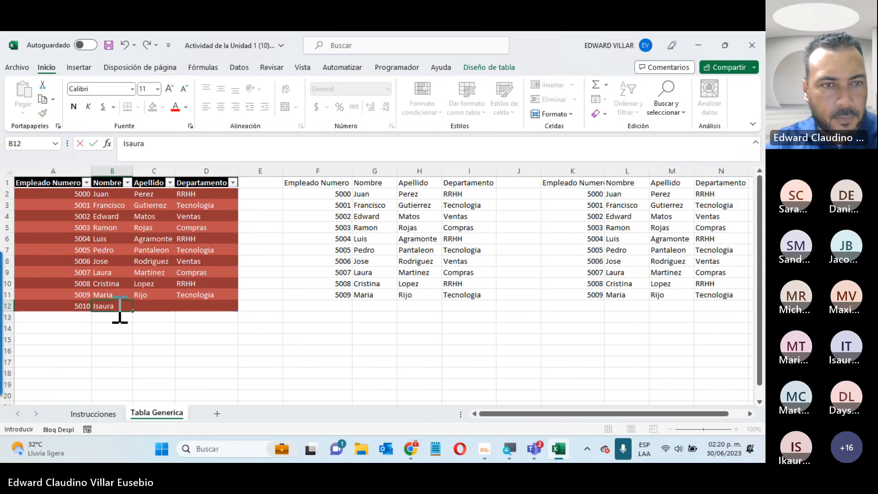
pyautogui.press('Tab')
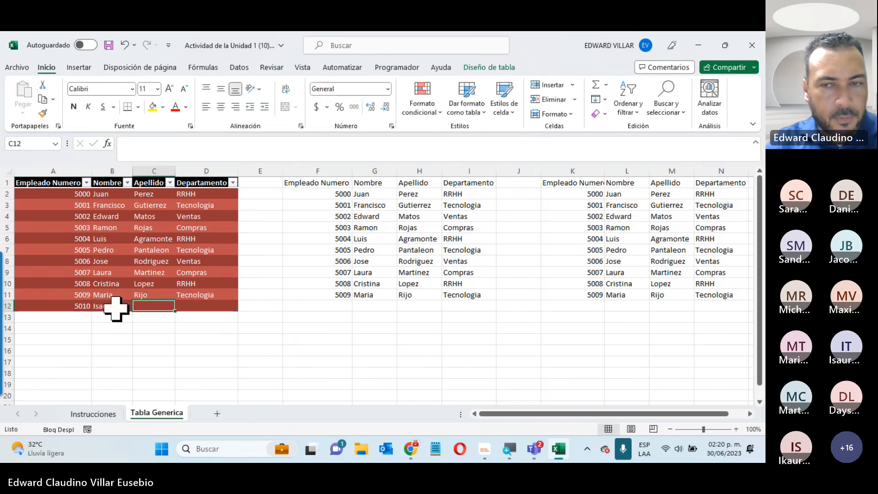
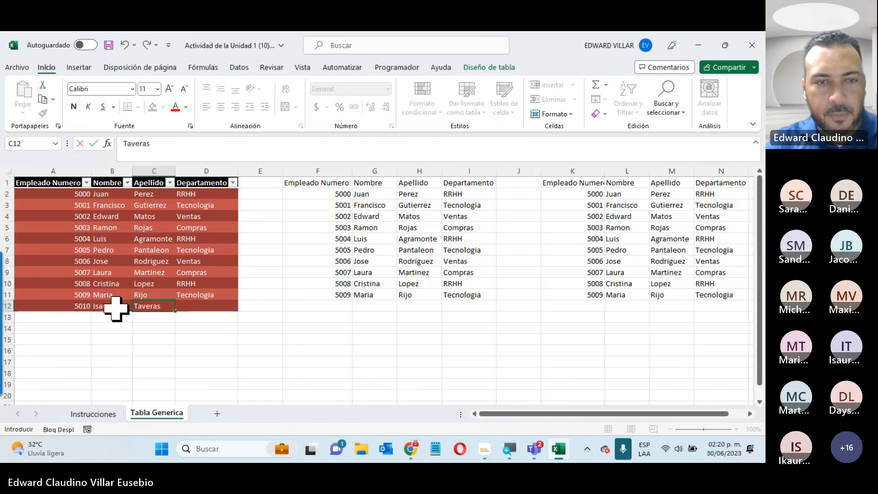
pyautogui.press('Tab')
pyautogui.write('RR')
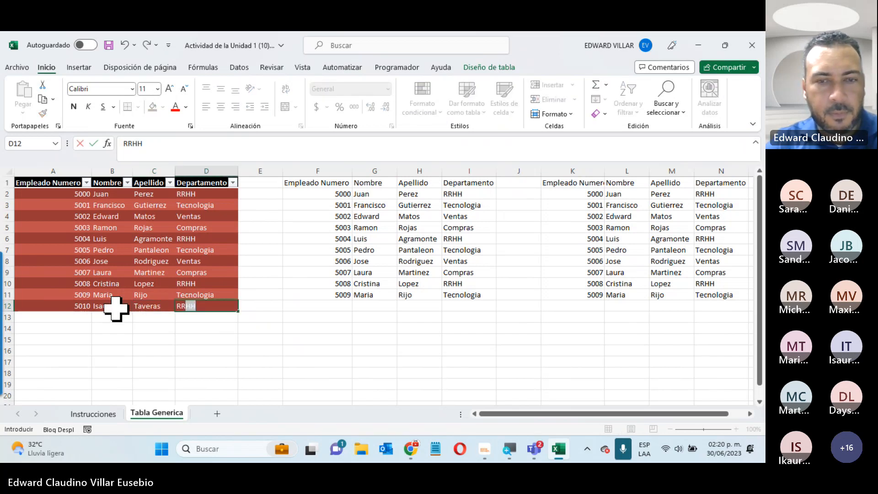
pyautogui.press('Return')
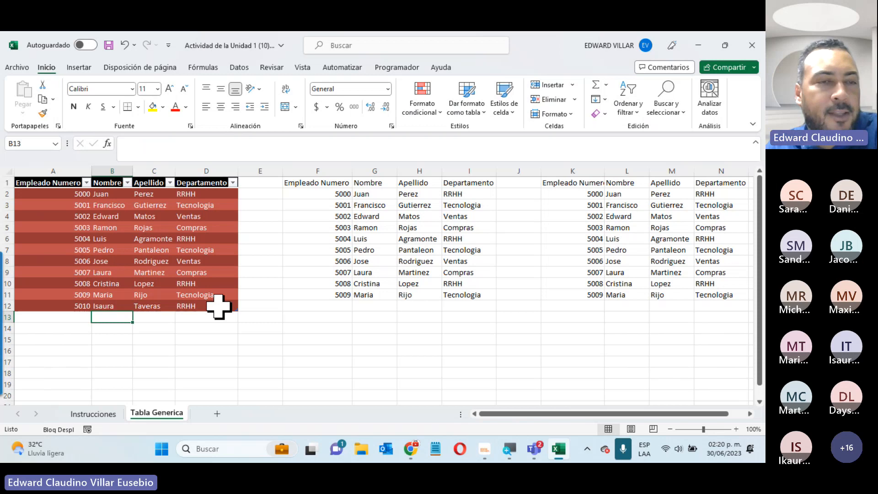
# Add a Total row counting 11 Departamento entries, leaving the total function unchanged
pyautogui.click(219, 305)
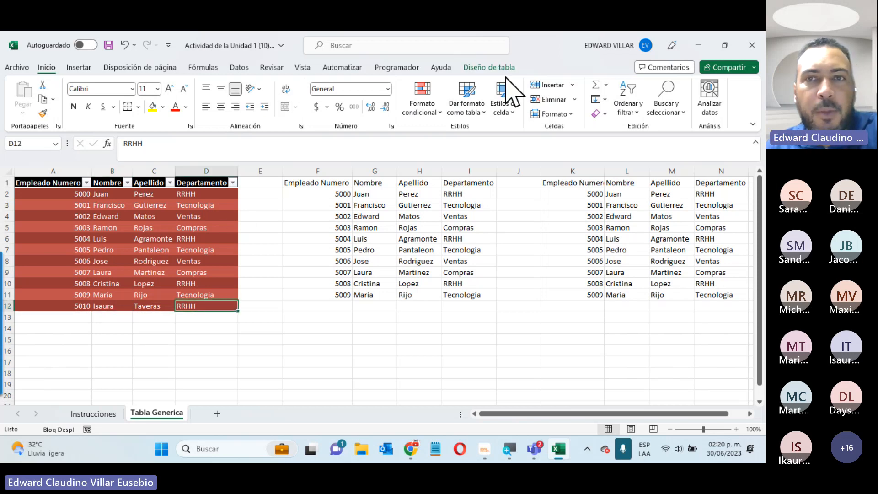
pyautogui.click(491, 67)
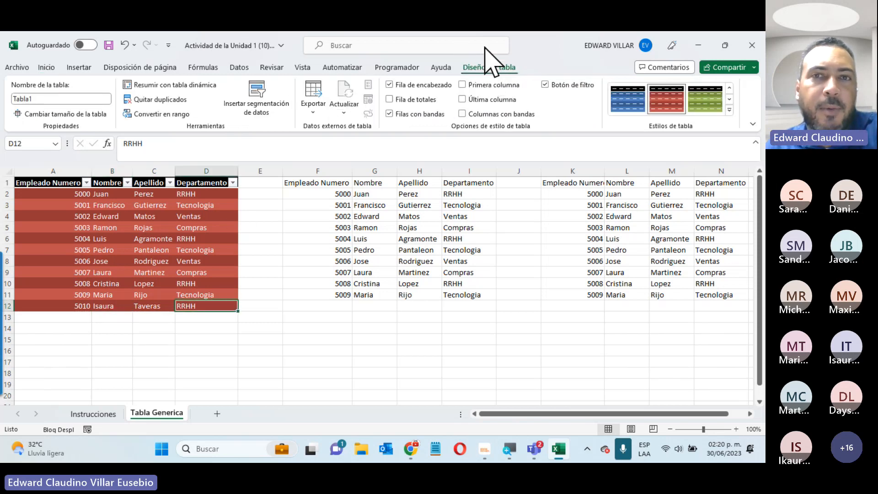
pyautogui.click(416, 102)
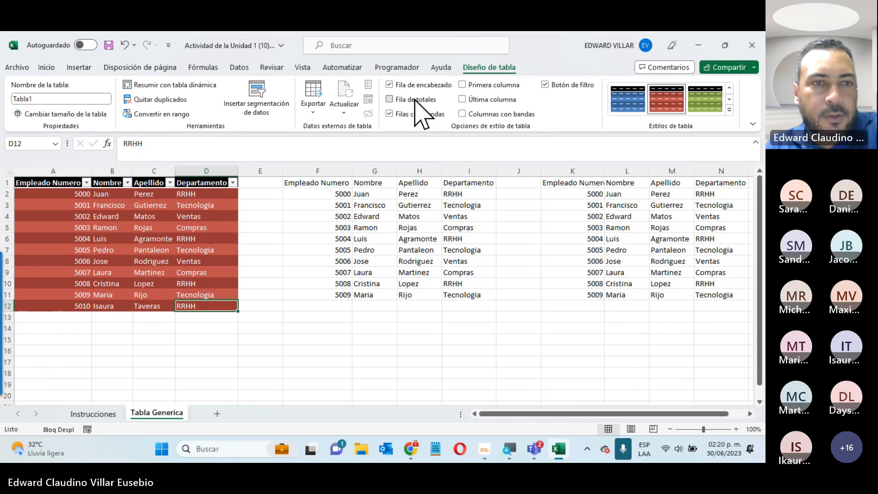
pyautogui.click(215, 316)
pyautogui.click(243, 317)
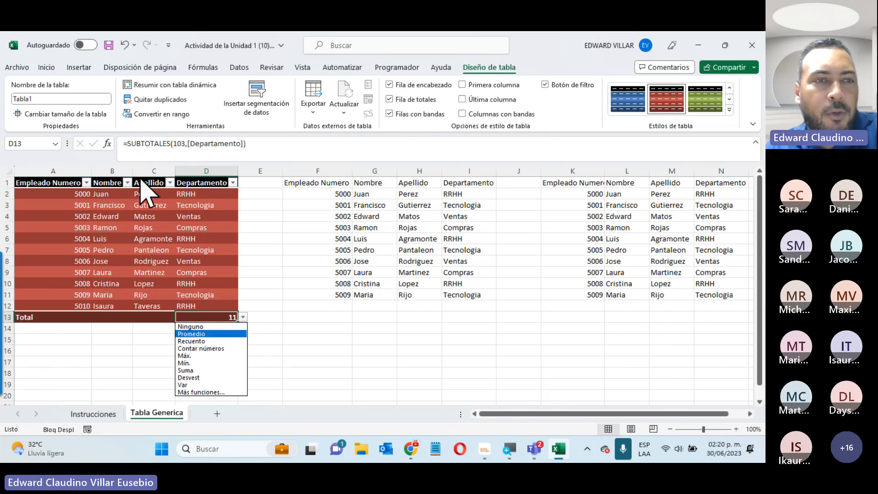
pyautogui.press('Escape')
pyautogui.click(75, 314)
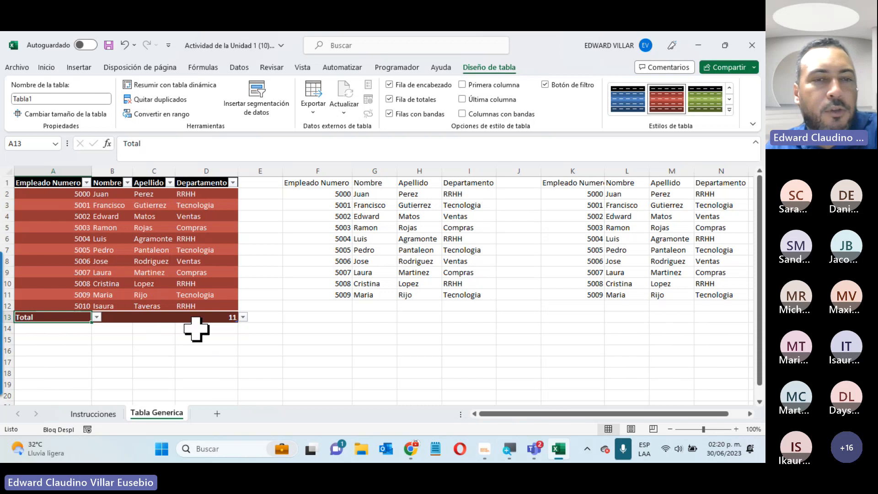
pyautogui.click(244, 319)
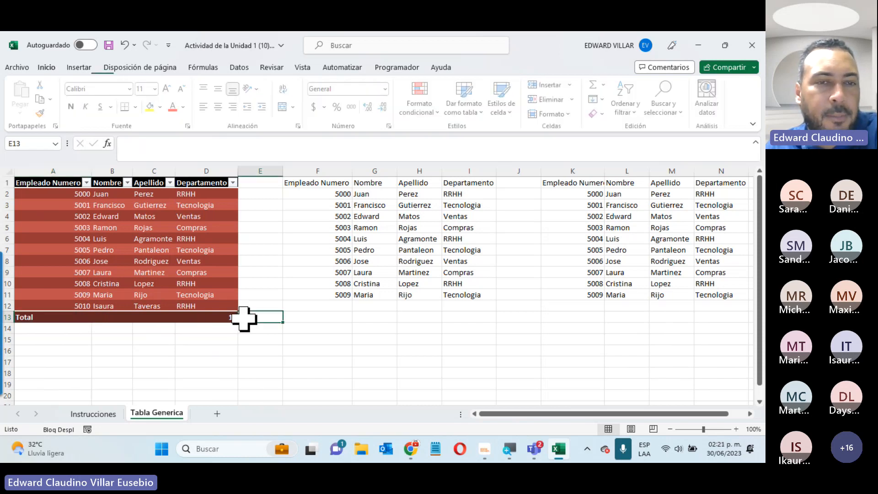
pyautogui.click(212, 317)
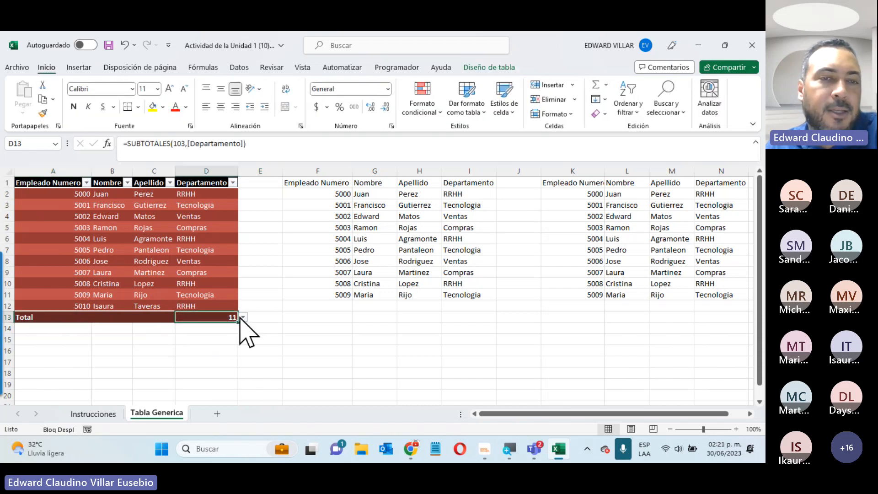
pyautogui.click(243, 317)
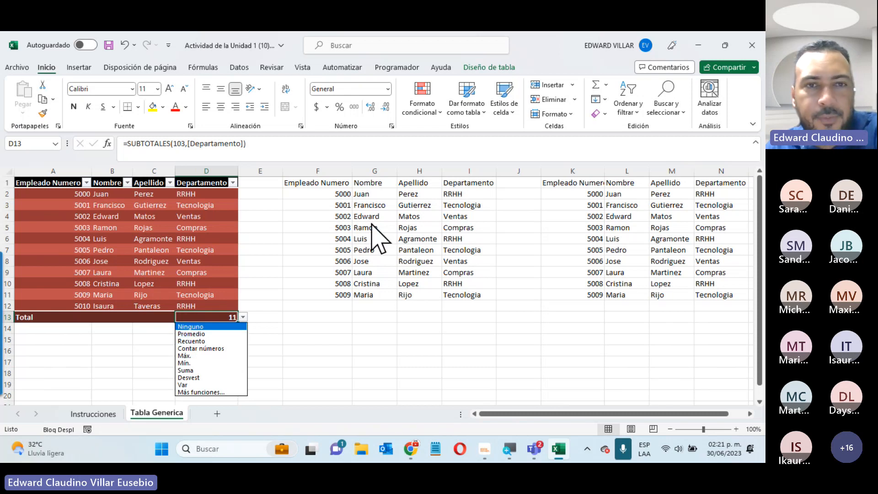
pyautogui.click(480, 71)
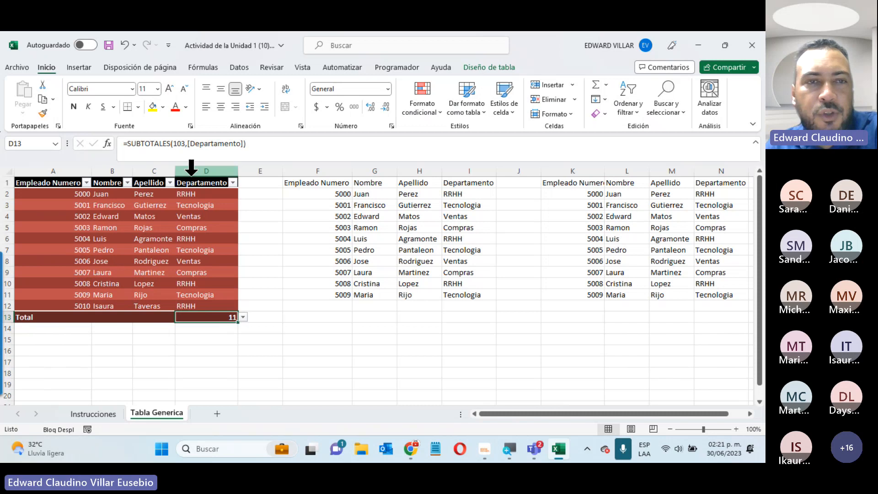
# Hide the table's header row briefly, then show it again
pyautogui.click(181, 225)
pyautogui.click(480, 69)
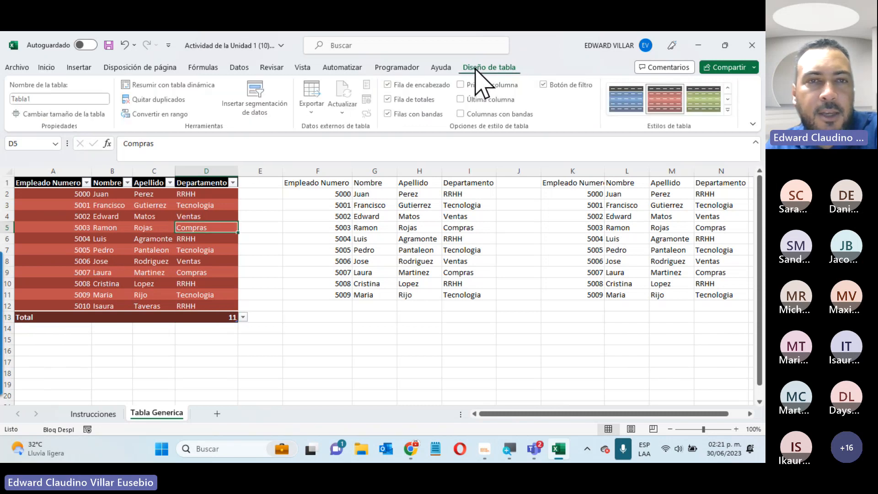
pyautogui.click(407, 88)
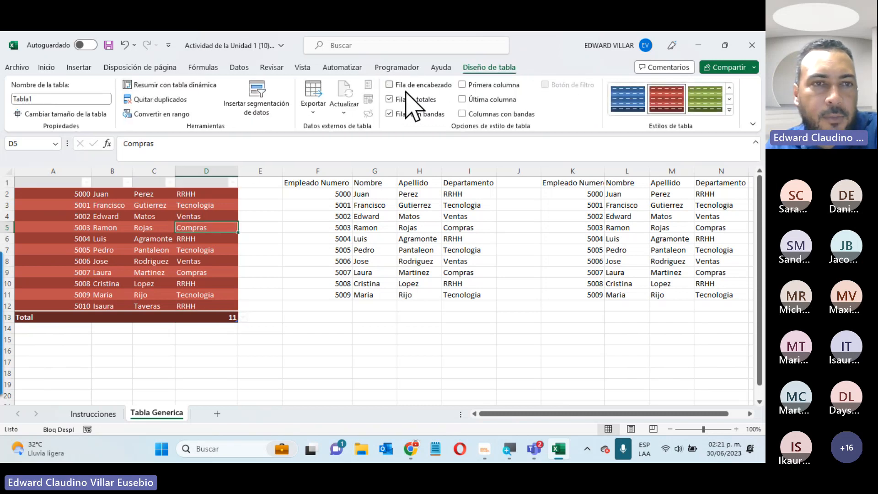
pyautogui.click(406, 87)
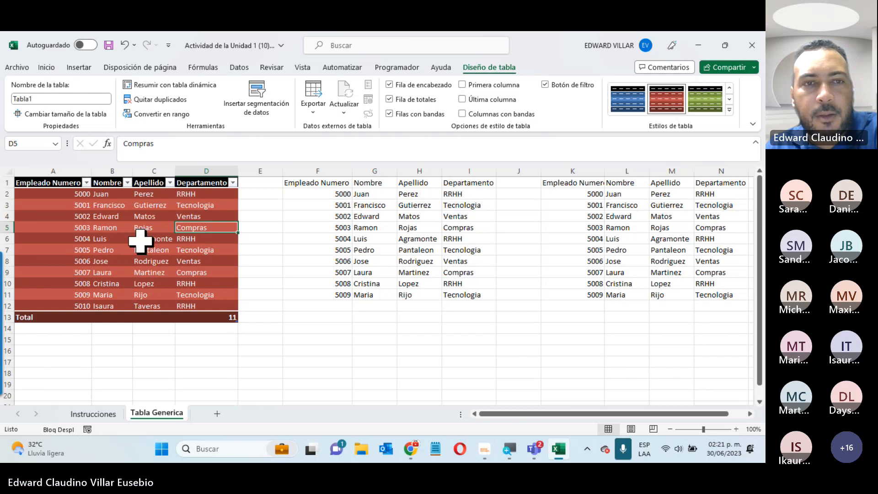
pyautogui.click(274, 339)
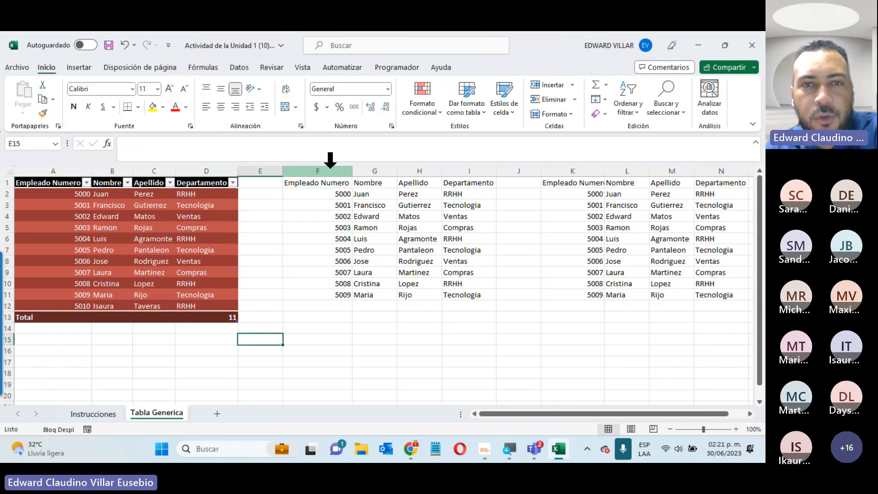
# Check the instructions, then format F1:I11 as Tabla2 in a dark green style
pyautogui.click(93, 414)
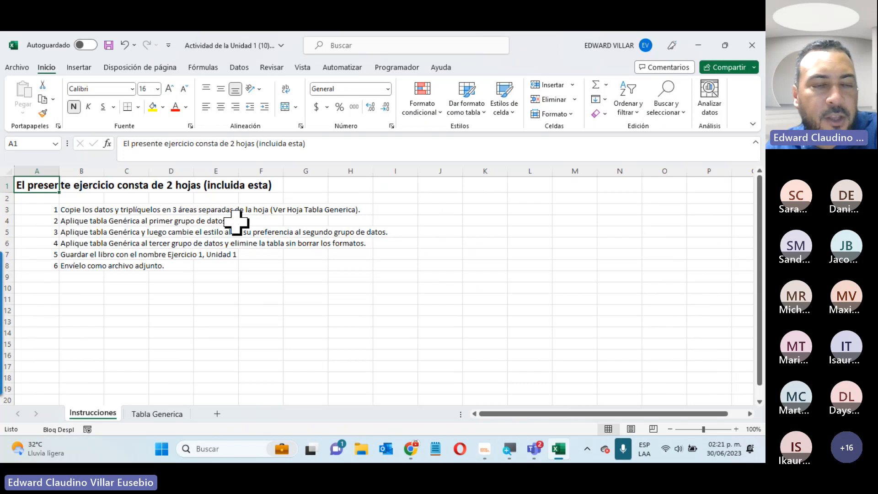
pyautogui.click(179, 414)
pyautogui.moveTo(324, 184); pyautogui.dragTo(476, 294)
pyautogui.click(471, 108)
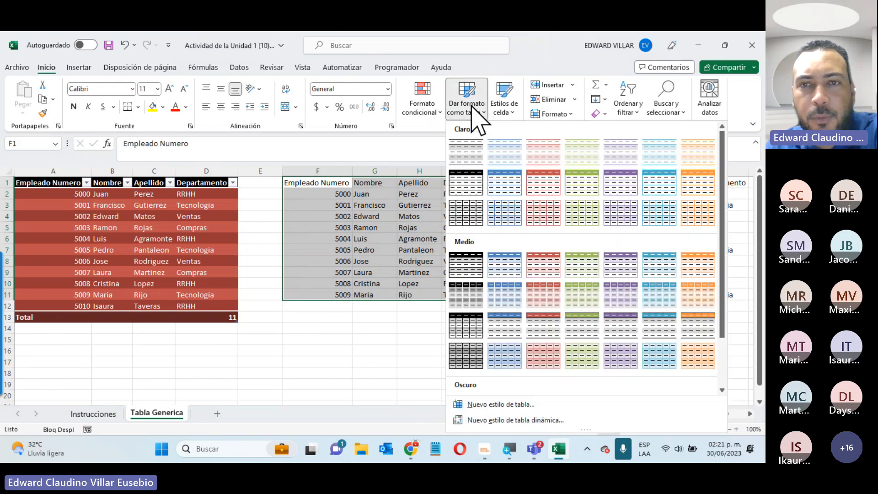
pyautogui.scroll(-2, 508, 256)
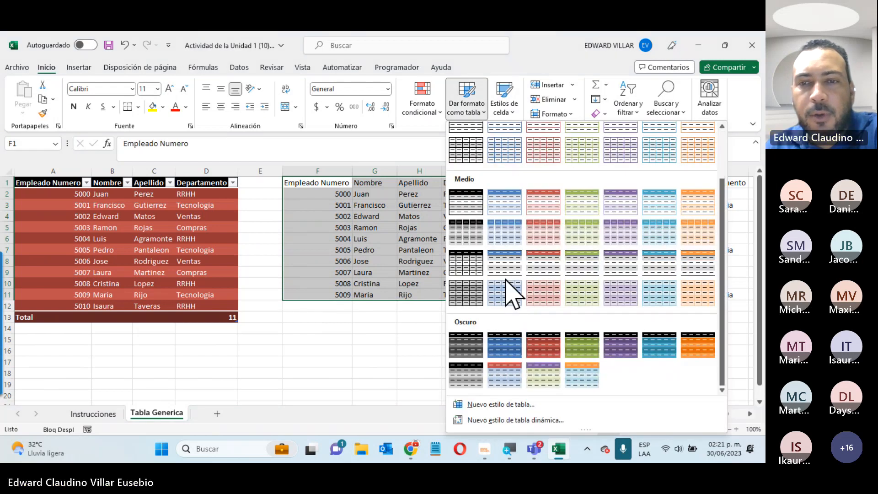
pyautogui.click(593, 343)
pyautogui.click(514, 212)
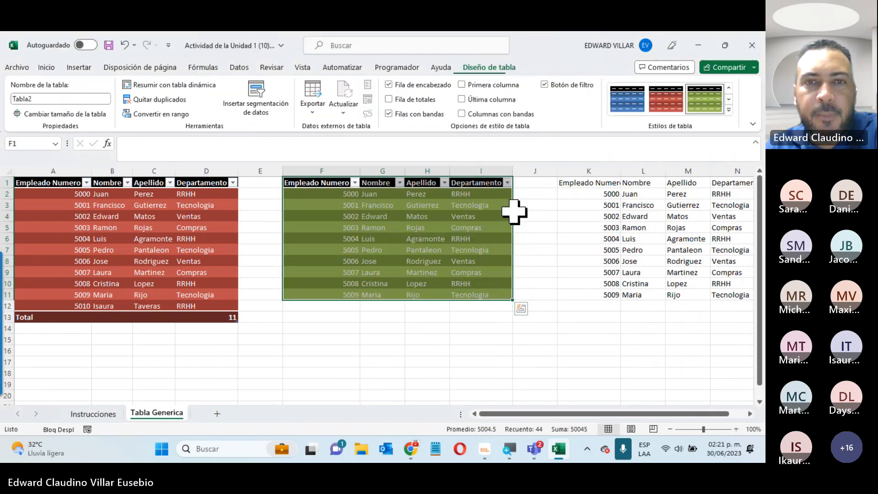
pyautogui.click(312, 317)
pyautogui.click(347, 273)
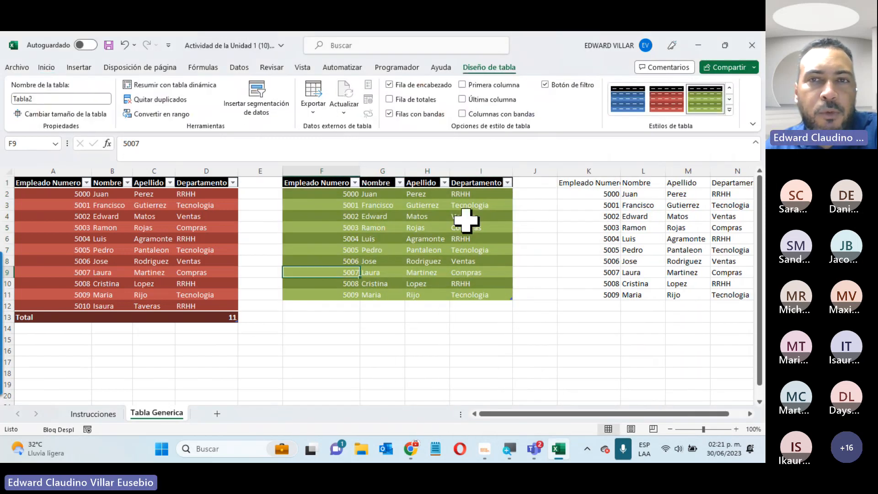
# Insert a slicer on Tabla2's Departamento column
pyautogui.click(264, 110)
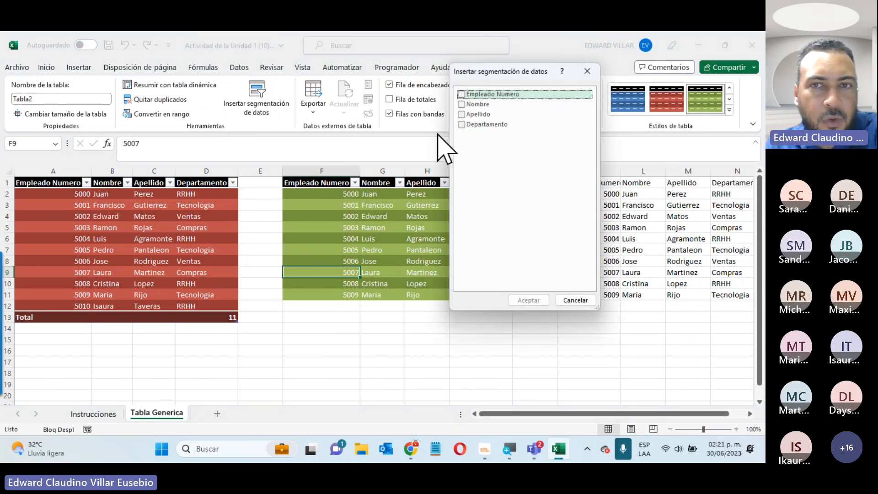
pyautogui.click(461, 124)
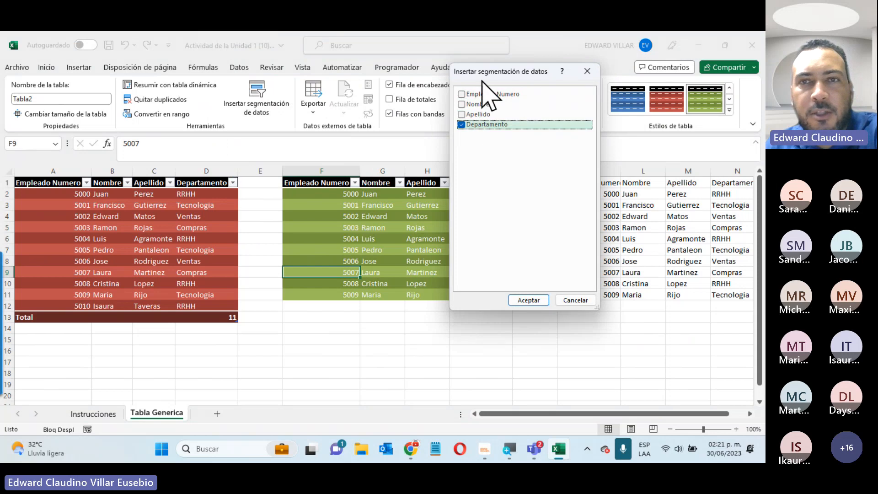
pyautogui.moveTo(484, 78); pyautogui.dragTo(593, 103)
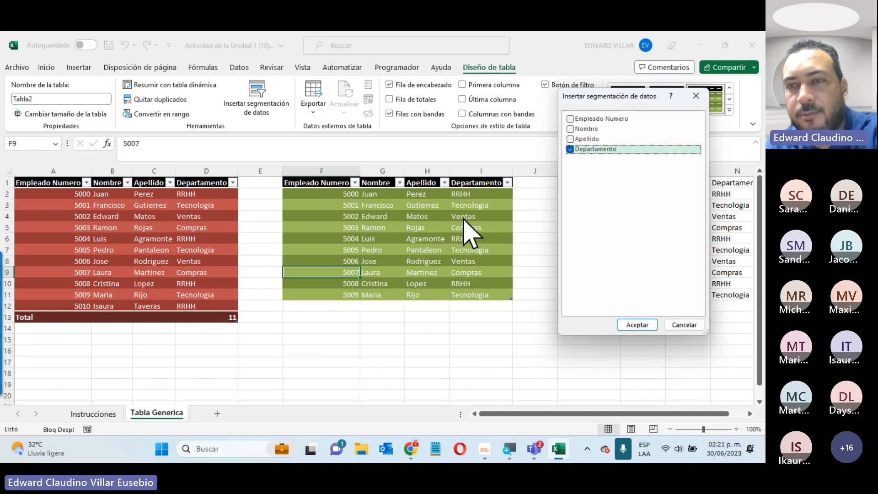
pyautogui.click(636, 325)
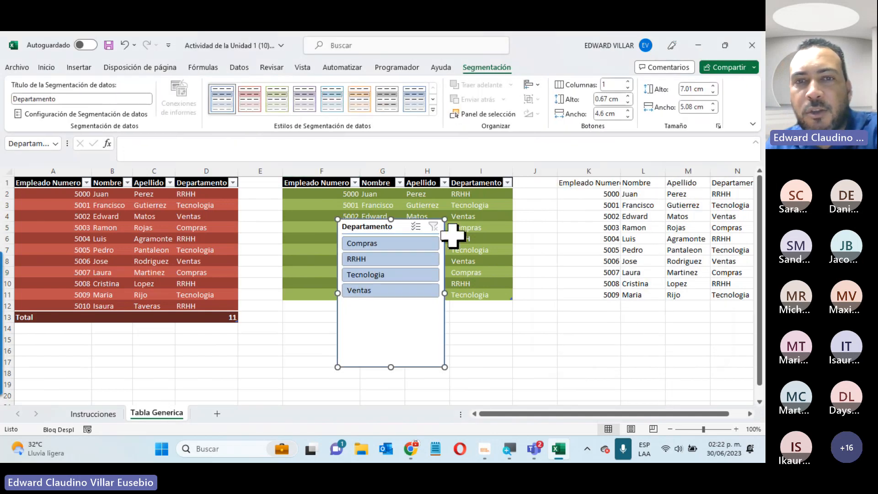
# Place the slicer below the green table and filter single departments, ending on Tecnologia
pyautogui.moveTo(368, 222); pyautogui.dragTo(348, 320)
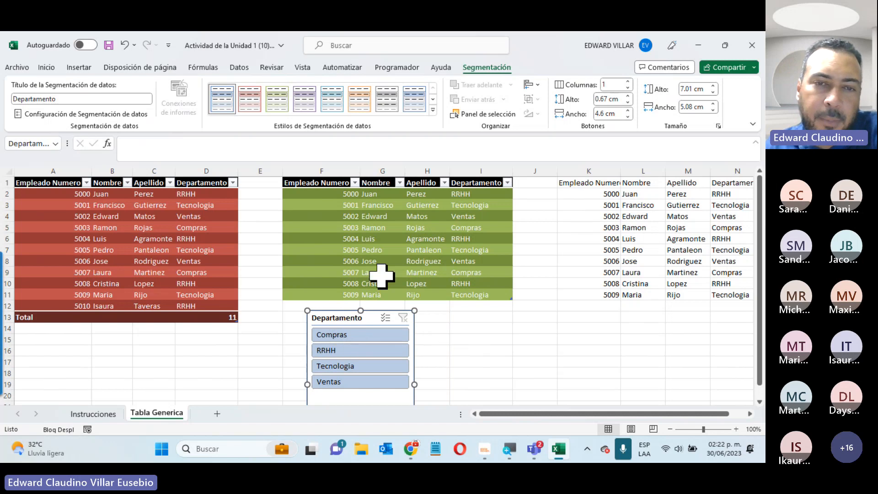
pyautogui.click(345, 334)
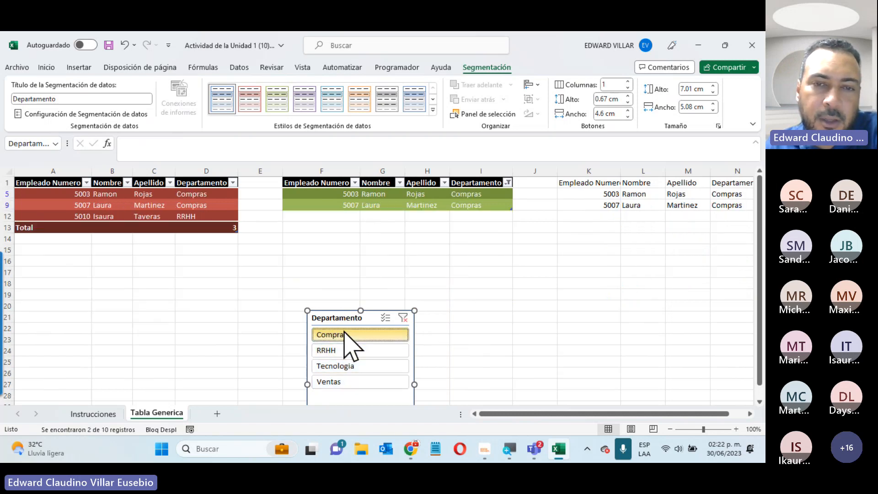
pyautogui.click(344, 351)
pyautogui.click(351, 368)
pyautogui.click(349, 382)
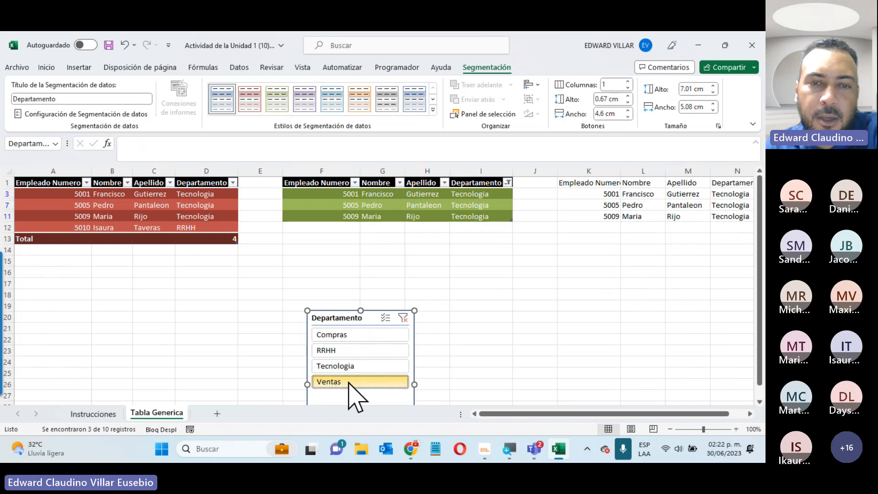
pyautogui.click(349, 382)
pyautogui.click(354, 351)
pyautogui.click(353, 335)
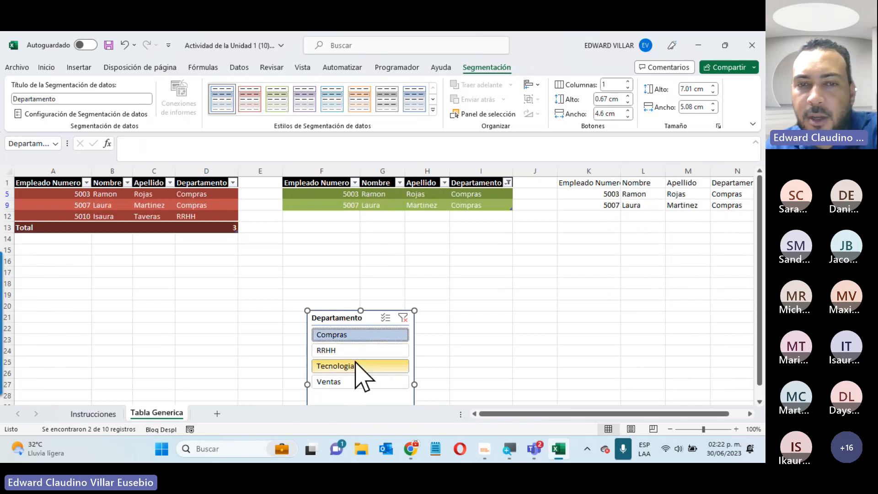
pyautogui.click(355, 365)
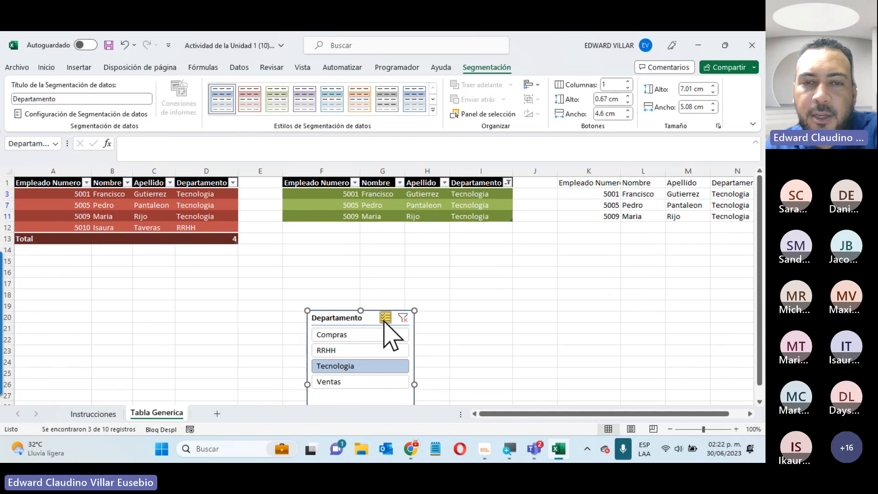
# Enable multi-select and add Compras and RRHH to the Tecnologia filter
pyautogui.click(386, 317)
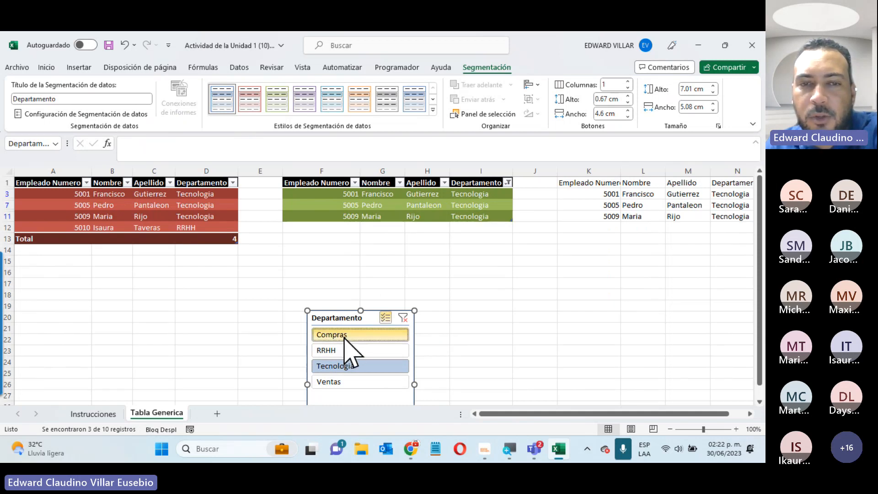
pyautogui.click(344, 334)
pyautogui.click(343, 350)
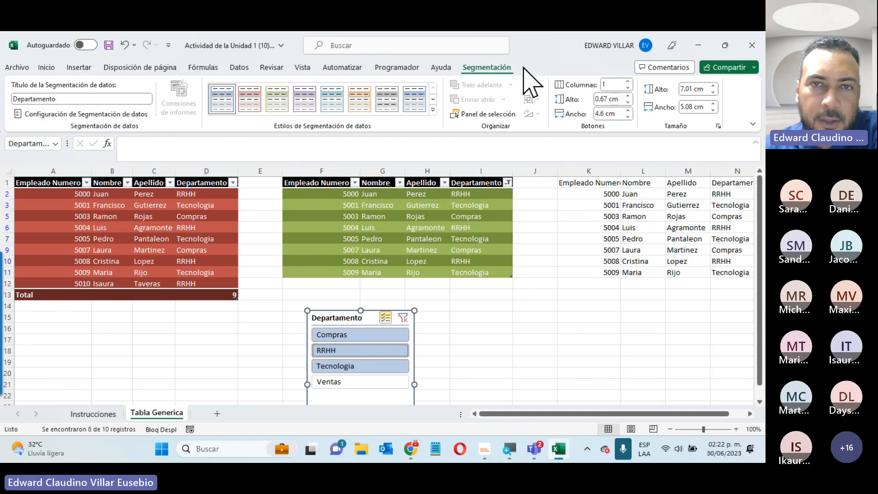
# Apply a light red slicer style
pyautogui.click(251, 102)
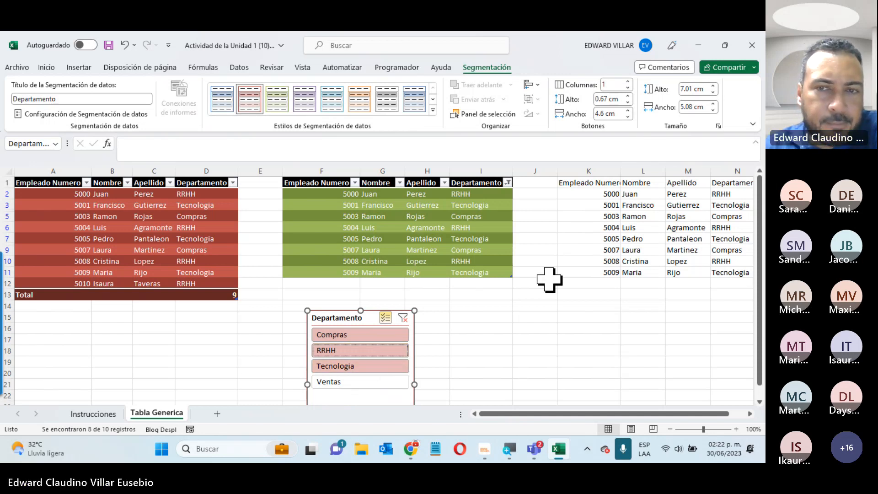
pyautogui.click(534, 339)
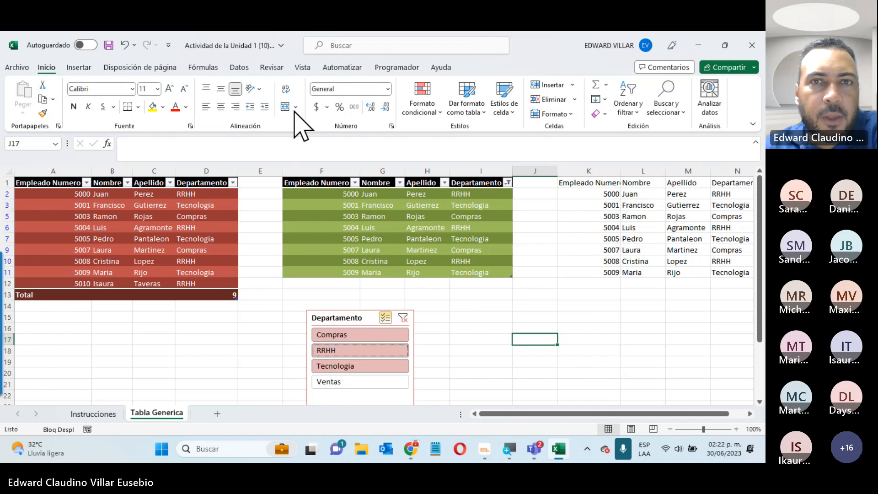
pyautogui.click(411, 69)
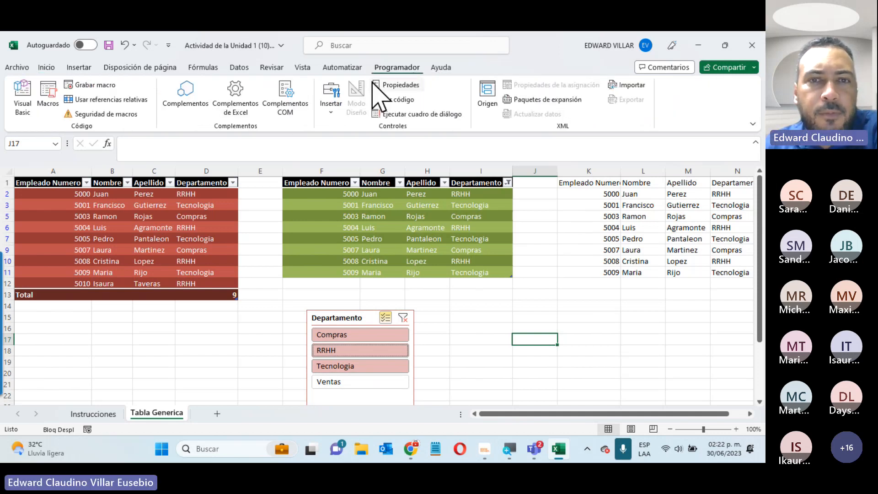
pyautogui.click(343, 239)
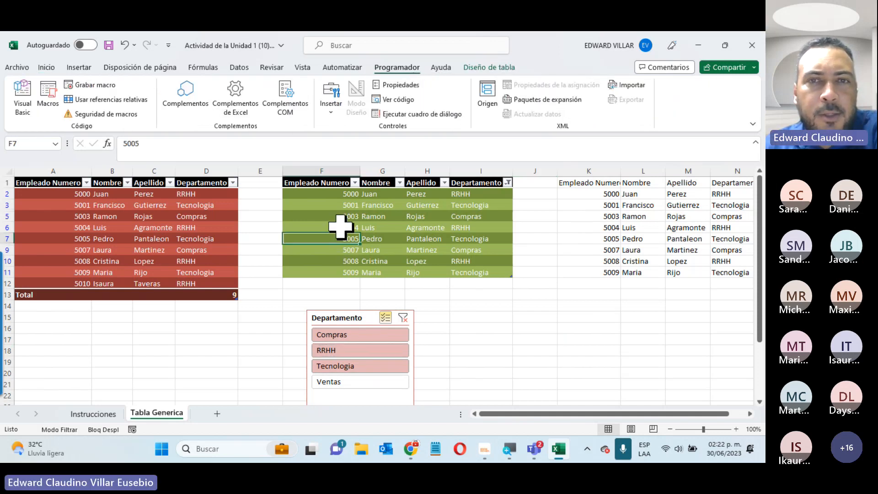
pyautogui.click(487, 68)
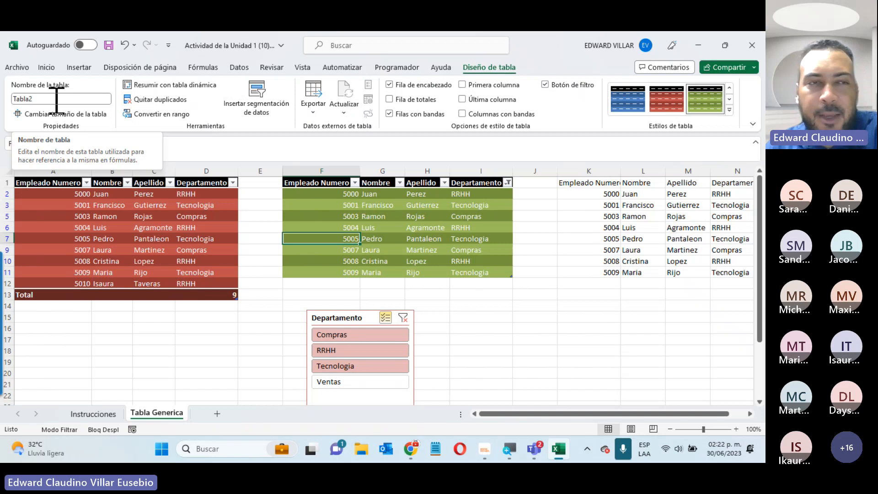
pyautogui.click(146, 226)
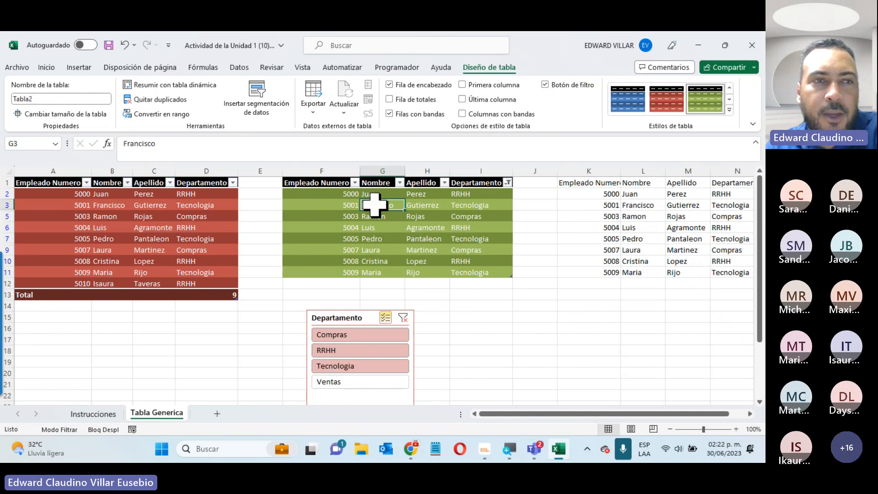
pyautogui.click(60, 204)
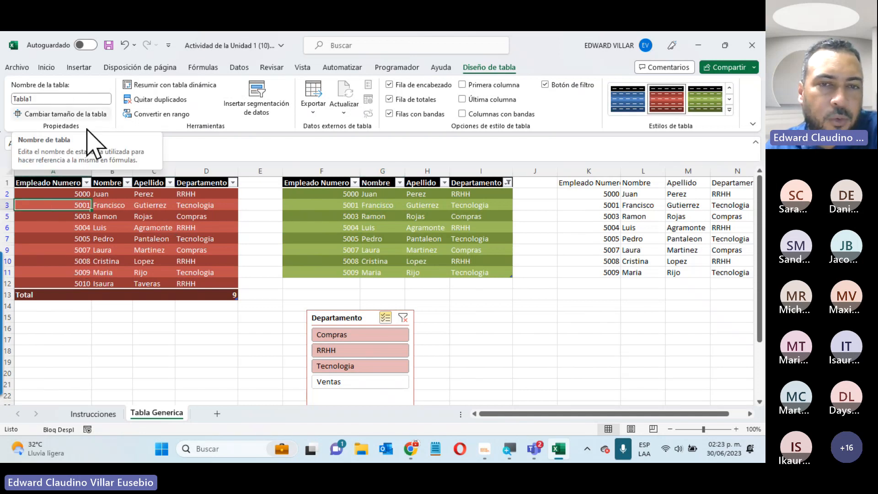
pyautogui.click(435, 205)
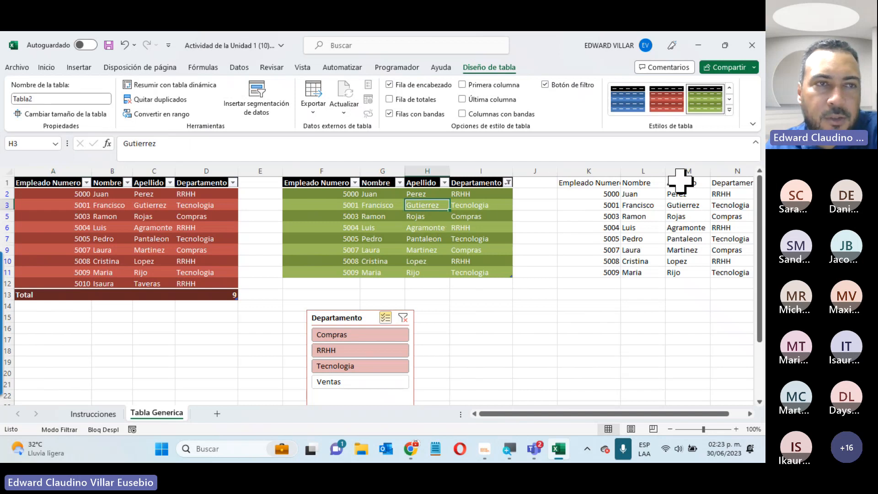
pyautogui.click(57, 98)
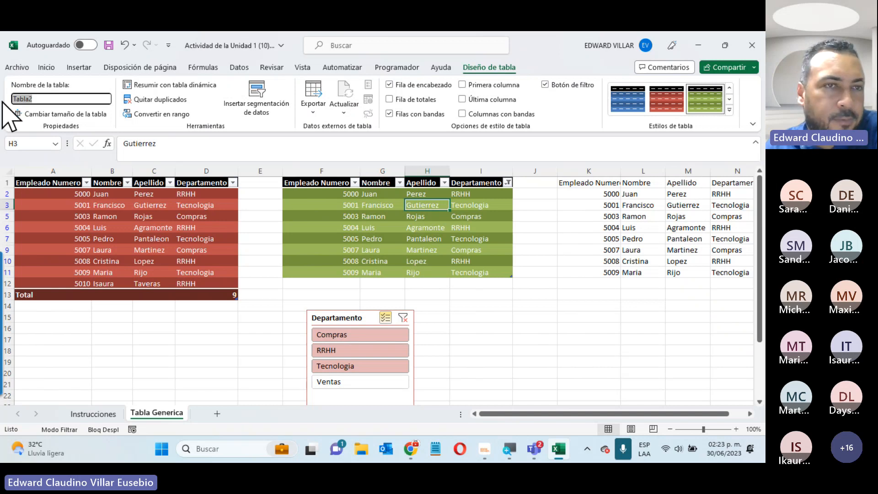
pyautogui.press('Return')
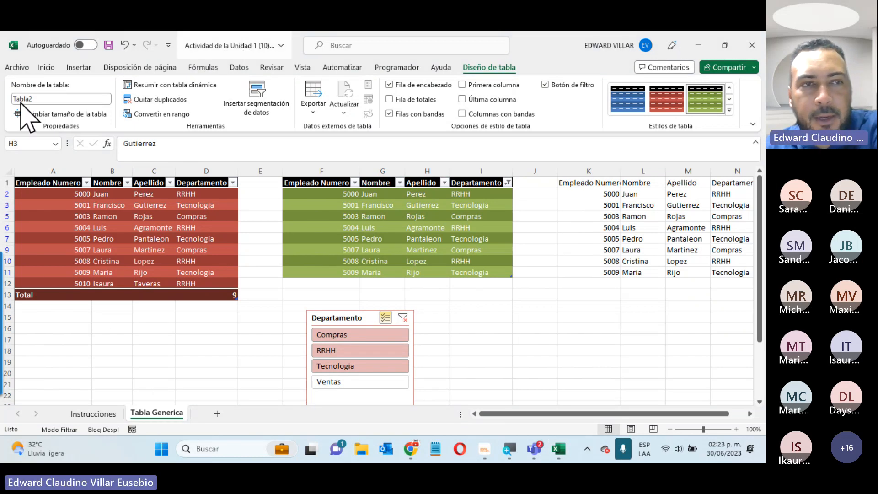
# Add a new sheet with =Tabla1 in B5 so the 11 employee rows spill into B5:E15
pyautogui.click(217, 414)
pyautogui.click(90, 227)
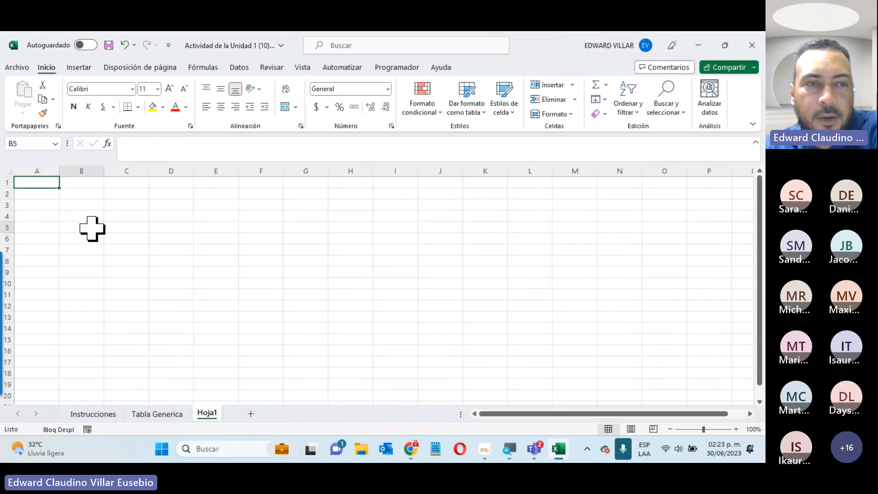
pyautogui.write('=Tab')
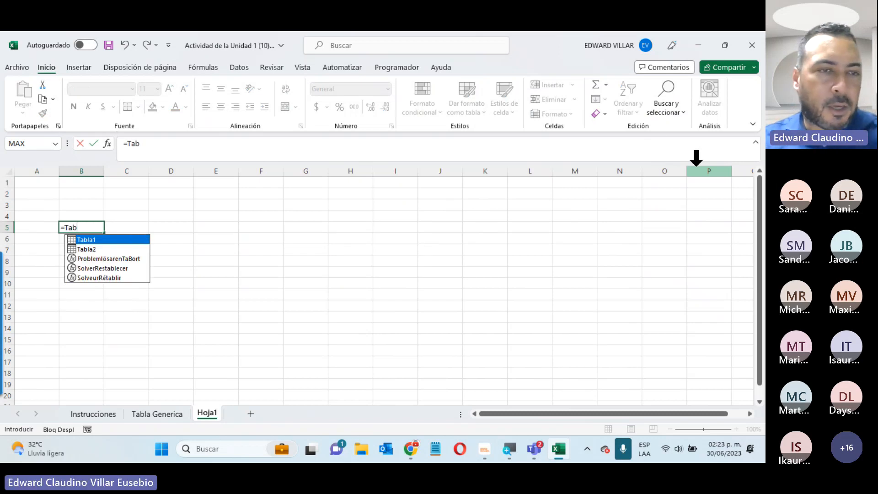
pyautogui.doubleClick(104, 240)
pyautogui.press('Return')
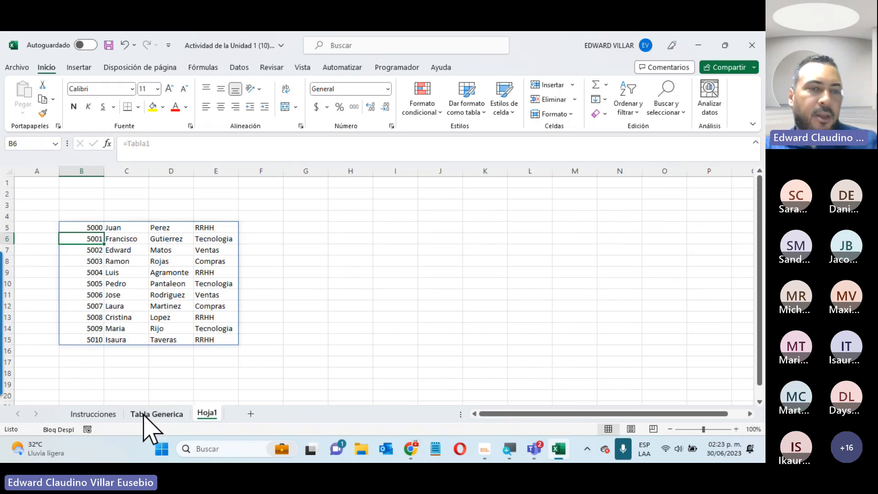
pyautogui.click(156, 414)
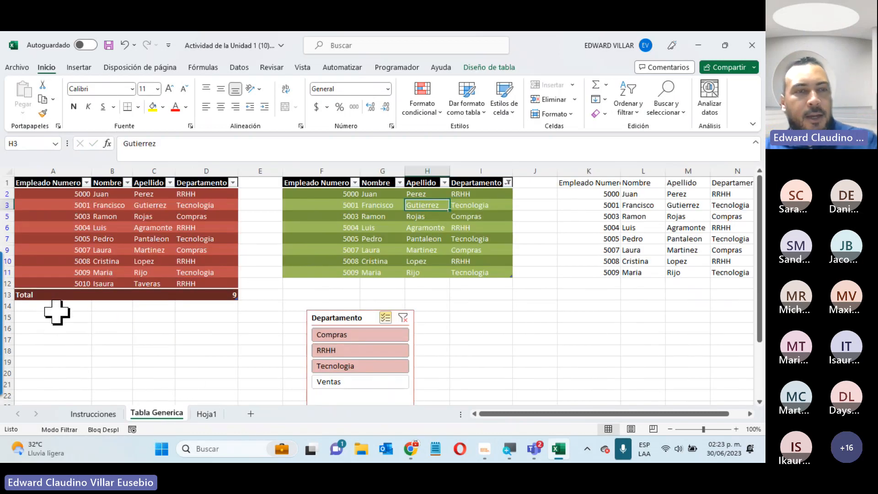
# Enter employee 5011, Prueba Prueba, RRHH below the red table and extend the table over that row
pyautogui.click(57, 311)
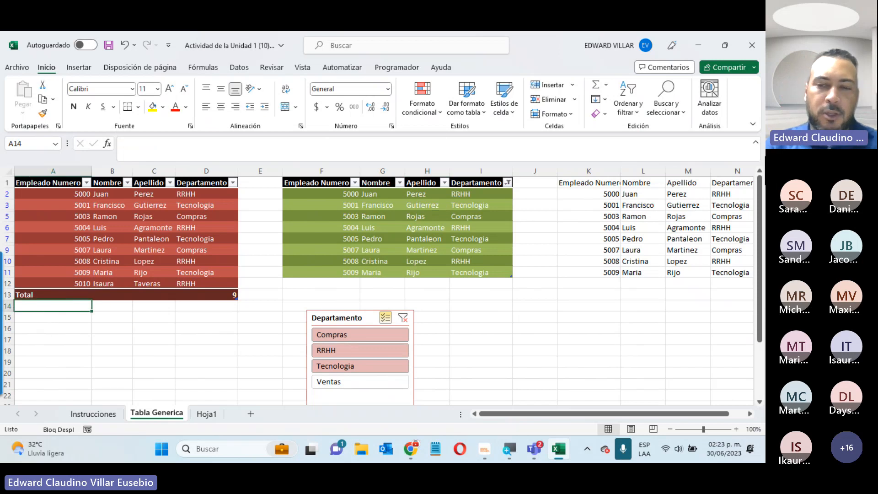
pyautogui.write('5011')
pyautogui.press('Return')
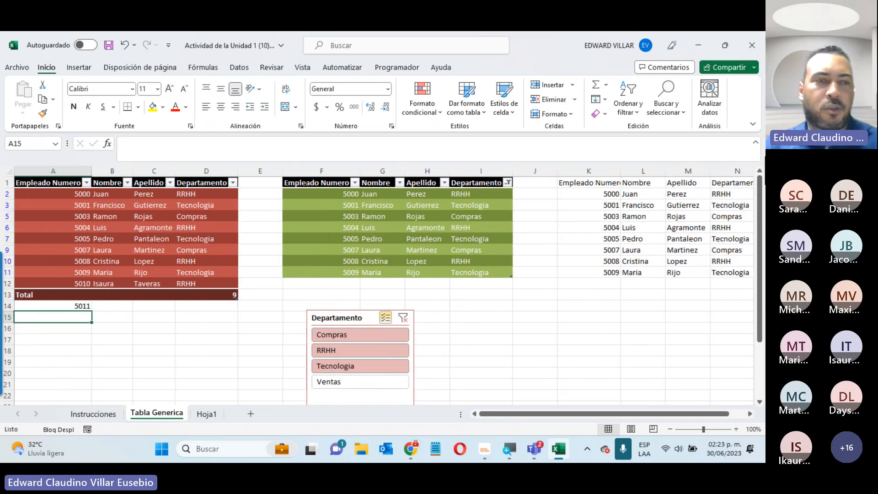
pyautogui.click(120, 307)
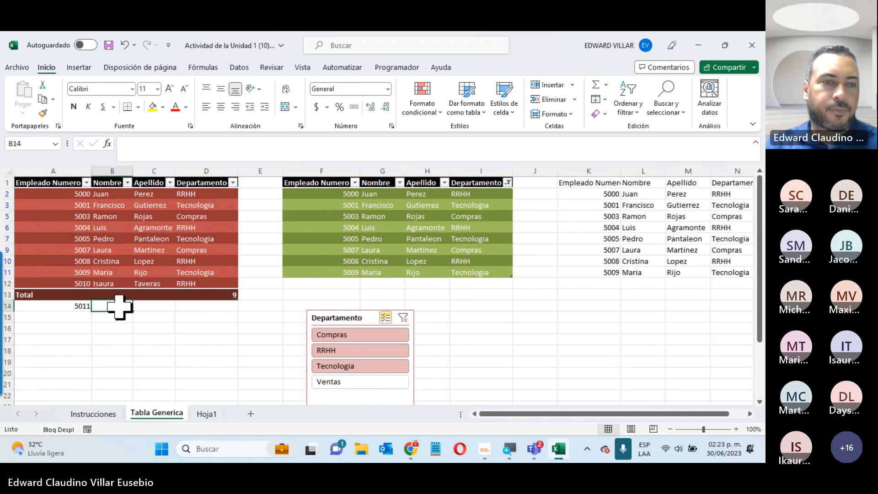
pyautogui.write('Prueba')
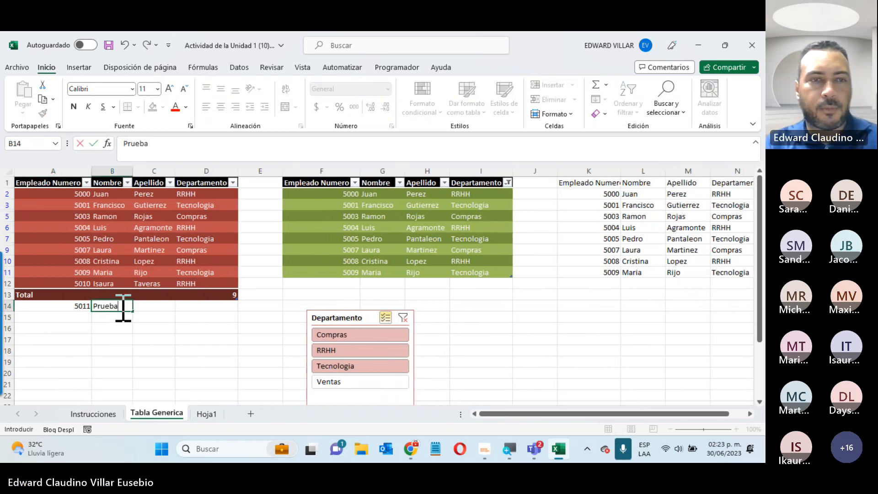
pyautogui.press('Tab')
pyautogui.write('Pr')
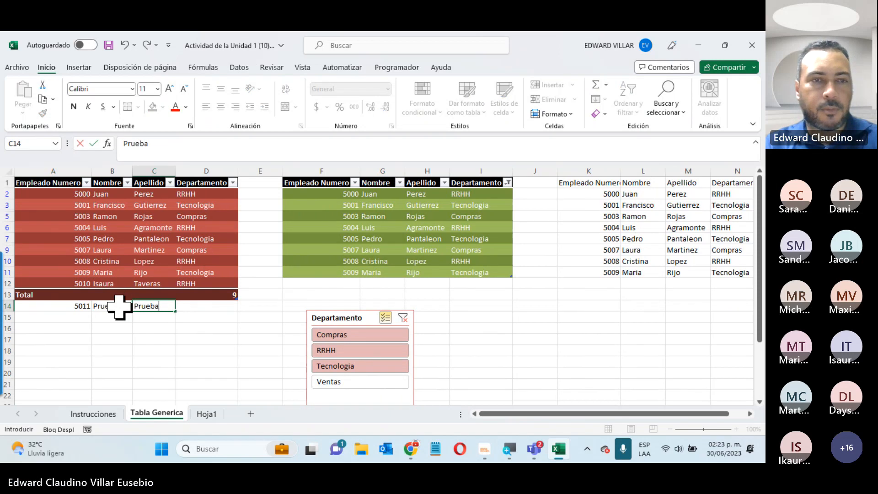
pyautogui.press('Tab')
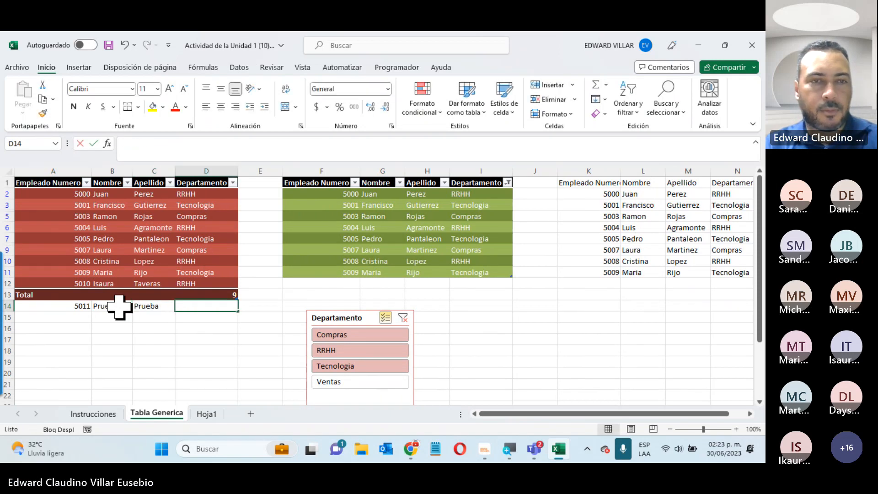
pyautogui.write('RR')
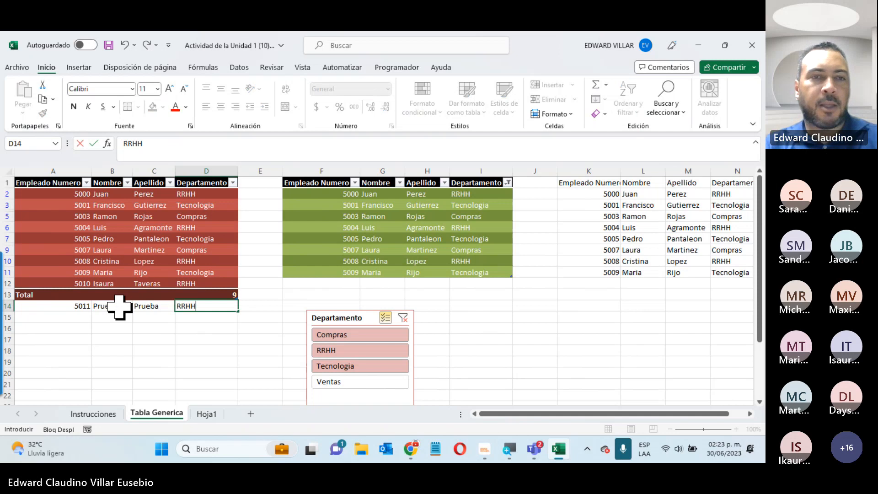
pyautogui.write('HH')
pyautogui.press('Return')
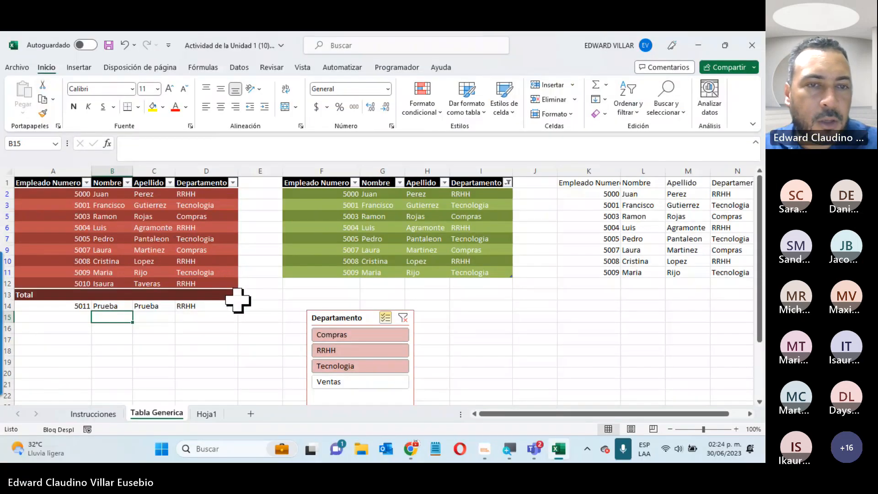
pyautogui.moveTo(236, 306); pyautogui.dragTo(238, 313)
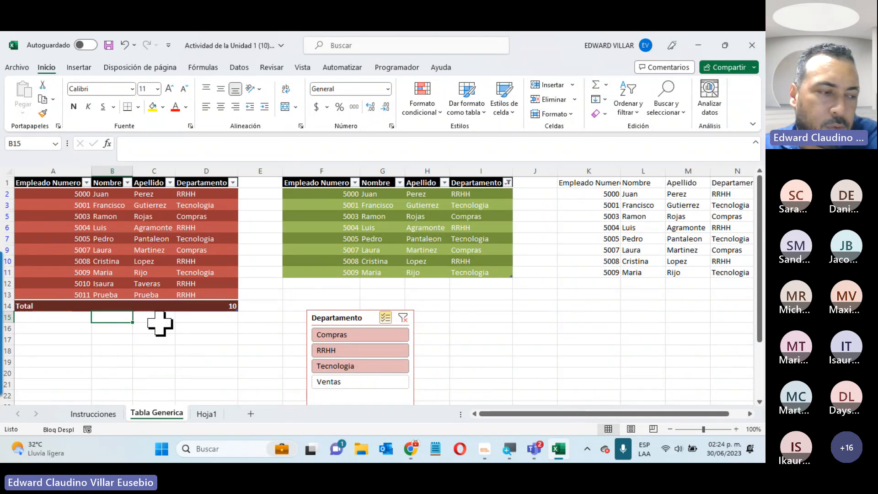
# Check on Hoja1 that the =Tabla1 spill now includes employee 5011, then return to Tabla Generica
pyautogui.click(204, 414)
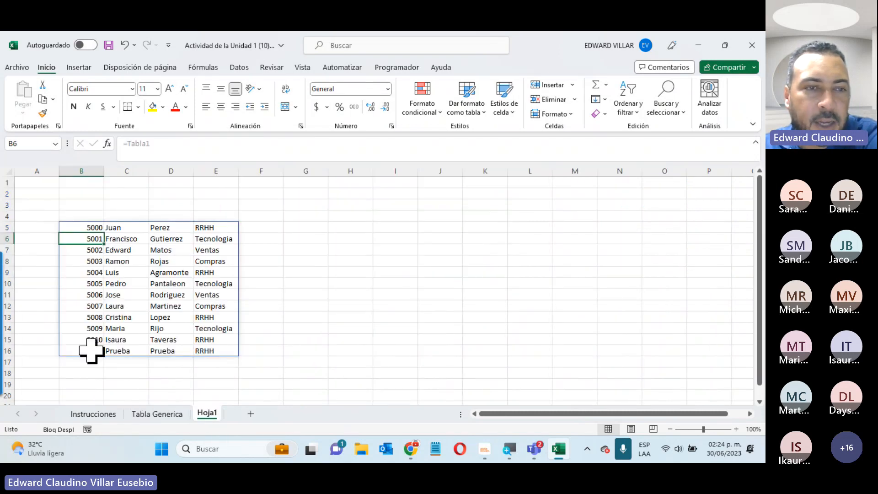
pyautogui.moveTo(74, 352); pyautogui.dragTo(206, 350)
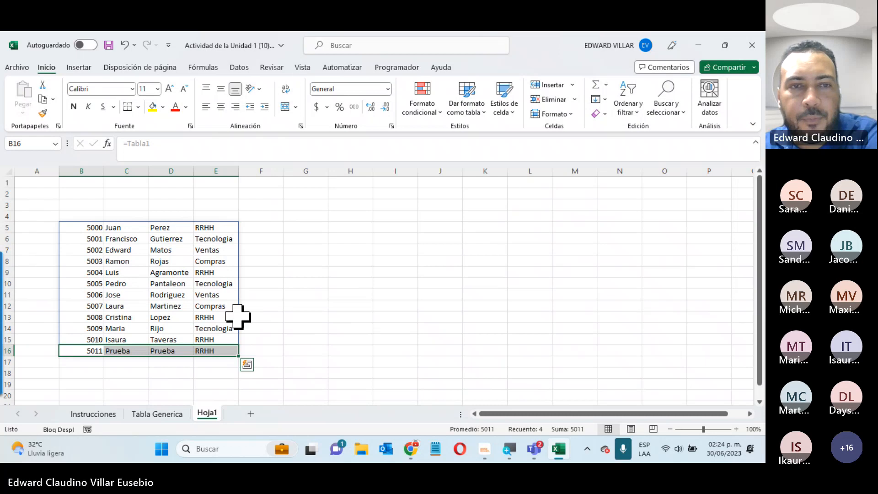
pyautogui.click(398, 306)
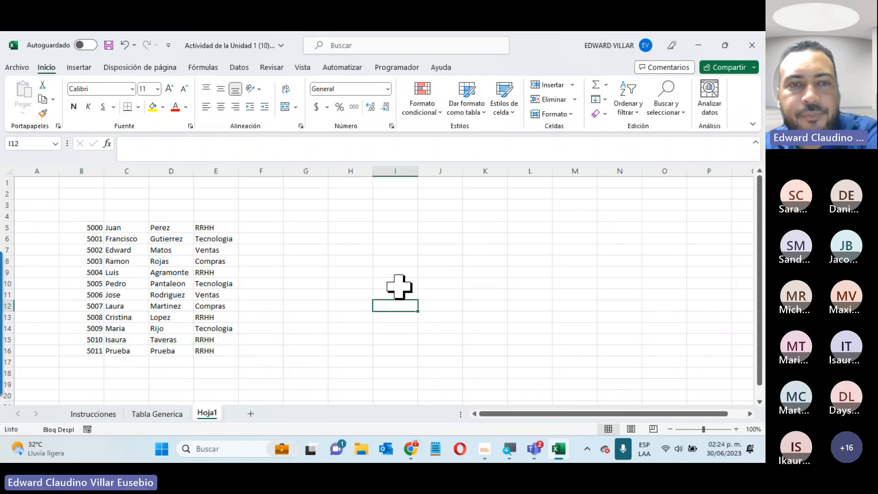
pyautogui.click(201, 228)
pyautogui.click(225, 329)
pyautogui.click(206, 351)
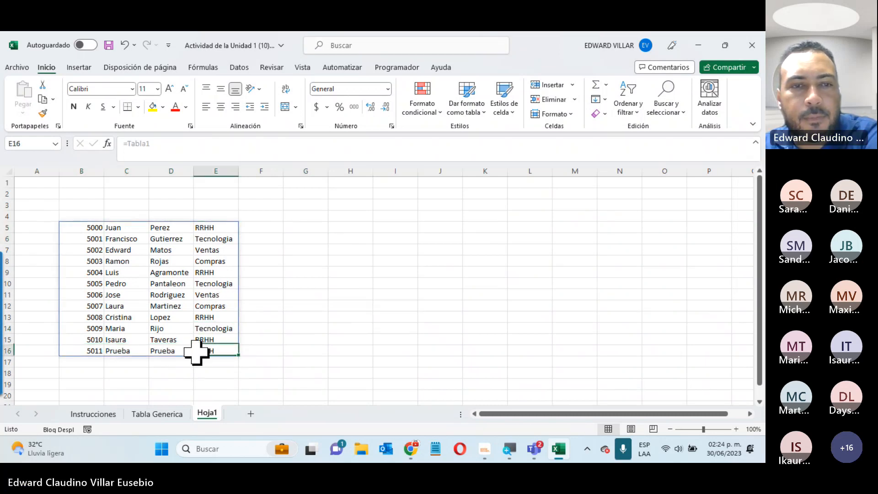
pyautogui.click(425, 251)
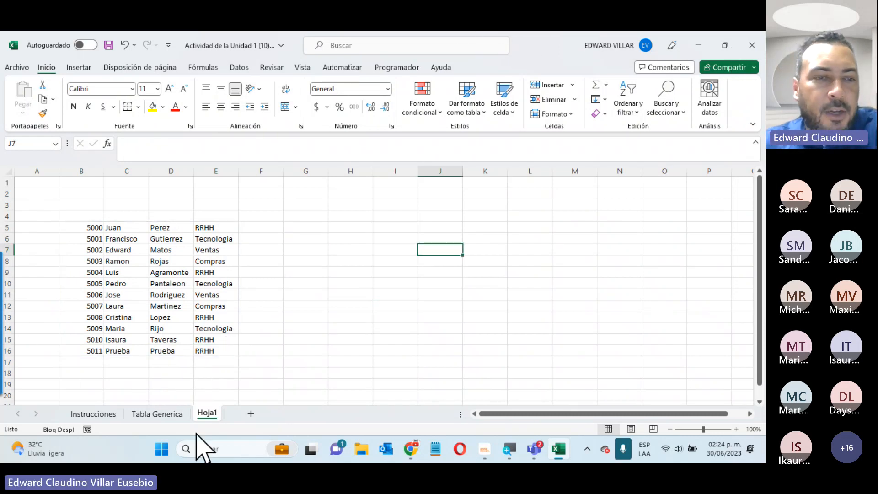
pyautogui.click(174, 414)
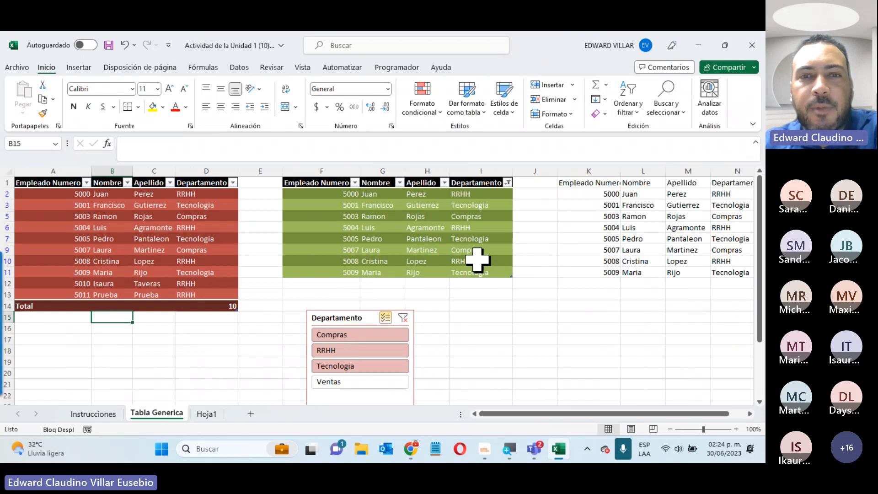
# Convert the red employee table to a normal range with Convertir en rango, confirming Sí
pyautogui.click(370, 215)
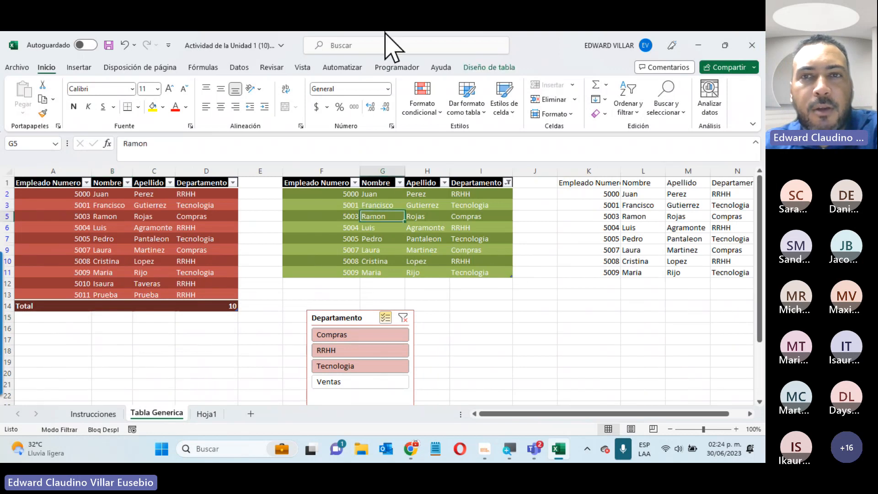
pyautogui.click(478, 68)
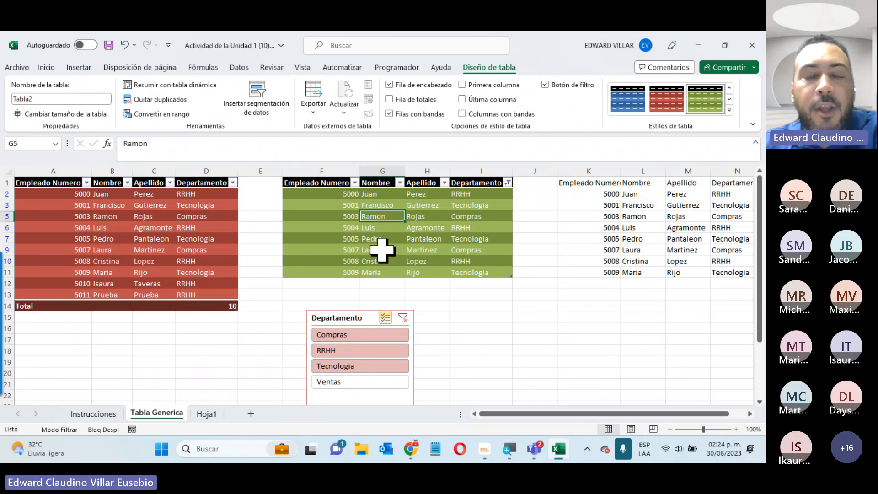
pyautogui.click(166, 250)
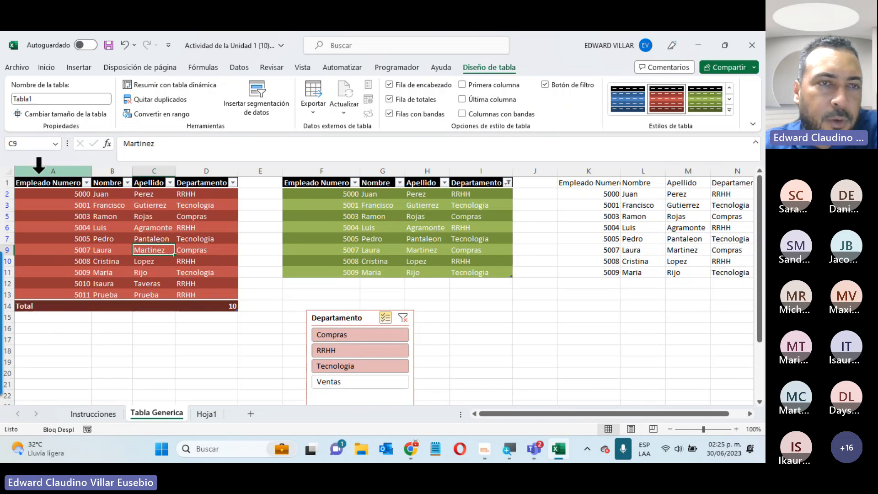
pyautogui.click(146, 113)
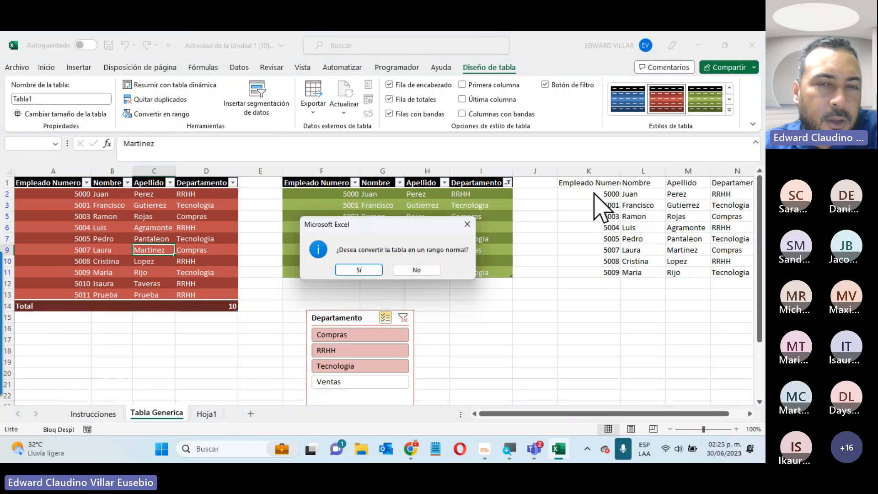
pyautogui.click(367, 270)
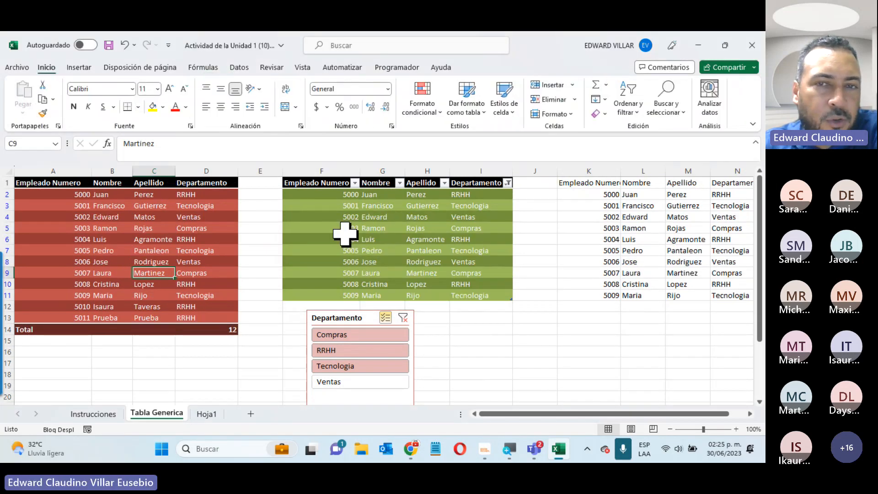
# Inspect the converted red range's headers and cells to confirm it is a plain range
pyautogui.moveTo(46, 182); pyautogui.dragTo(209, 185)
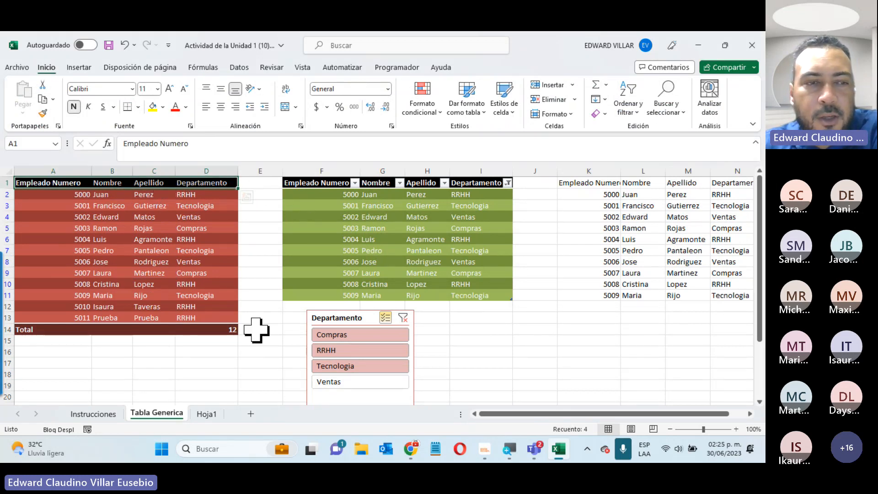
pyautogui.click(200, 270)
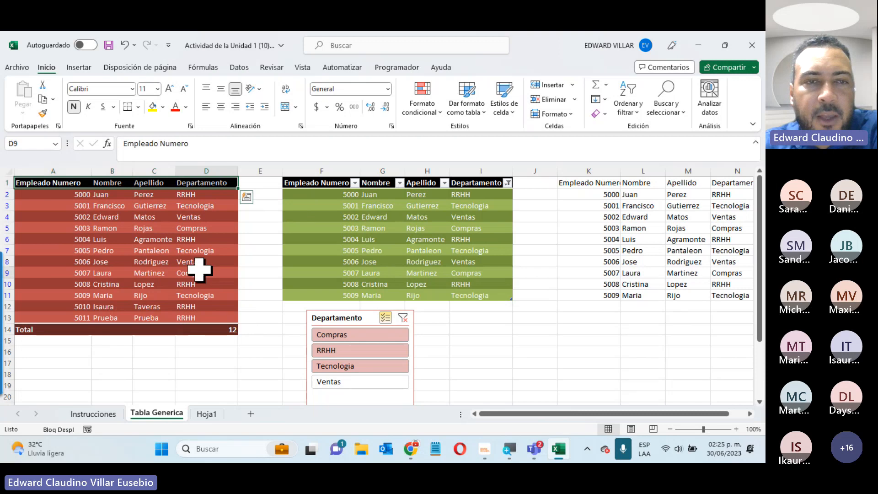
pyautogui.click(84, 218)
pyautogui.click(192, 281)
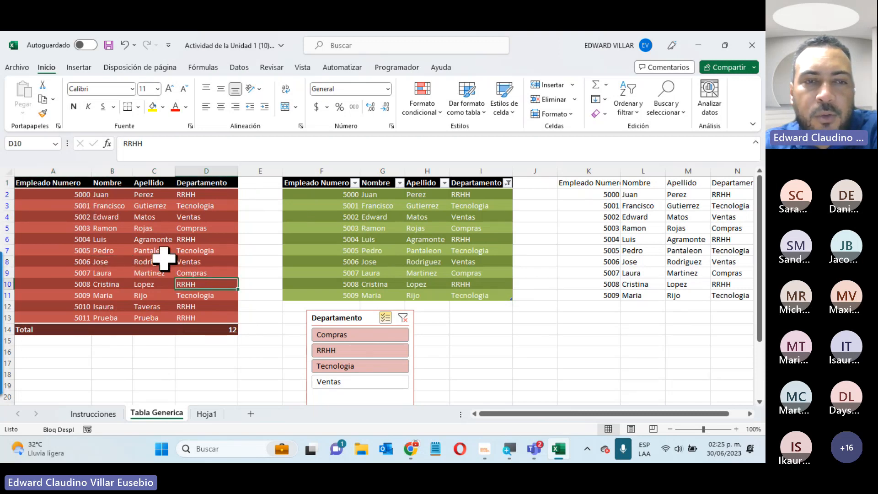
pyautogui.click(161, 260)
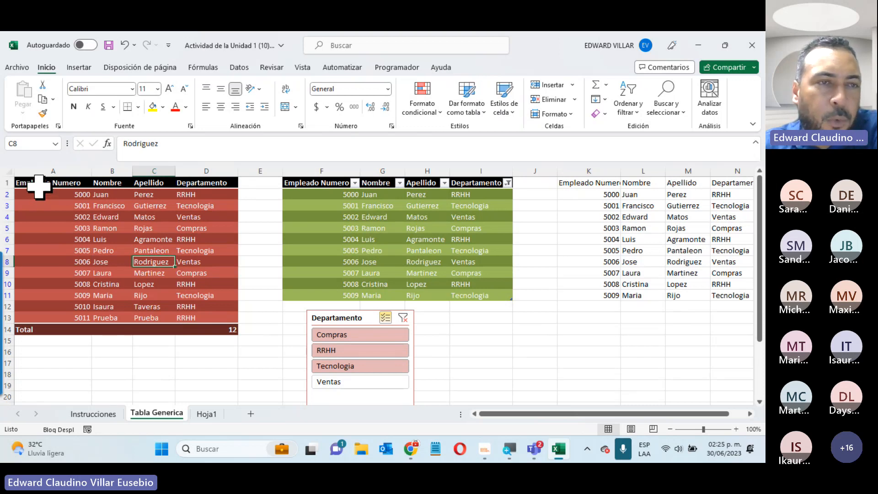
pyautogui.moveTo(33, 181); pyautogui.dragTo(111, 282)
pyautogui.click(182, 272)
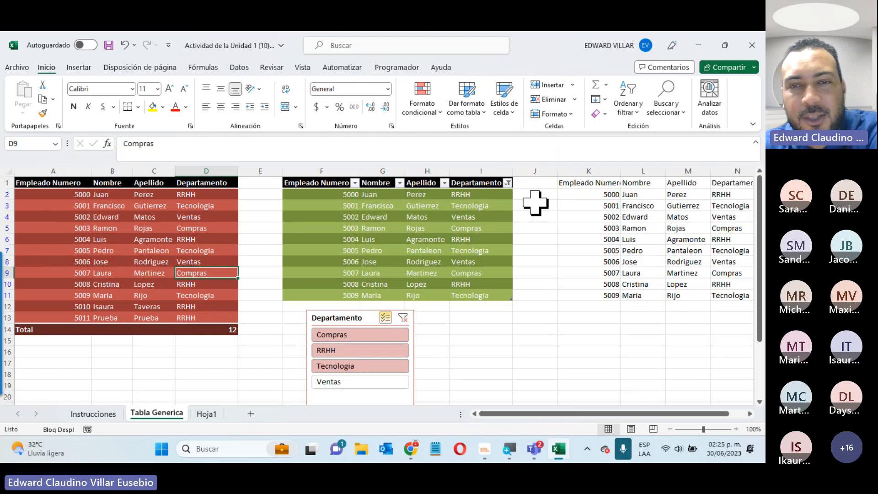
# Check the green table's design options, view the Instrucciones sheet and minimize Excel
pyautogui.click(426, 239)
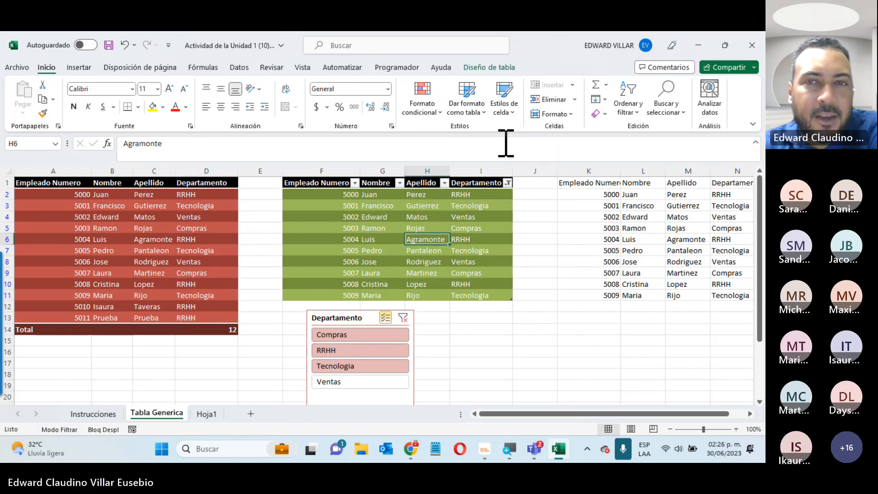
pyautogui.click(499, 68)
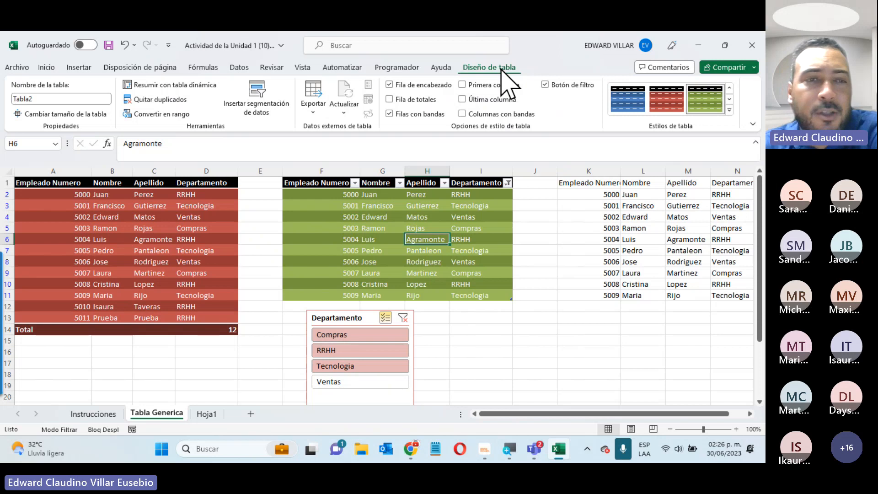
pyautogui.click(118, 283)
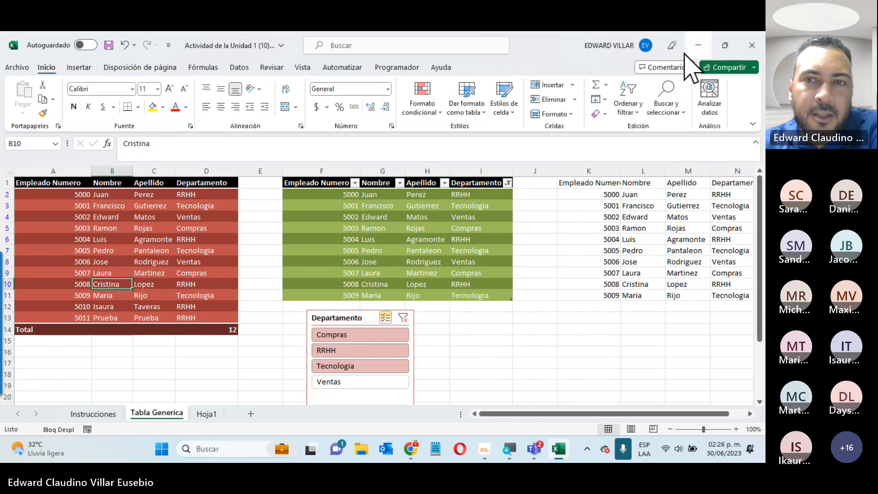
pyautogui.moveTo(588, 181); pyautogui.dragTo(726, 273)
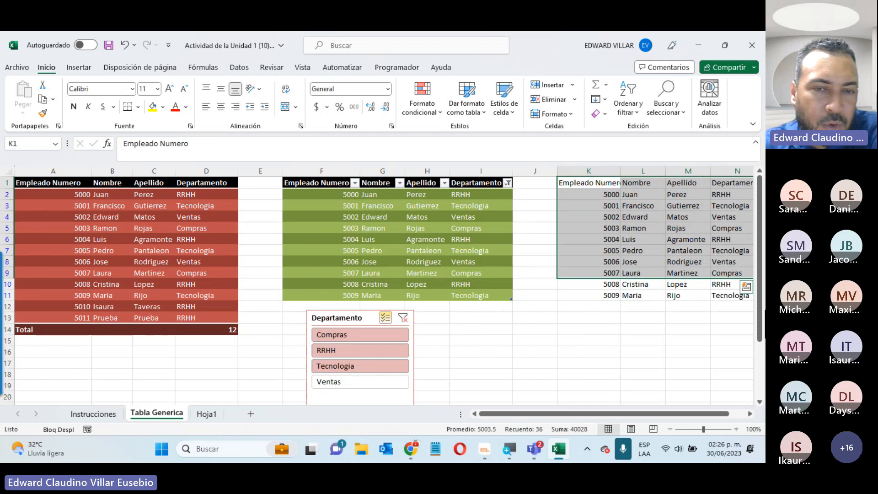
pyautogui.click(98, 414)
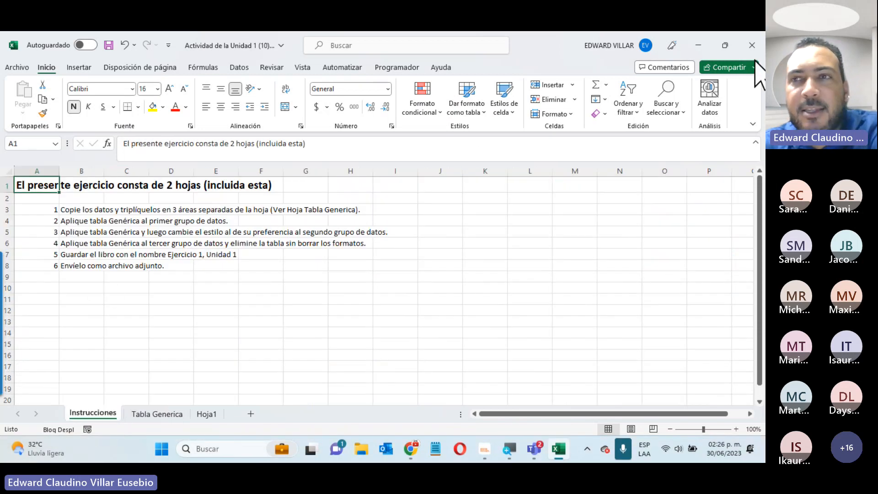
pyautogui.click(704, 49)
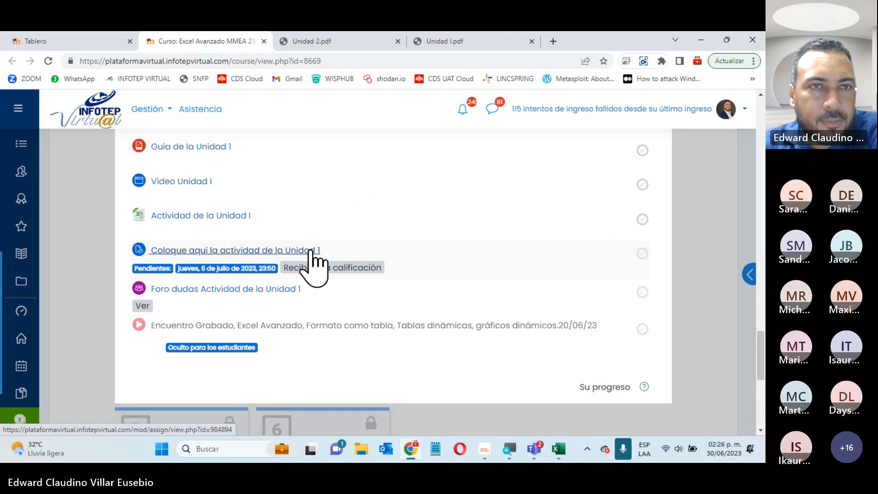
# Download Actividad de la Unidad 2 (8).xlsx from the Unidad 2 section and open it in Excel
pyautogui.scroll(5, 312, 257)
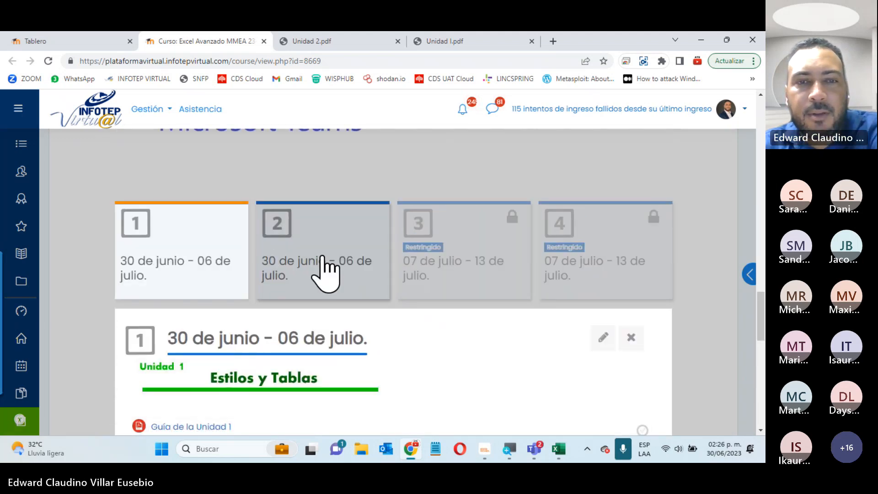
pyautogui.click(325, 269)
pyautogui.scroll(-2, 323, 259)
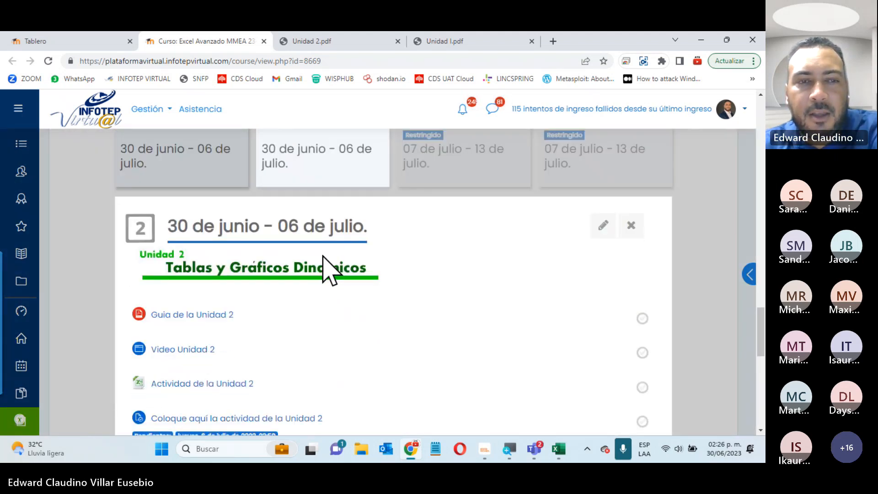
pyautogui.scroll(-2, 323, 263)
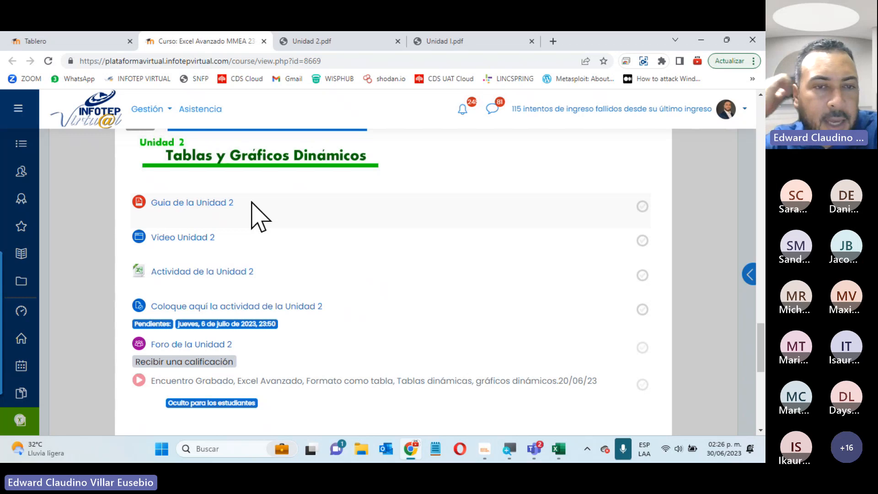
pyautogui.click(211, 274)
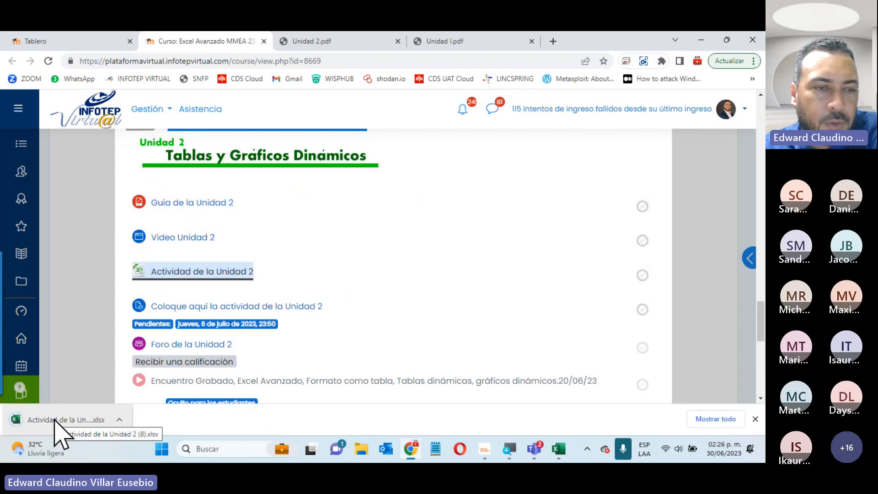
pyautogui.click(60, 420)
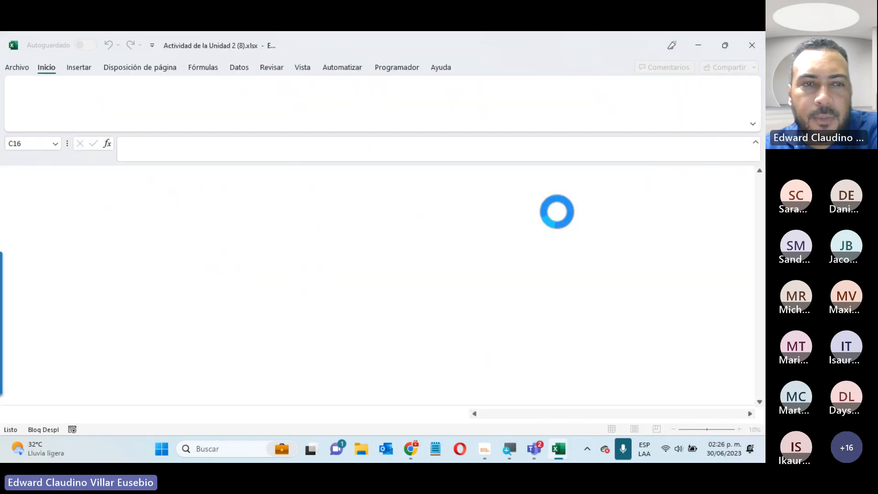
# Read the Instrucciones sheet, then go to the Tabla Dinamica sales data with the Insertar ribbon showing
pyautogui.click(159, 417)
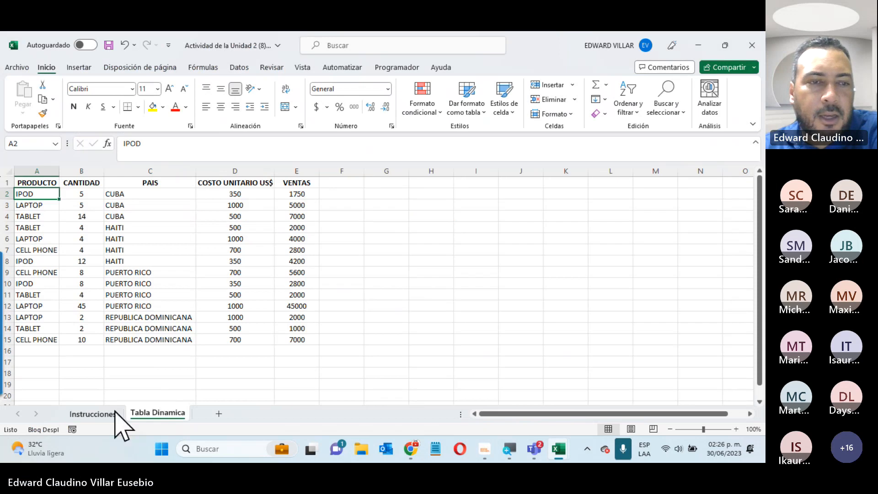
pyautogui.click(107, 418)
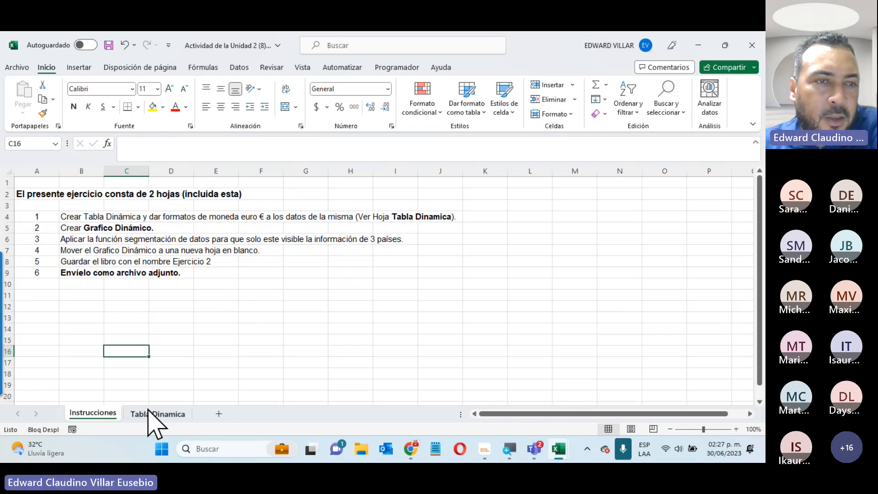
pyautogui.click(148, 410)
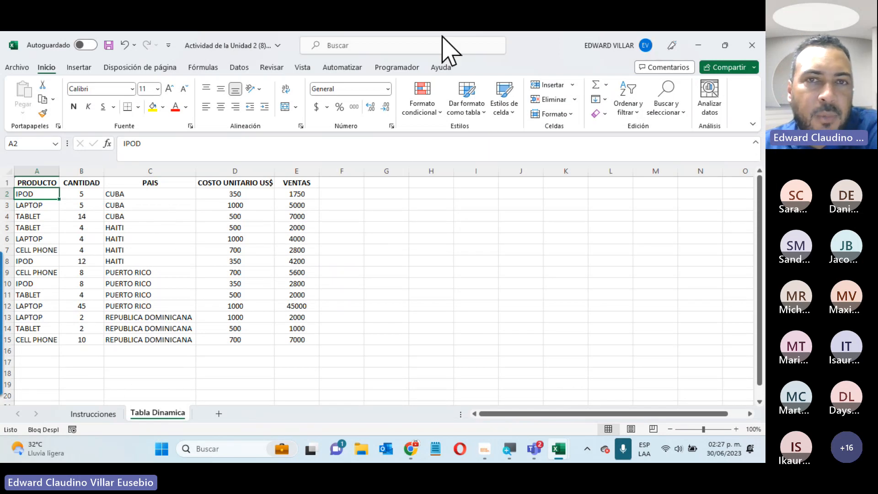
pyautogui.click(83, 68)
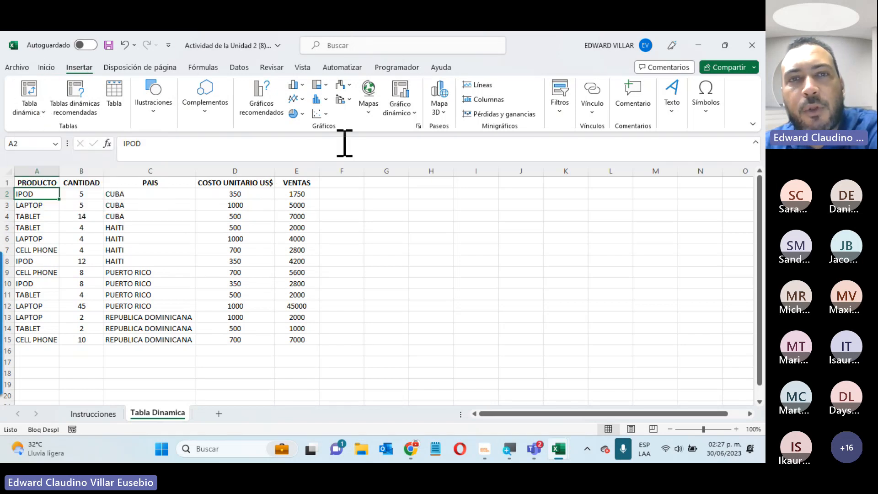
# Insert a Gráfico dinámico y tabla dinámica from A1:E15 placed on a new worksheet
pyautogui.click(402, 114)
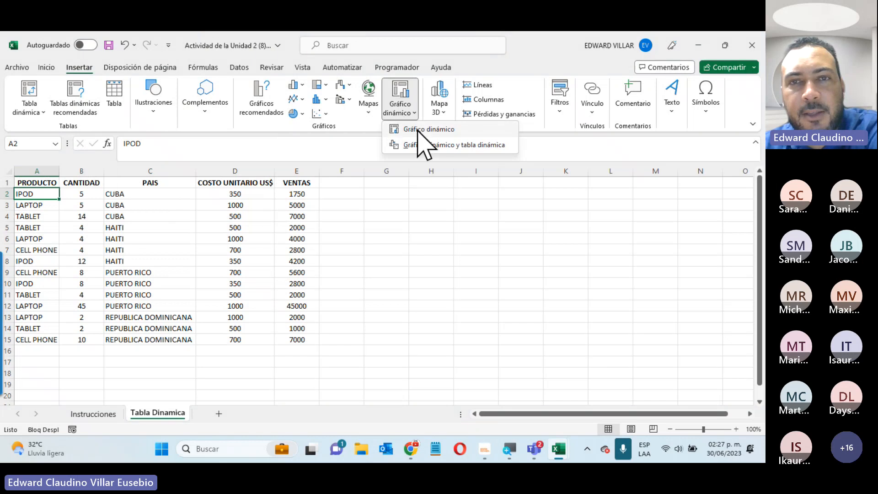
pyautogui.click(464, 145)
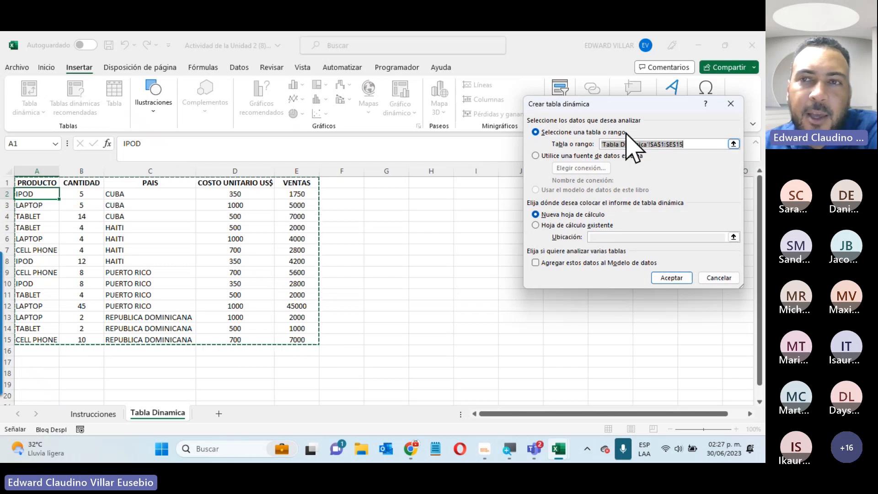
pyautogui.moveTo(665, 106); pyautogui.dragTo(479, 170)
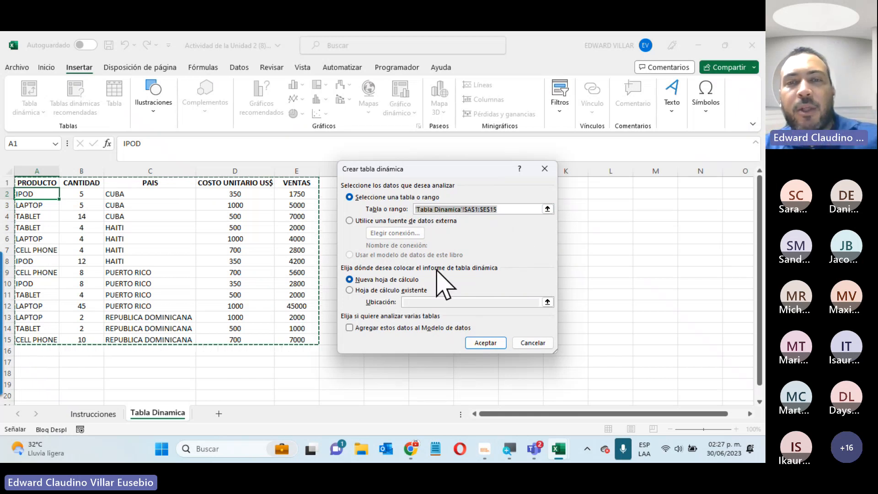
pyautogui.click(375, 291)
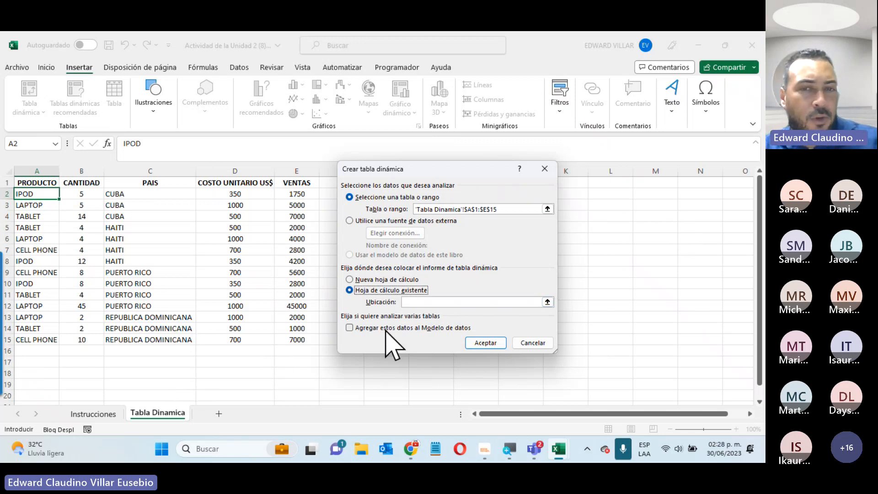
pyautogui.click(390, 280)
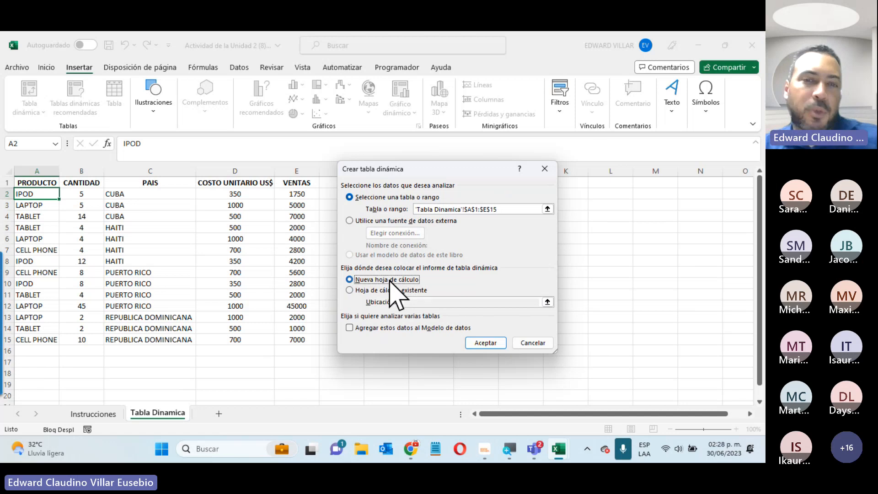
pyautogui.click(486, 344)
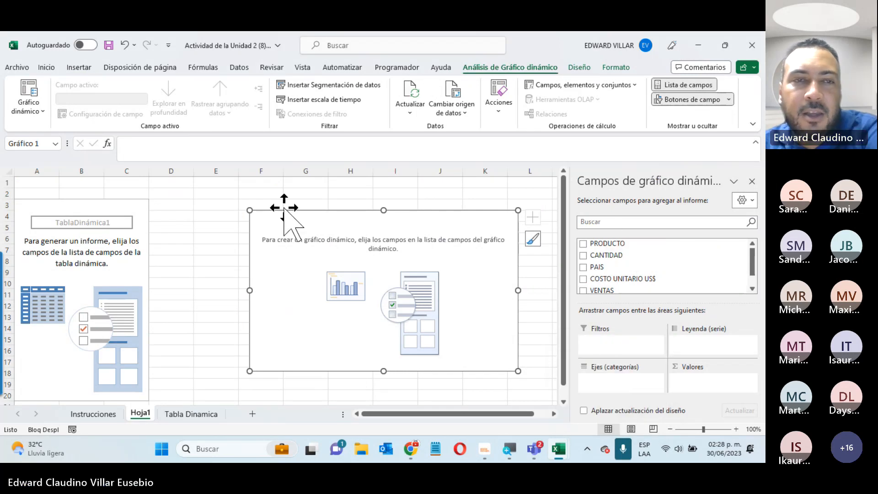
# Add PRODUCTO, VENTAS and PAIS to the pivot report, summing VENTAS
pyautogui.click(188, 204)
pyautogui.click(69, 206)
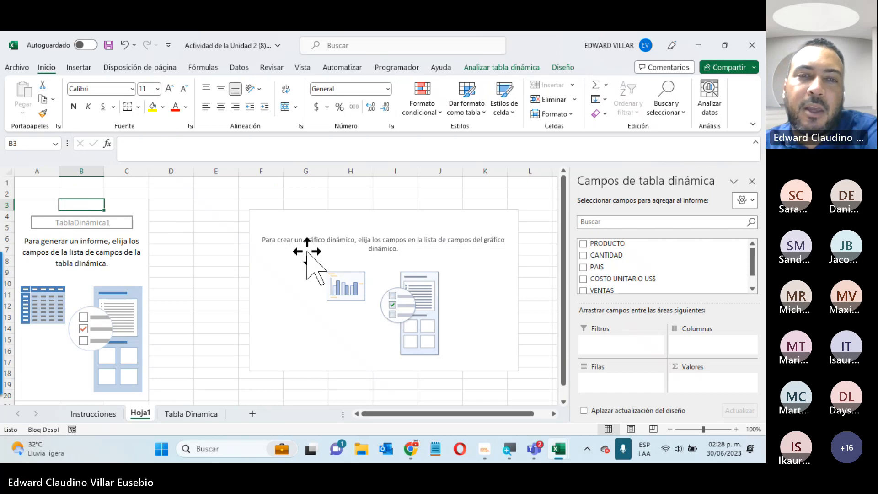
pyautogui.click(317, 234)
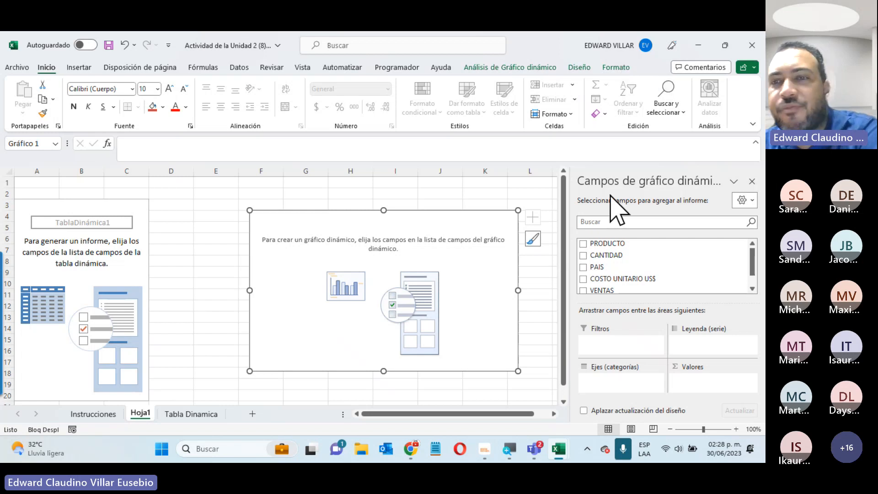
pyautogui.click(583, 243)
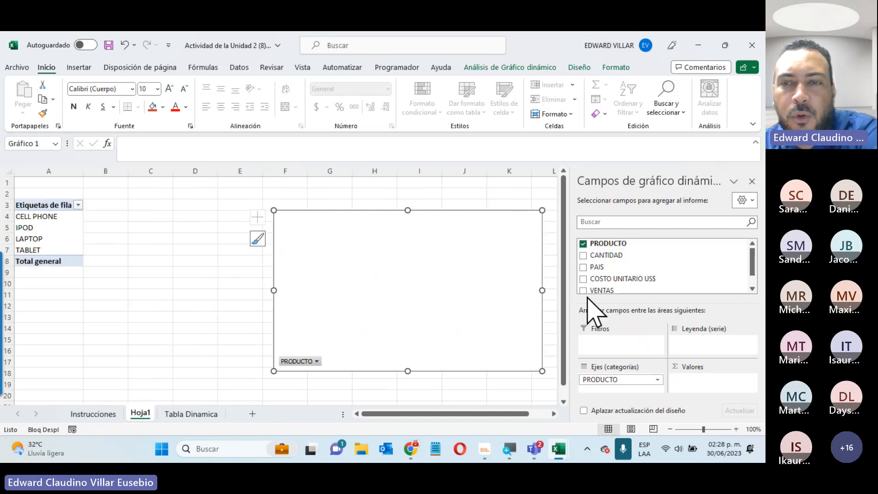
pyautogui.click(583, 290)
pyautogui.click(584, 268)
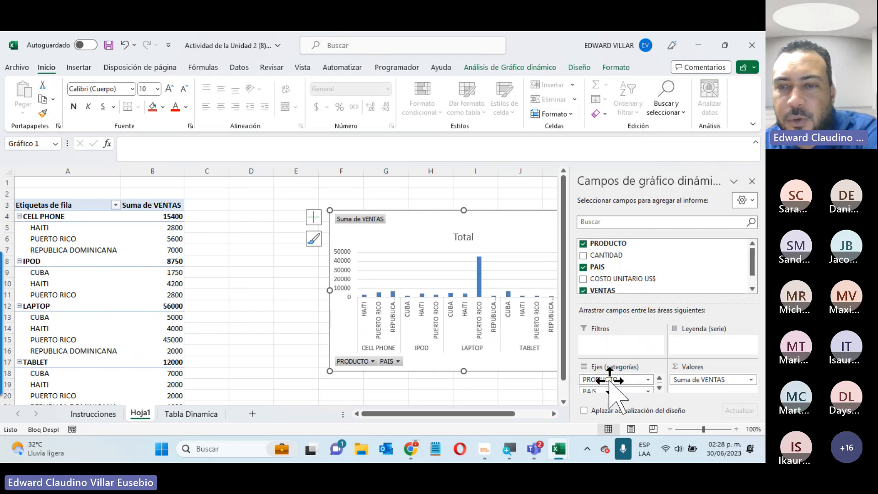
# Put PAIS in Leyenda and PRODUCTO in Ejes, then move the chart below the table
pyautogui.moveTo(610, 379); pyautogui.dragTo(698, 357)
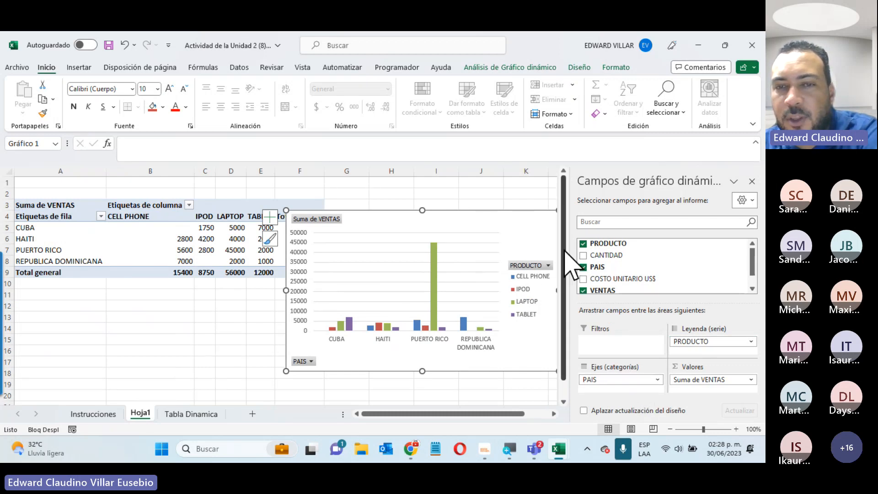
pyautogui.moveTo(590, 379)
pyautogui.mouseDown()
pyautogui.moveTo(681, 380)
pyautogui.moveTo(732, 355)
pyautogui.moveTo(667, 349)
pyautogui.moveTo(588, 369)
pyautogui.moveTo(608, 388)
pyautogui.moveTo(596, 380)
pyautogui.mouseUp()
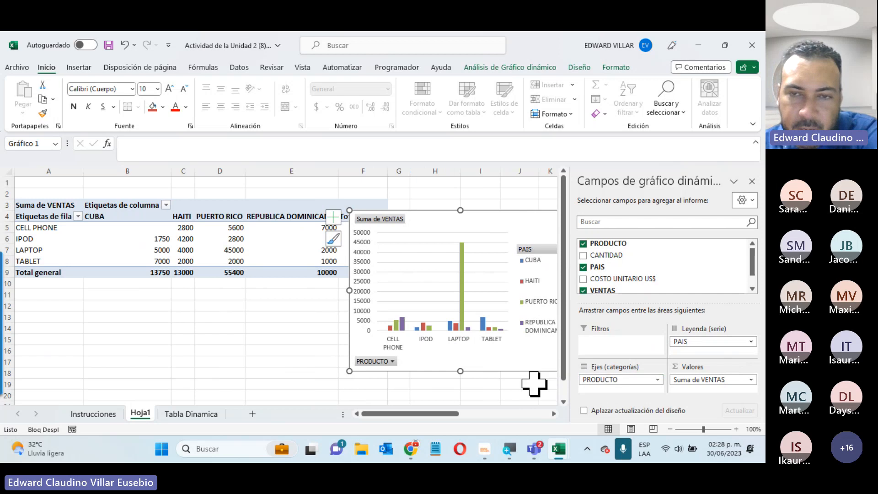
pyautogui.moveTo(502, 222); pyautogui.dragTo(380, 297)
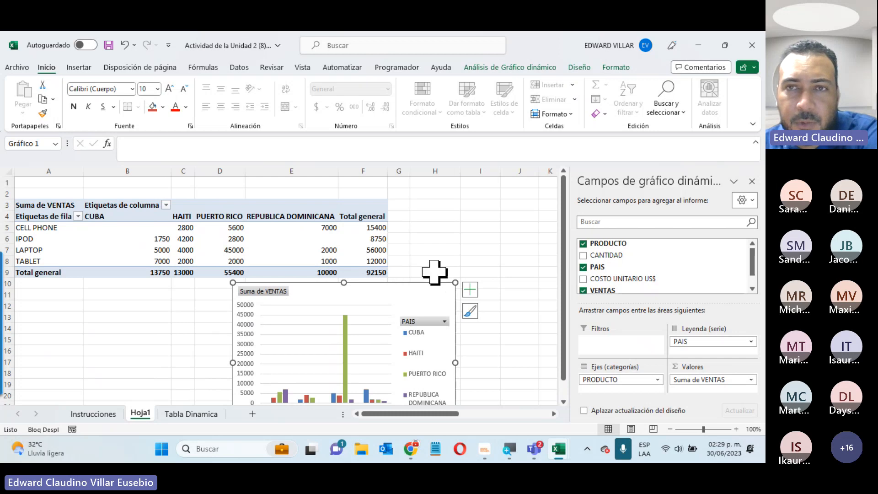
# Apply the dark chart style and enlarge the chart to span columns B–F
pyautogui.click(578, 68)
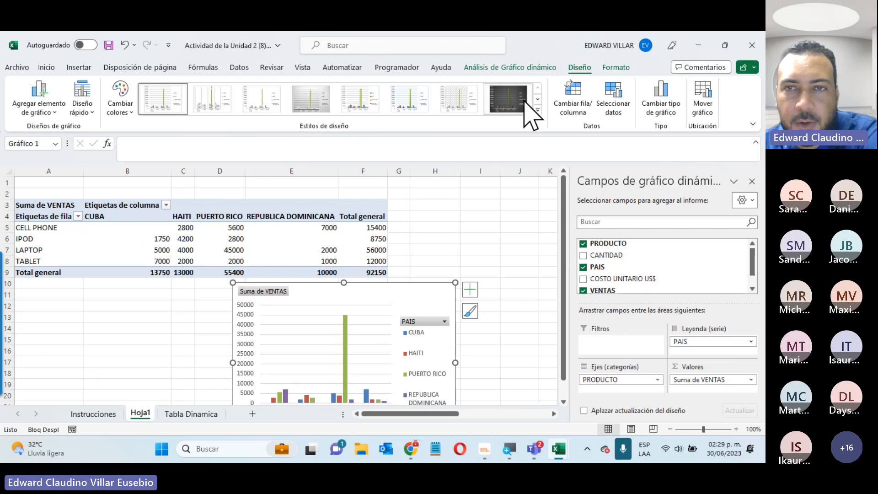
pyautogui.click(507, 101)
pyautogui.scroll(-2, 482, 327)
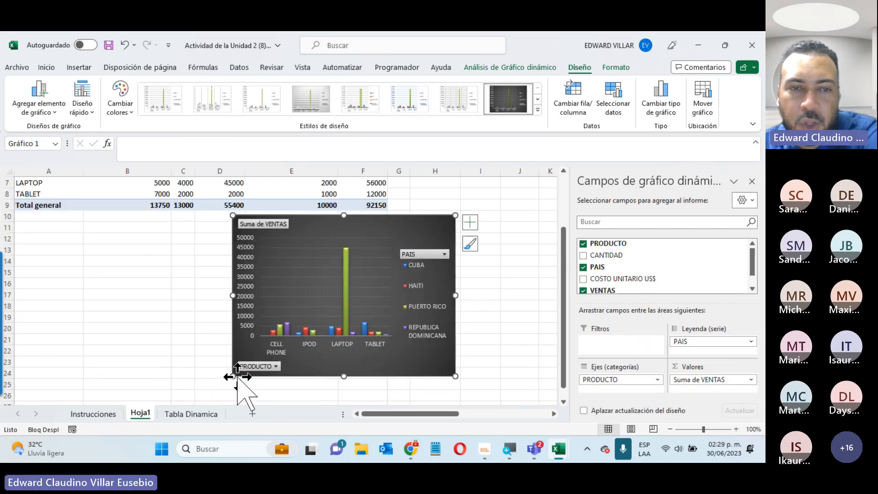
pyautogui.moveTo(236, 377); pyautogui.dragTo(86, 391)
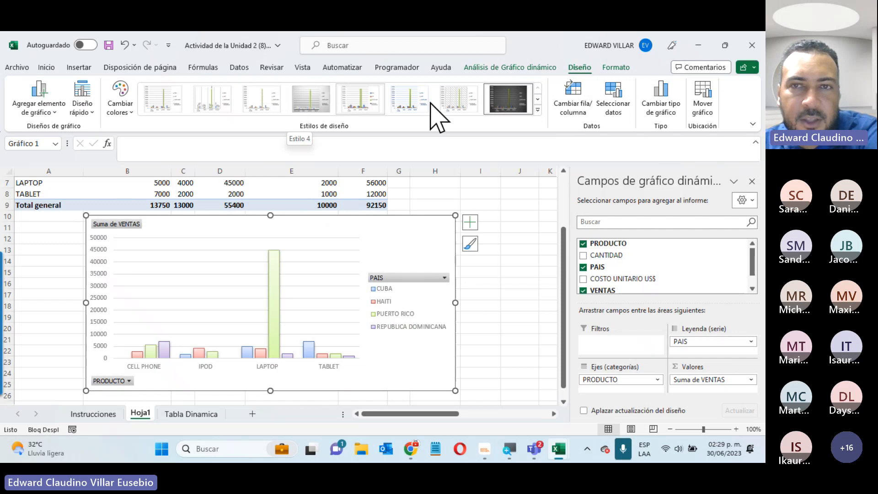
# Keep the first multicolour palette and swap rows/columns back, leaving countries as series
pyautogui.click(114, 98)
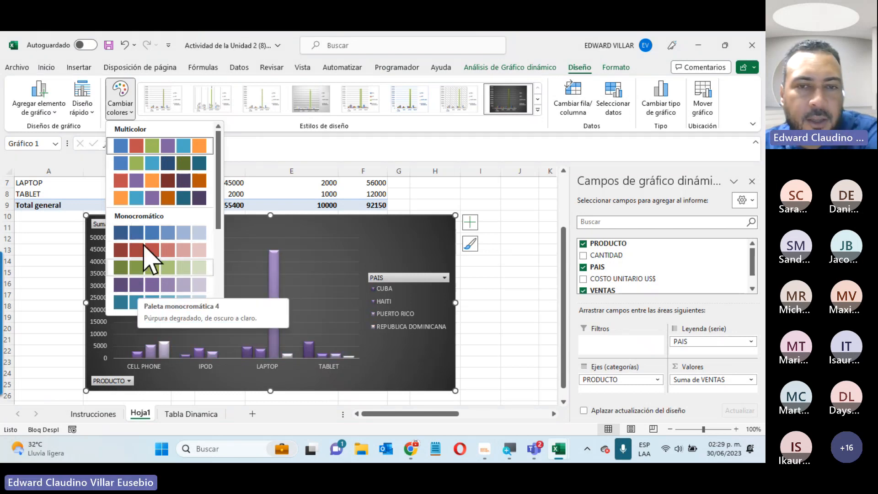
pyautogui.click(506, 271)
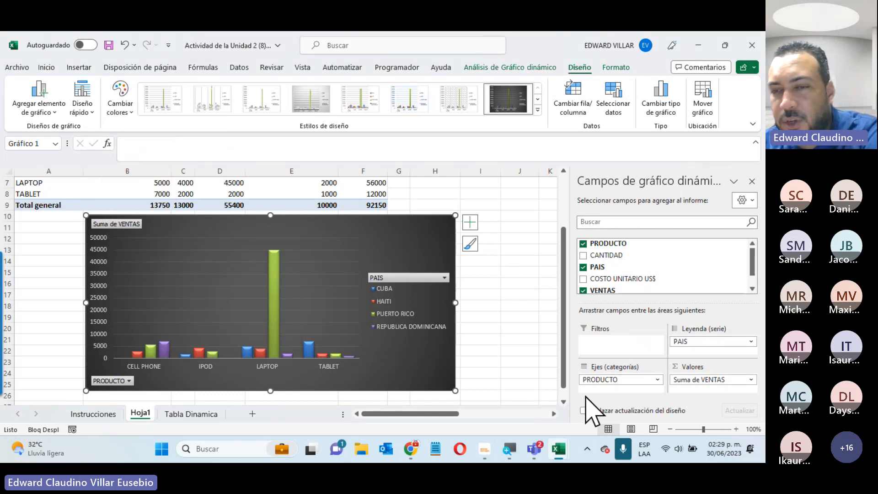
pyautogui.click(572, 104)
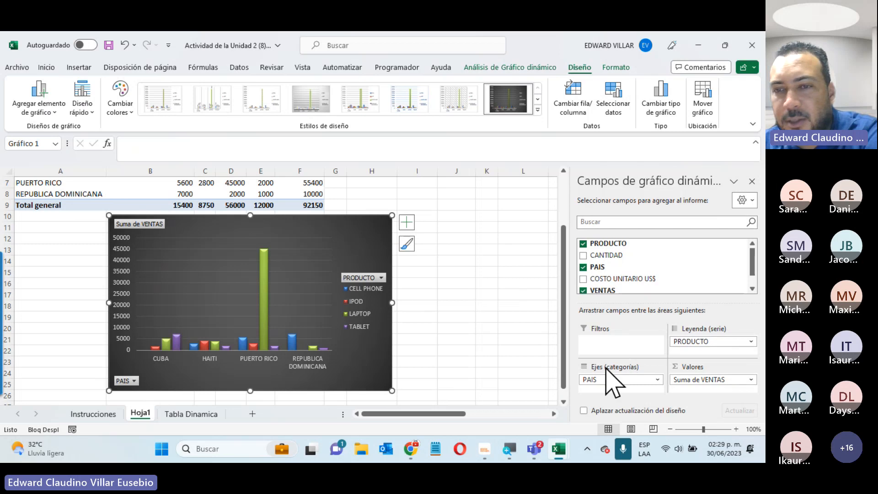
pyautogui.click(584, 115)
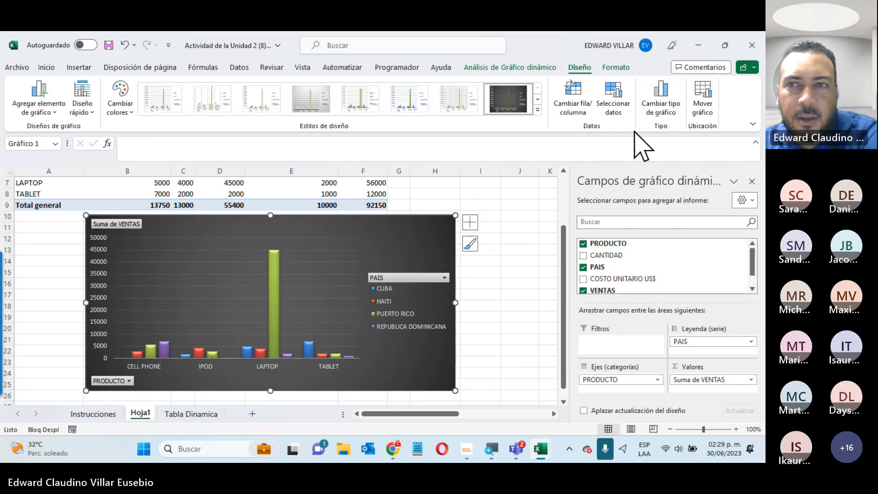
# Try stacked columns and a quick layout with chart title, axis title and data table
pyautogui.click(661, 112)
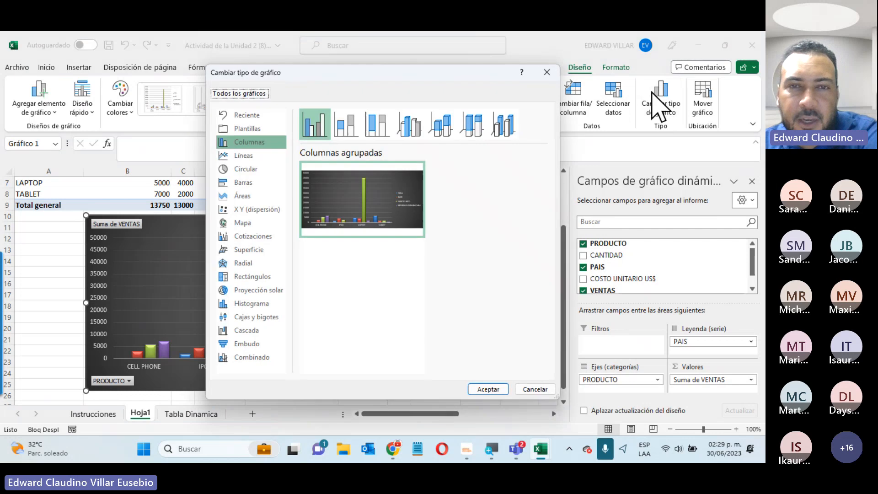
pyautogui.click(345, 132)
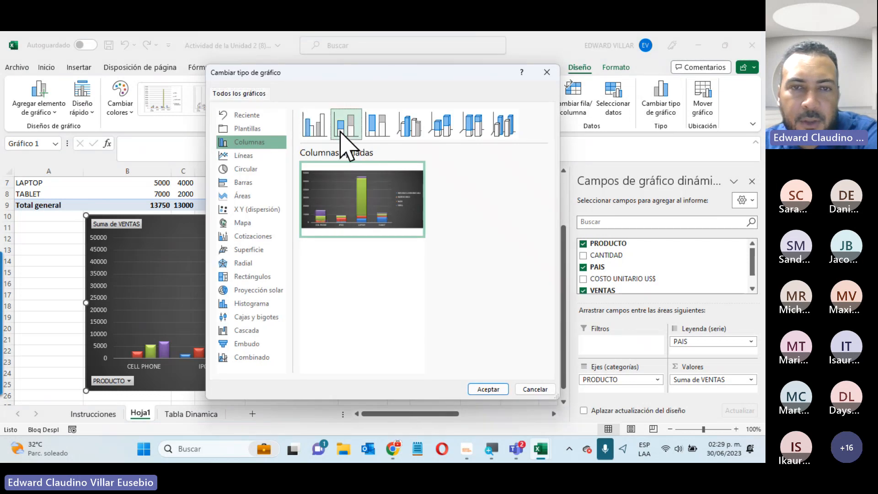
pyautogui.click(487, 390)
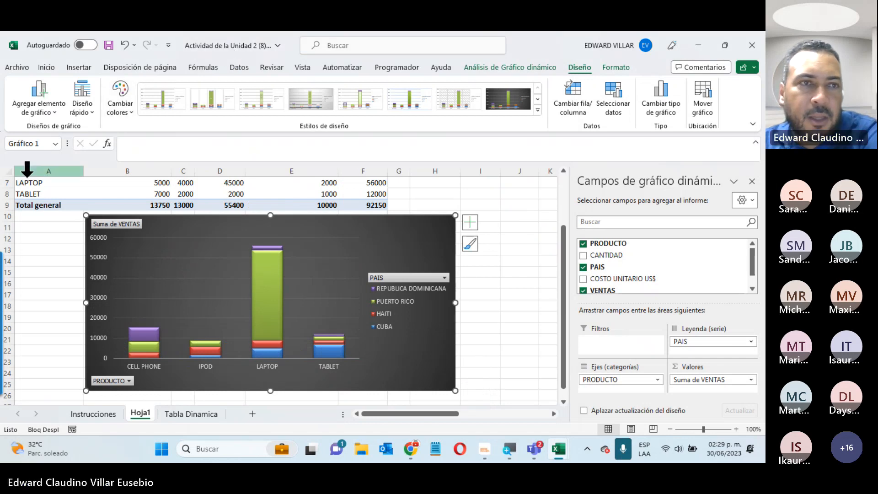
pyautogui.click(82, 108)
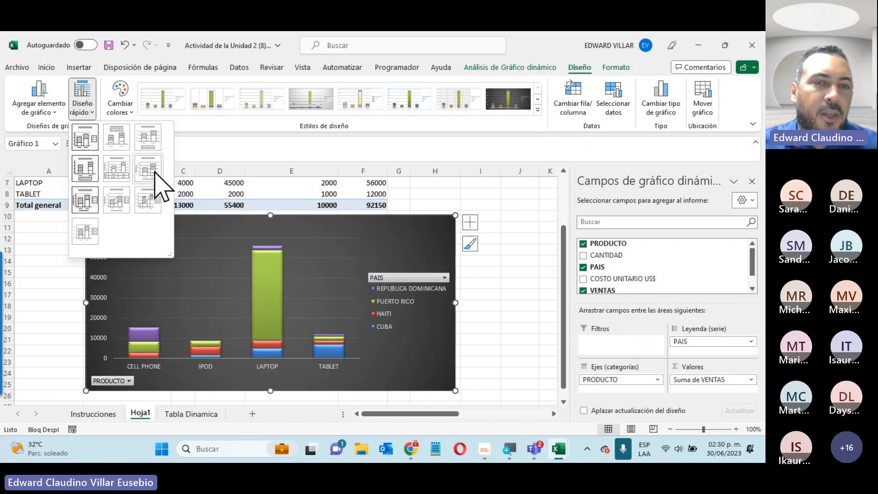
pyautogui.click(124, 177)
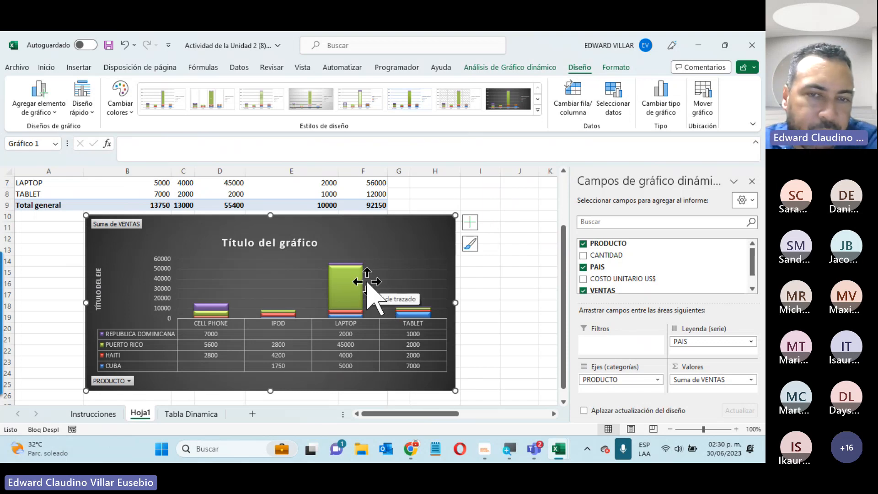
pyautogui.click(86, 117)
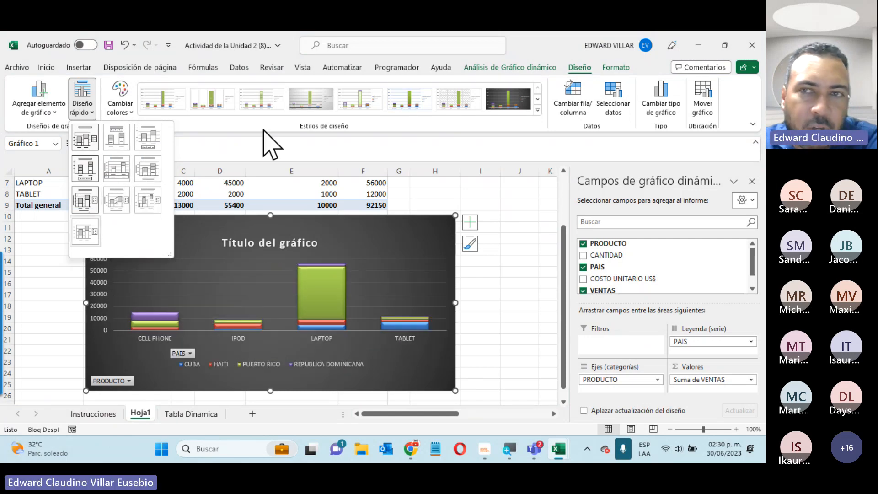
# Switch back to clustered columns and apply Diseño rápido layout 9 with axis titles
pyautogui.click(661, 105)
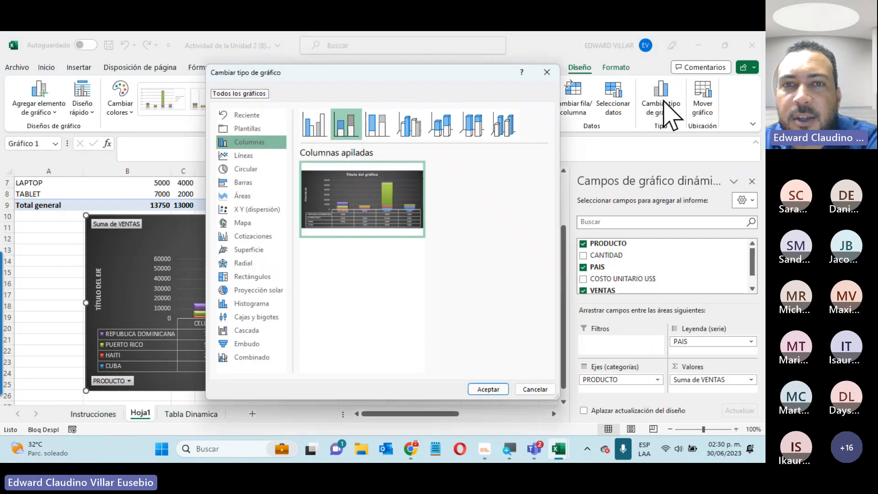
pyautogui.click(323, 131)
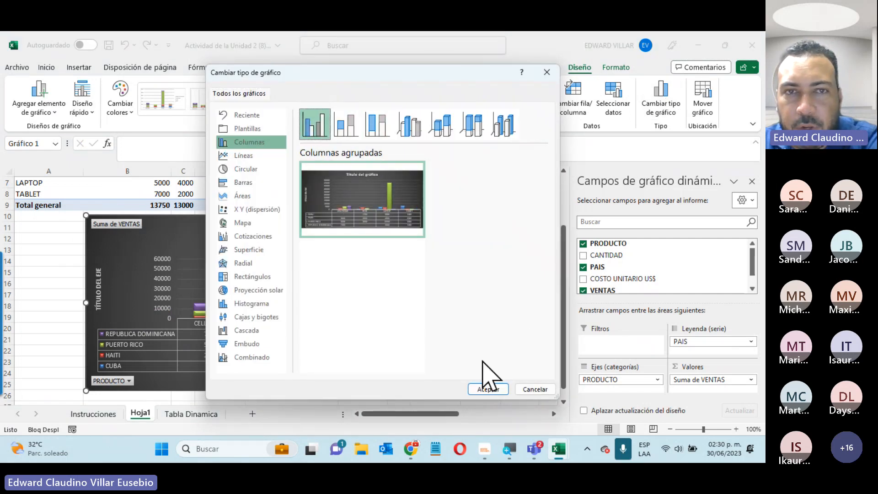
pyautogui.click(486, 389)
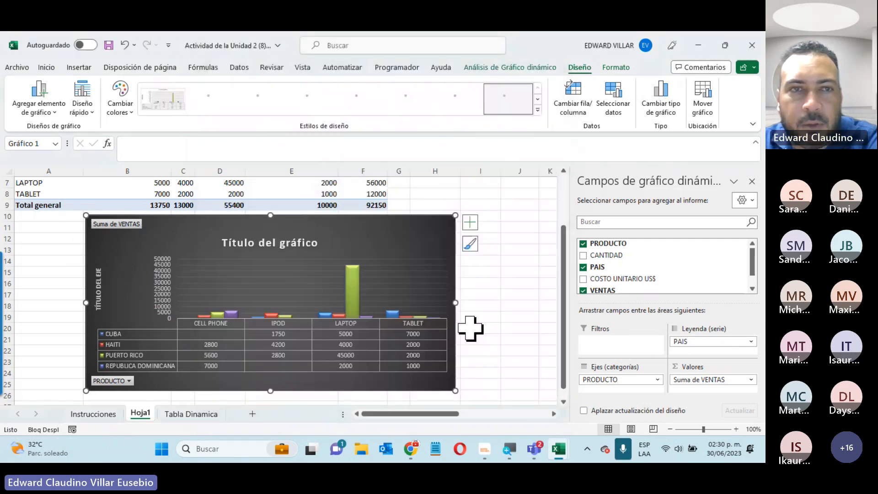
pyautogui.click(87, 105)
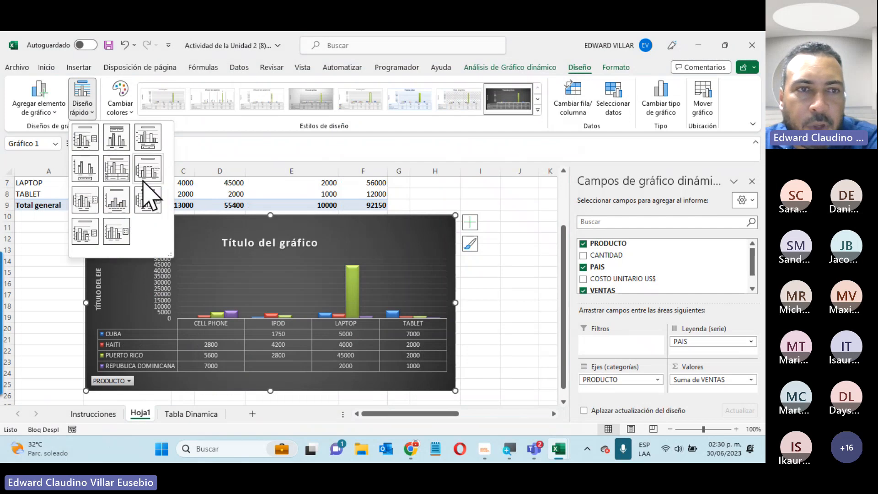
pyautogui.click(120, 201)
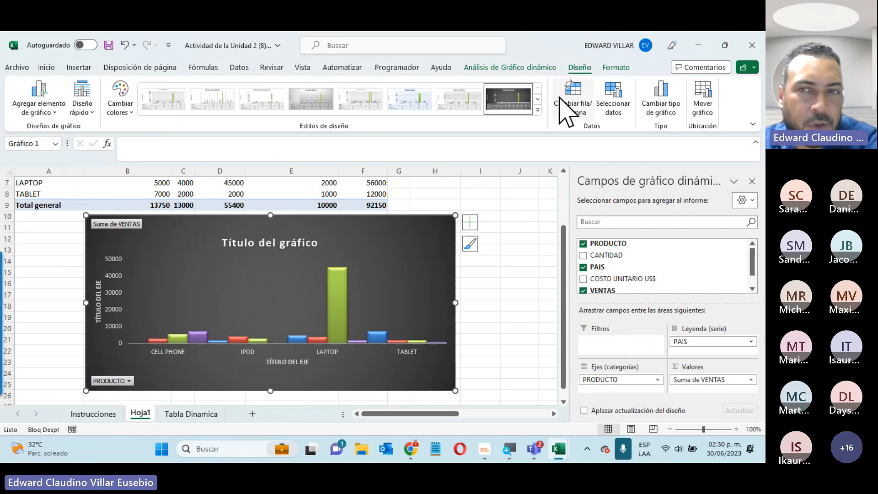
# Preview the 3D column chart subtypes, then cancel without changing the chart type
pyautogui.click(664, 107)
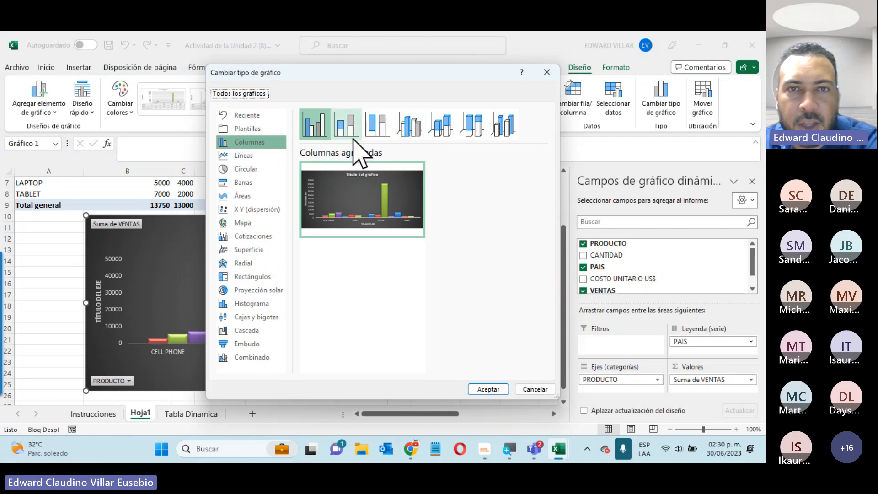
pyautogui.click(410, 130)
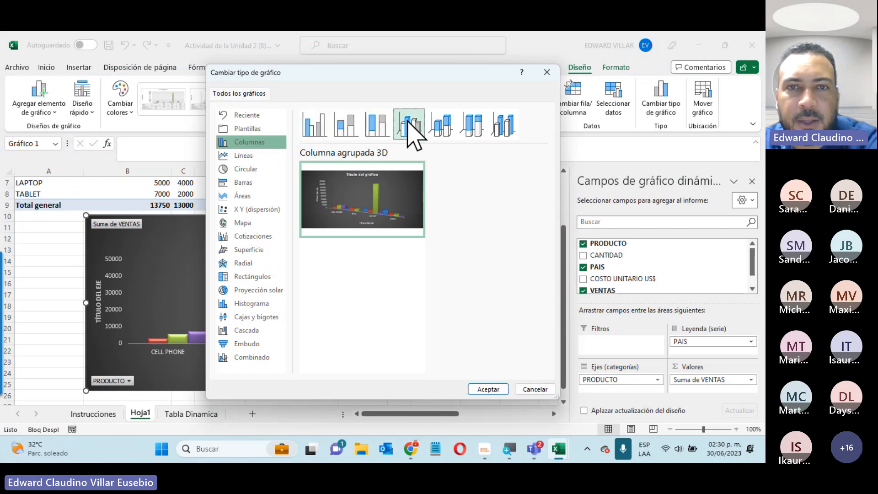
pyautogui.click(442, 126)
pyautogui.click(476, 126)
pyautogui.click(507, 124)
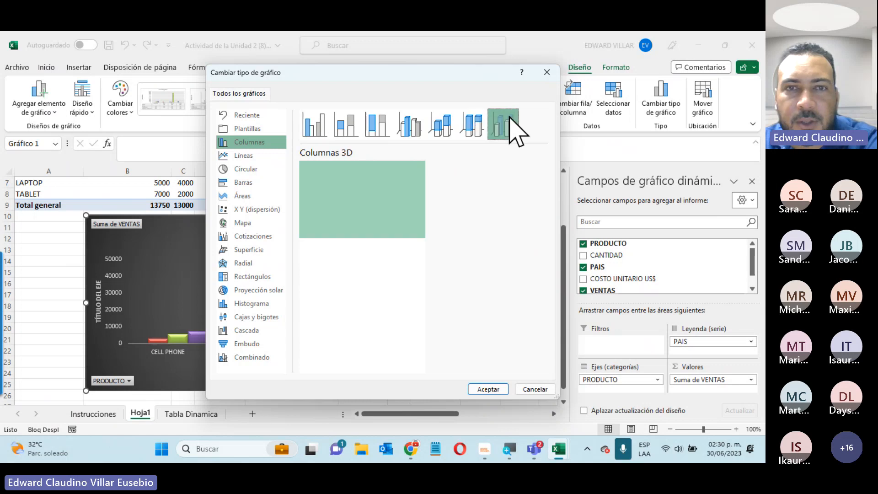
pyautogui.click(478, 129)
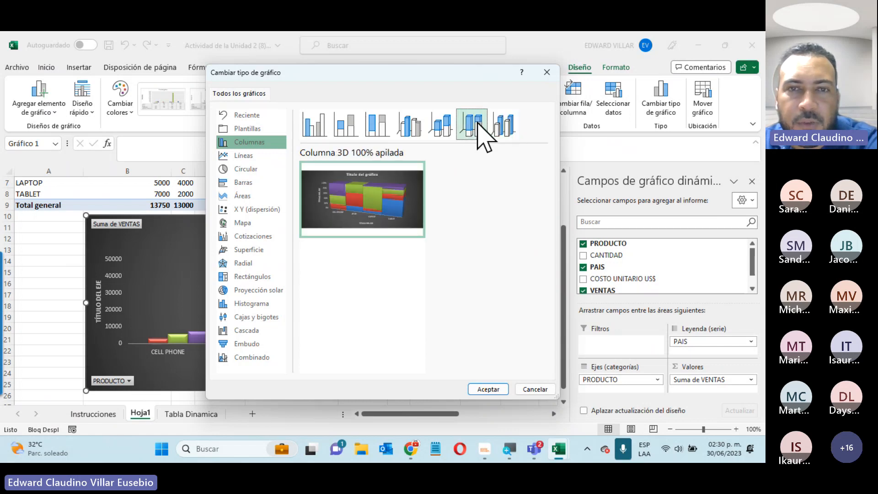
pyautogui.click(507, 128)
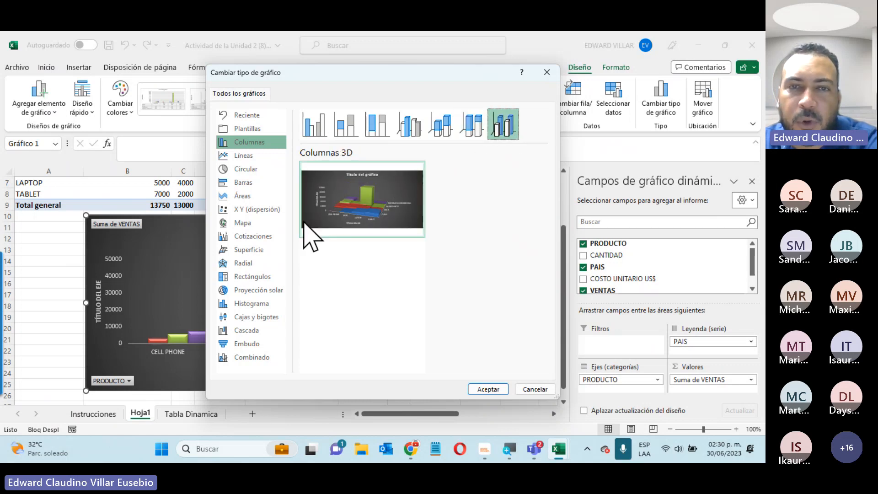
pyautogui.click(530, 390)
pyautogui.scroll(2, 453, 315)
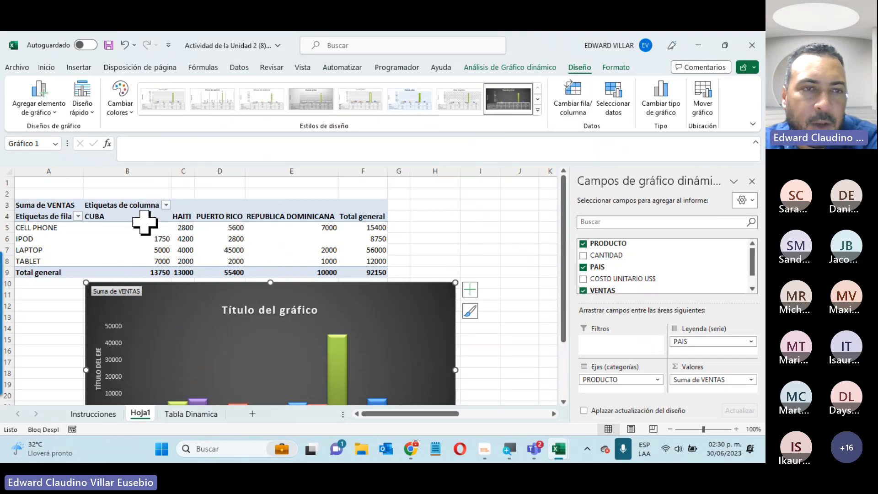
# Format the pivot sales values B5:F9 as accounting amounts with the € symbol
pyautogui.moveTo(137, 231); pyautogui.dragTo(134, 264)
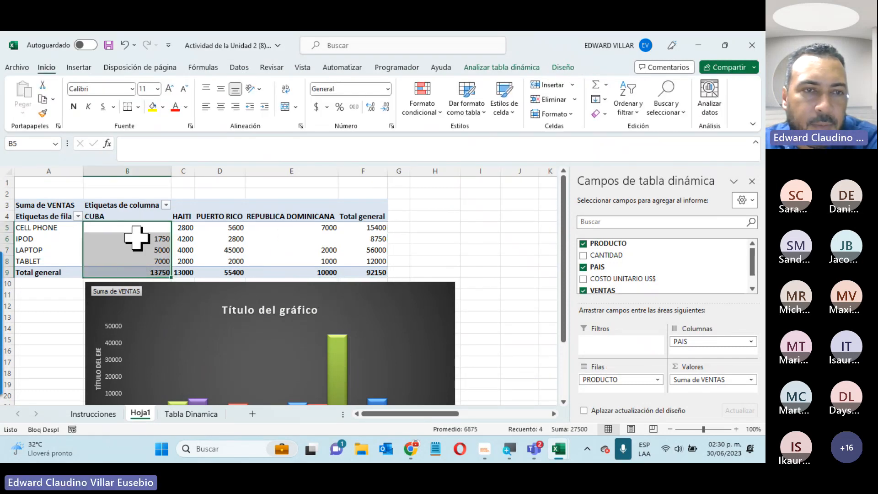
pyautogui.moveTo(137, 225); pyautogui.dragTo(378, 272)
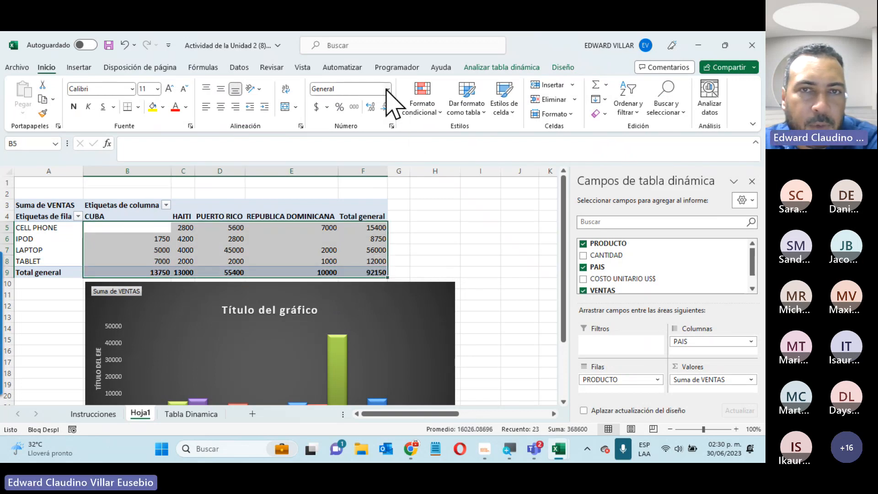
pyautogui.click(387, 88)
pyautogui.click(366, 161)
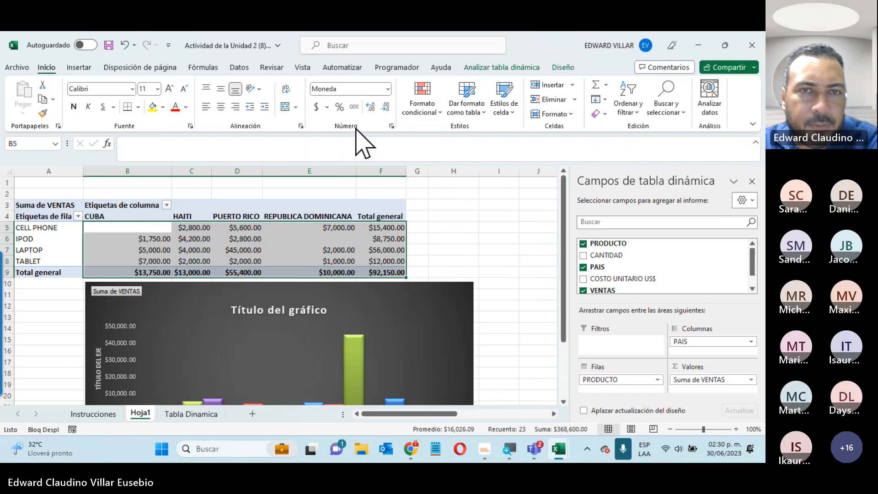
pyautogui.click(327, 108)
pyautogui.click(367, 159)
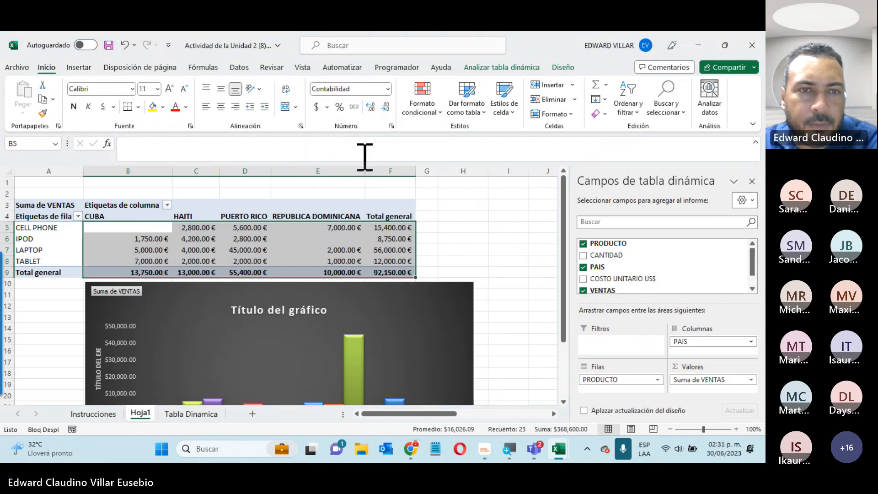
pyautogui.scroll(-2, 517, 257)
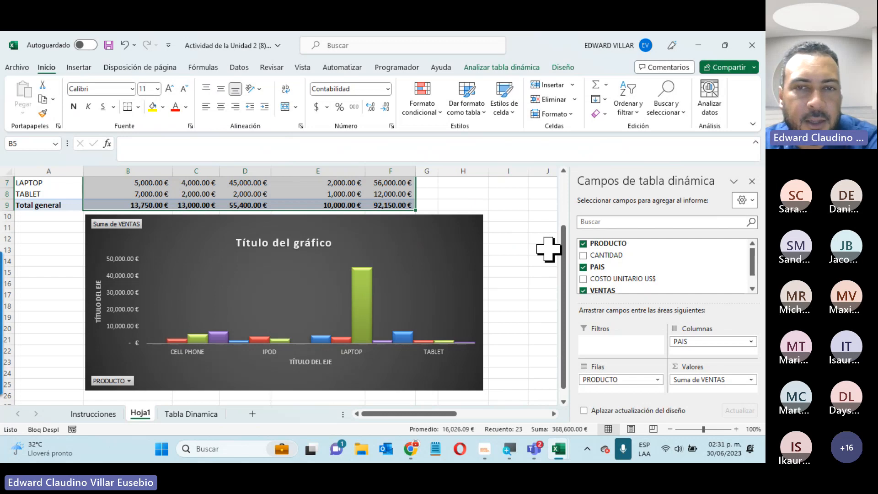
pyautogui.click(438, 242)
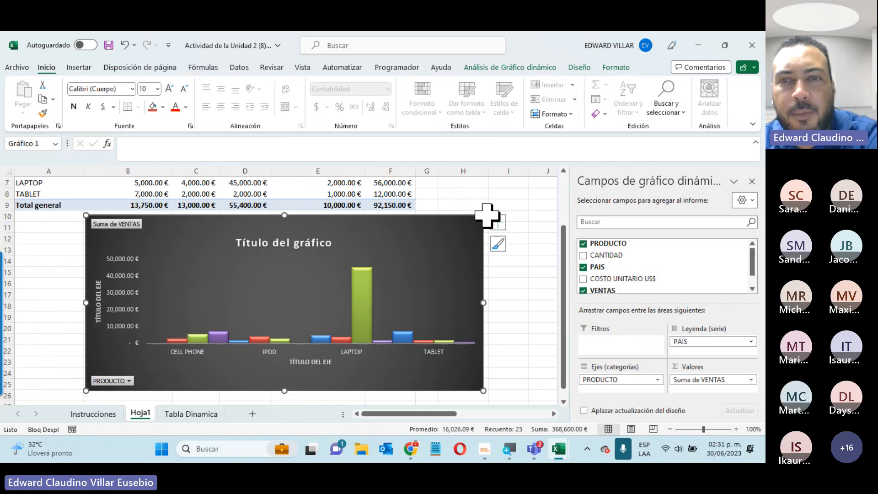
pyautogui.click(499, 223)
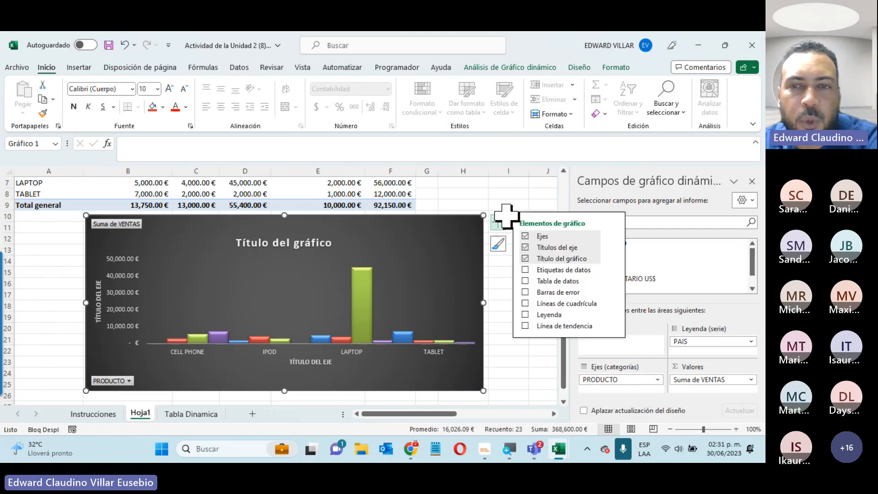
# Add a data table, gridlines and a PAIS legend to the chart, with data labels off
pyautogui.click(527, 271)
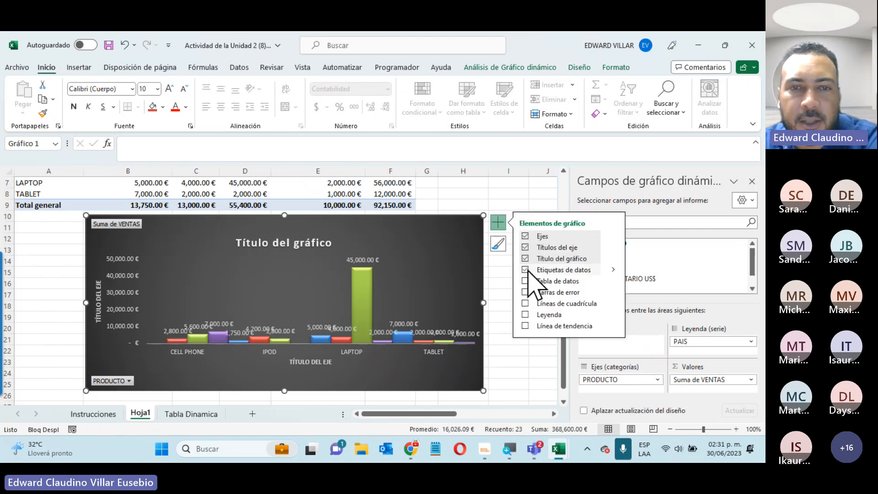
pyautogui.click(526, 270)
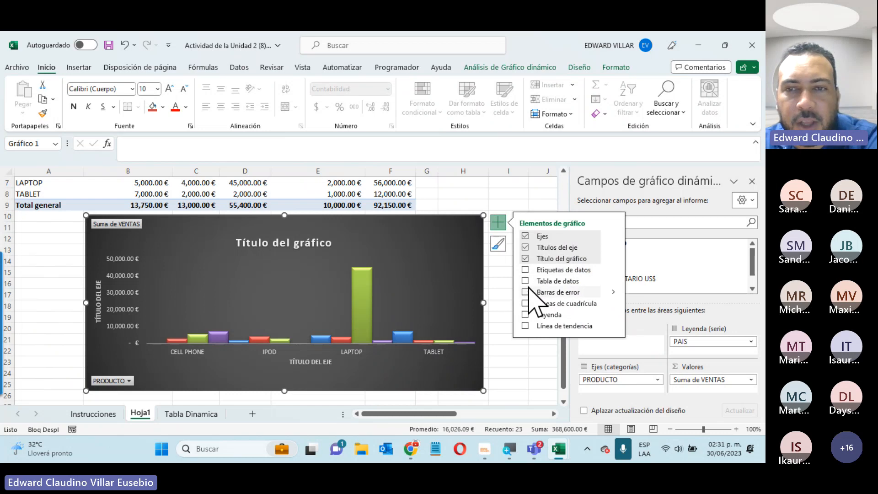
pyautogui.click(525, 281)
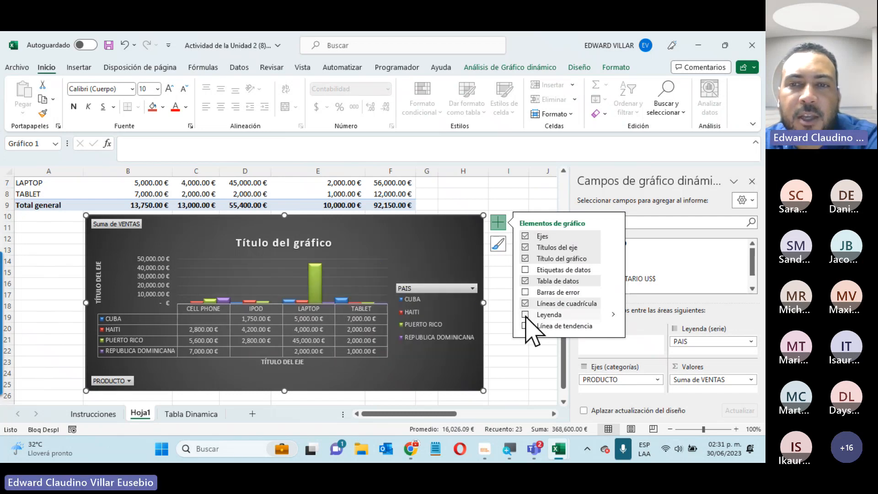
pyautogui.click(525, 314)
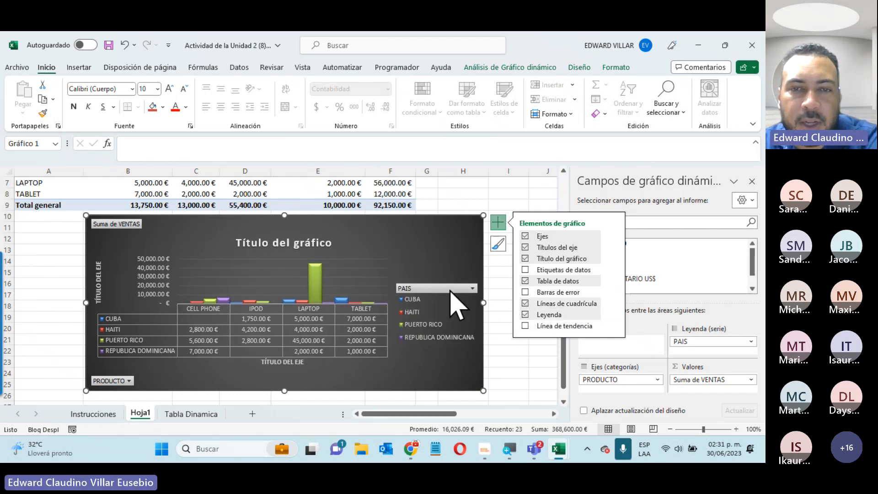
pyautogui.click(451, 289)
# Filter the PAIS countries down to CUBA and HAITI, giving a 26,750.00 € total
pyautogui.click(334, 171)
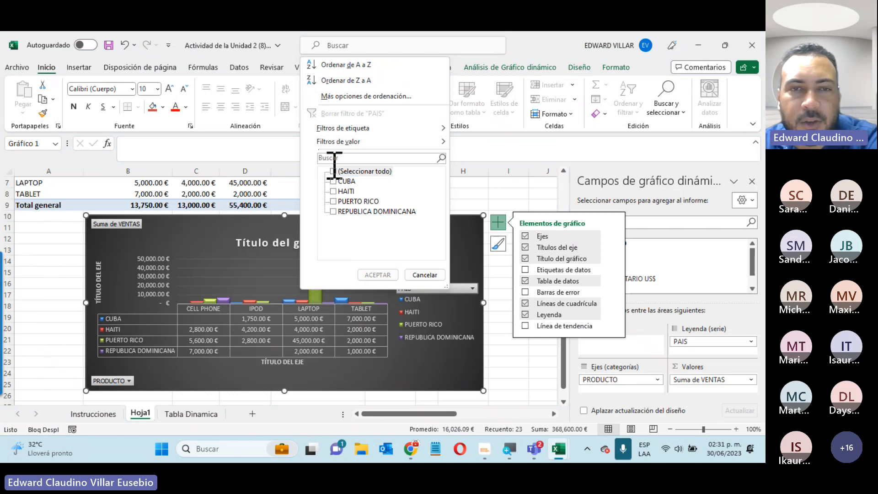
pyautogui.click(334, 181)
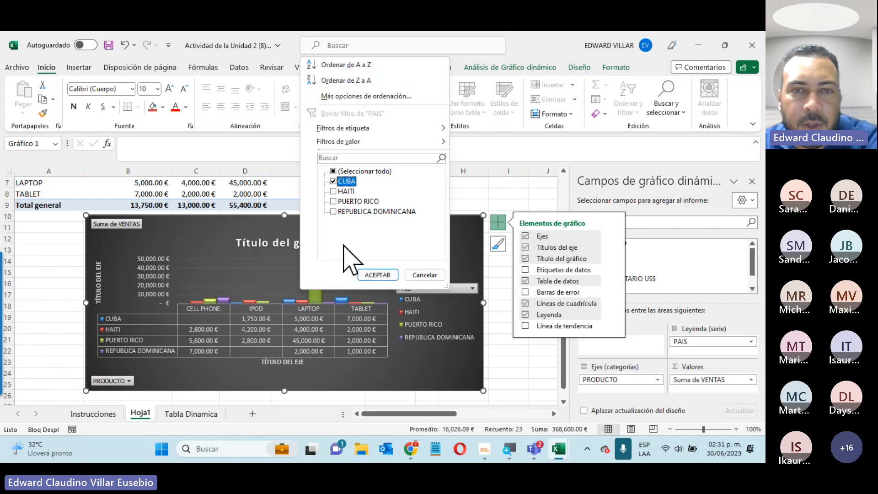
pyautogui.click(376, 275)
pyautogui.scroll(2, 220, 261)
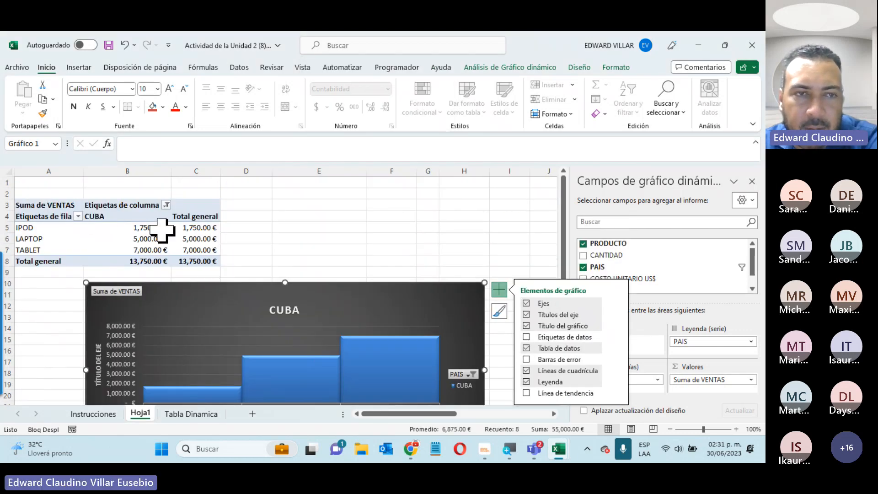
pyautogui.click(166, 205)
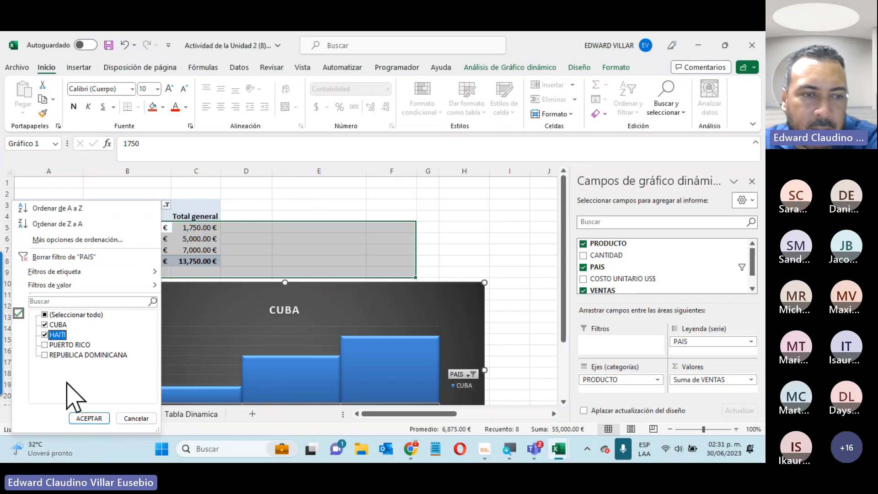
pyautogui.click(88, 418)
pyautogui.scroll(-3, 562, 244)
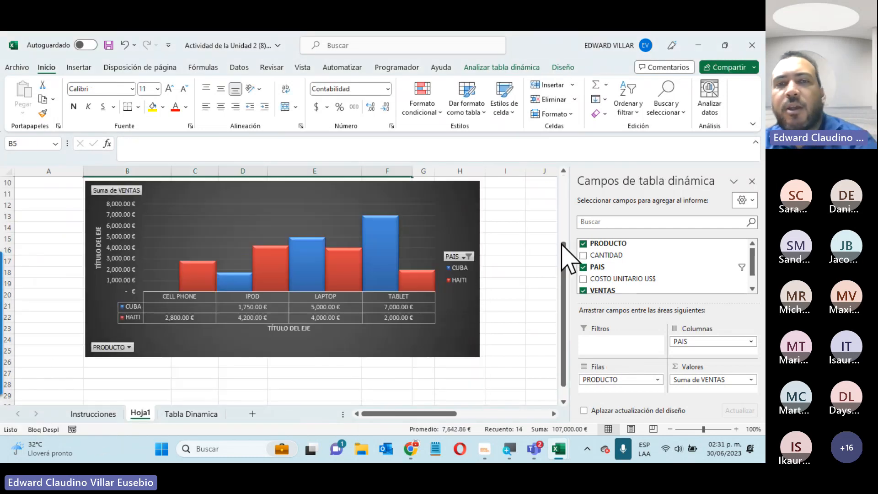
pyautogui.scroll(2, 562, 256)
pyautogui.click(438, 268)
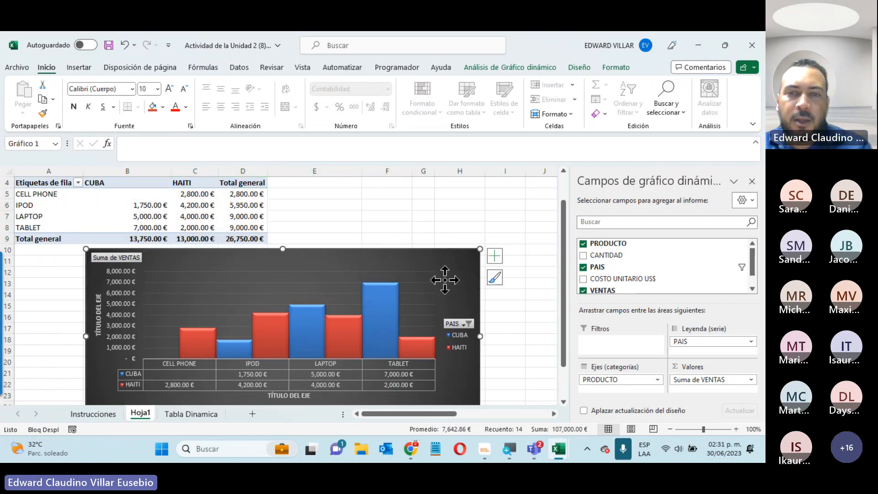
# Move the chart with Mover gráfico to new sheet Gráfico1, then go back to Hoja1
pyautogui.rightClick(446, 280)
pyautogui.click(509, 244)
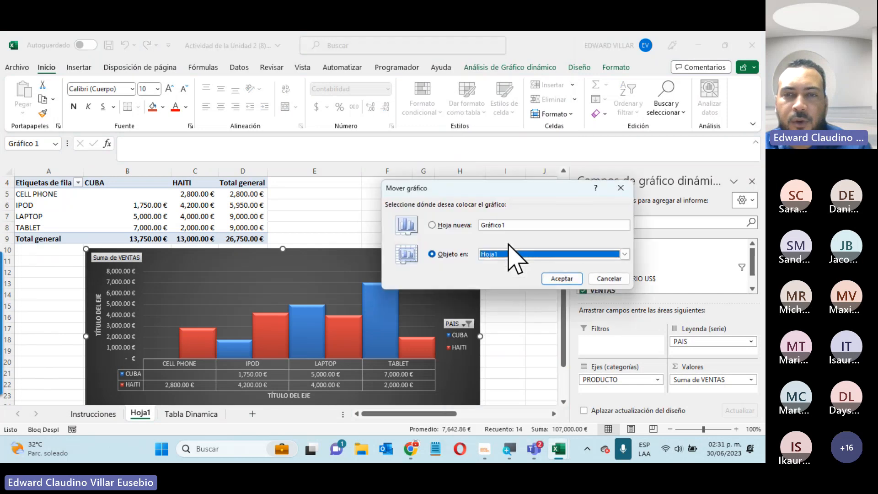
pyautogui.click(449, 228)
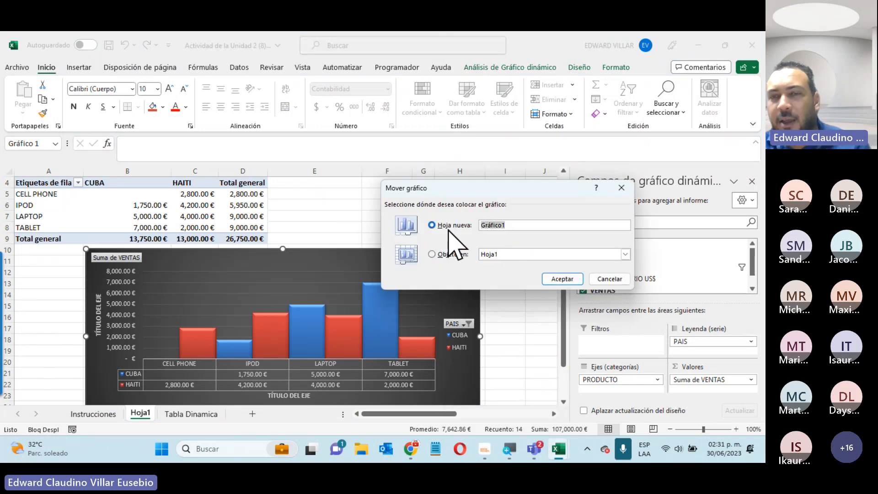
pyautogui.click(562, 281)
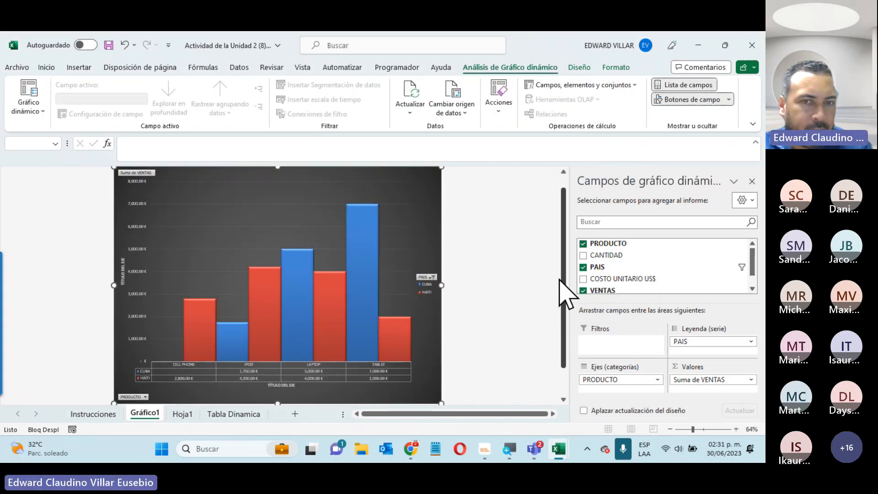
pyautogui.click(179, 414)
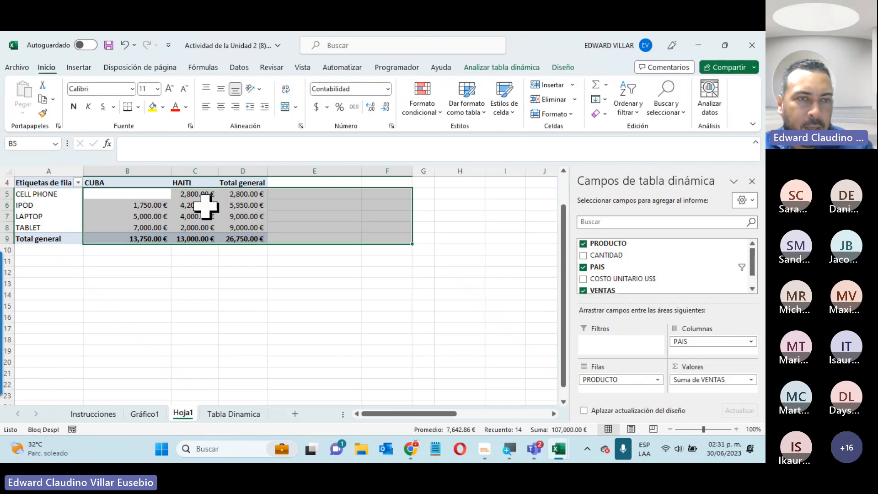
# Filter the product row labels to IPOD and LAPTOP only, then view the Gráfico1 sheet
pyautogui.click(146, 183)
pyautogui.click(78, 183)
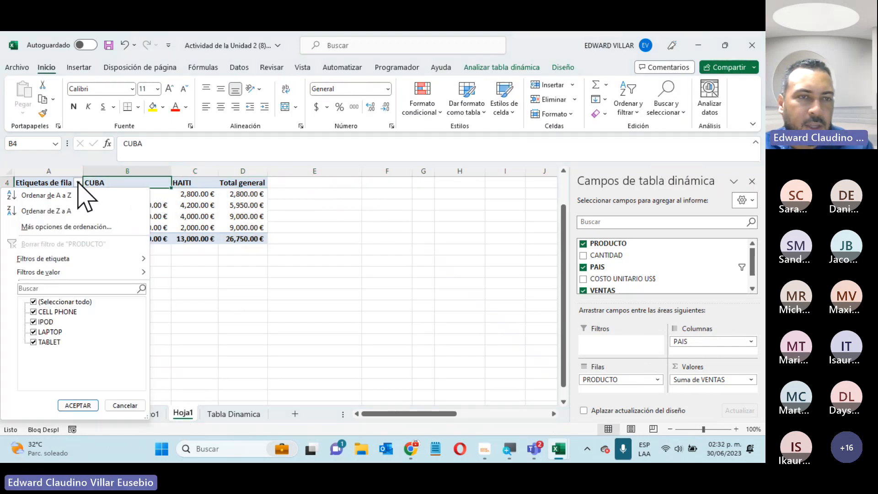
pyautogui.click(33, 302)
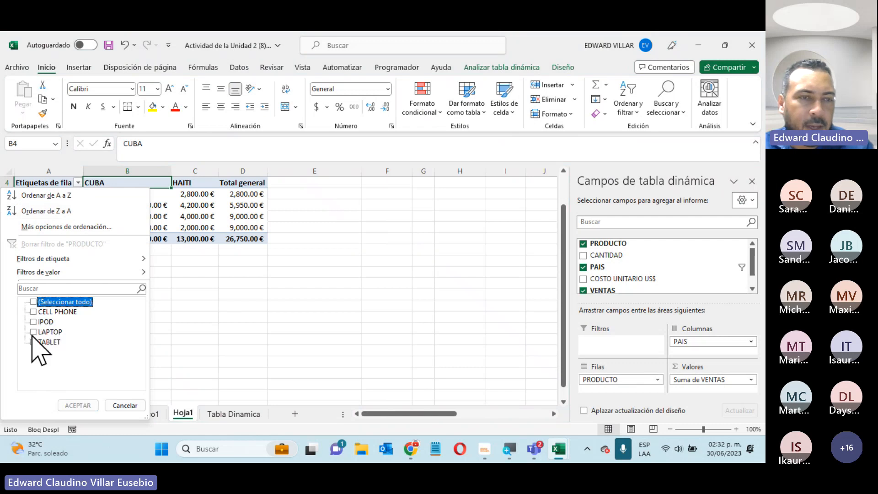
pyautogui.click(34, 332)
pyautogui.click(33, 321)
pyautogui.click(78, 406)
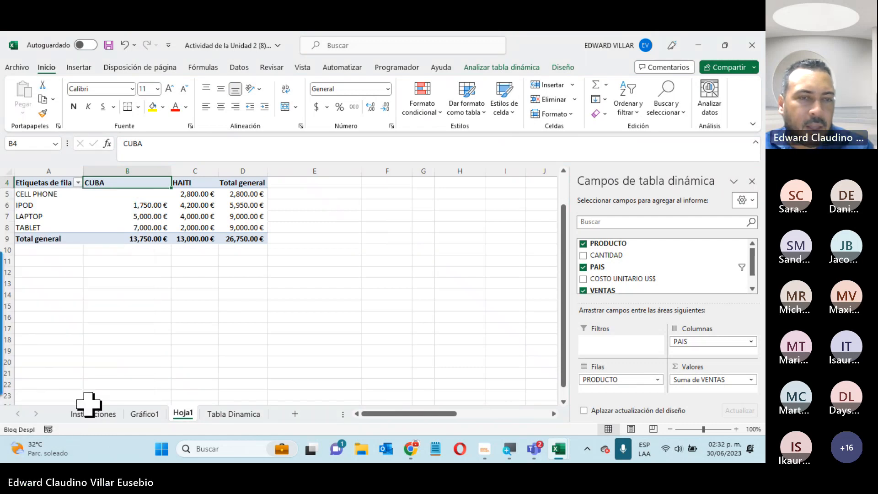
pyautogui.click(146, 414)
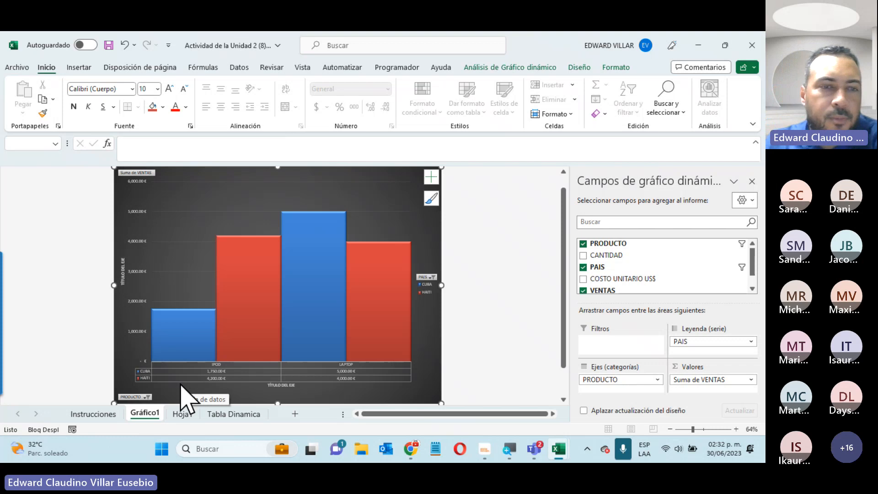
# Look through the Hoja1, Tabla Dinamica and Instrucciones sheets, then minimize Excel
pyautogui.click(189, 414)
pyautogui.click(233, 414)
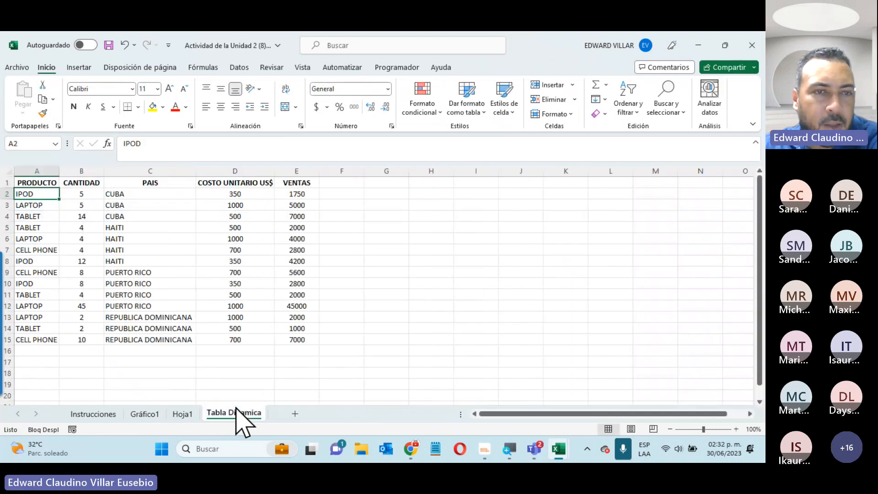
pyautogui.click(94, 414)
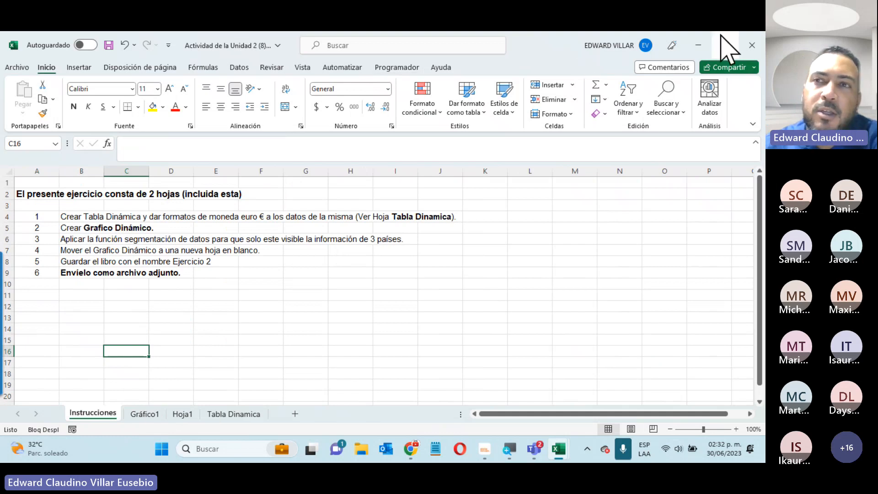
pyautogui.click(698, 46)
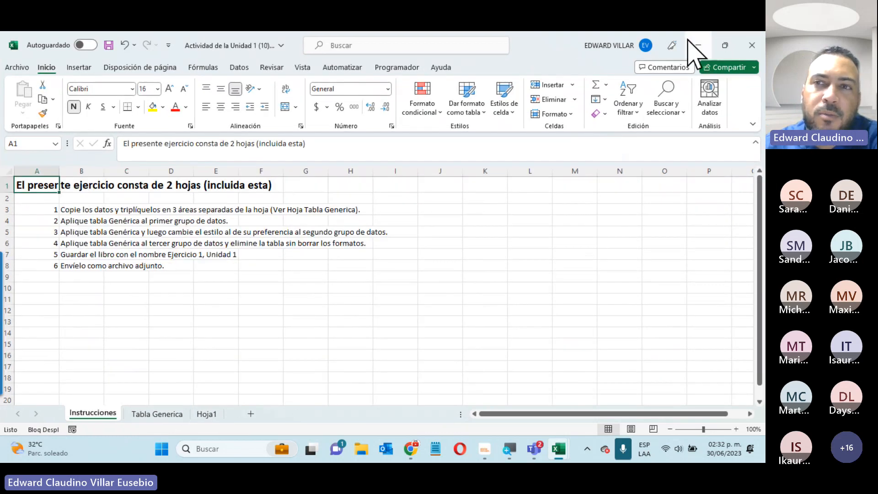
pyautogui.click(698, 45)
# Scroll through the Unidad 2 course section, then bring the Teams meeting window back up
pyautogui.scroll(5, 130, 405)
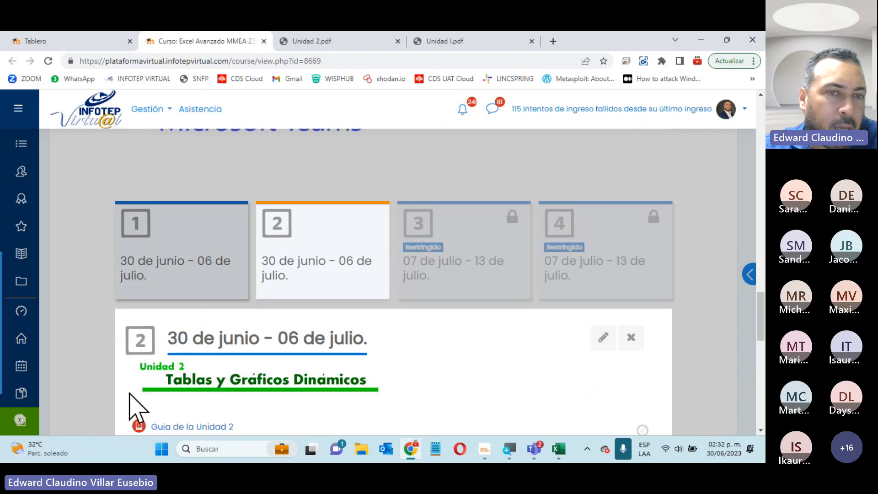
pyautogui.scroll(-4, 131, 405)
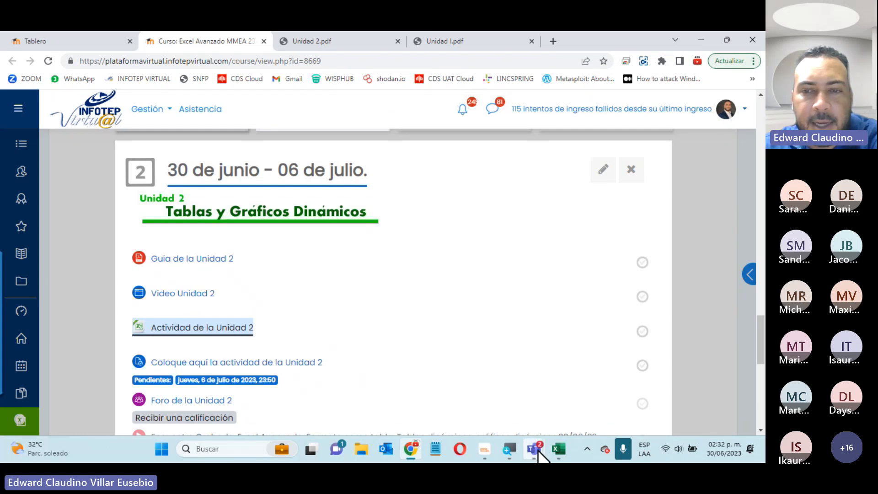
pyautogui.moveTo(539, 453)
pyautogui.click(566, 338)
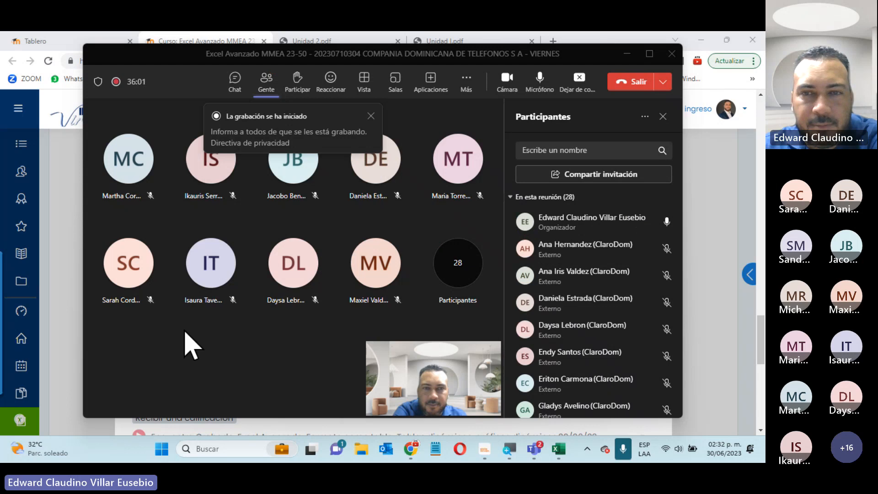
pyautogui.scroll(-3, 567, 311)
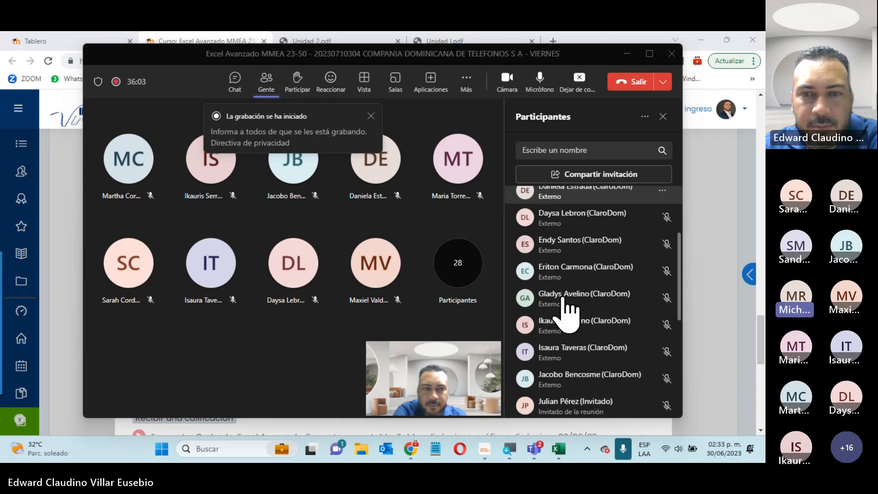
pyautogui.scroll(-5, 582, 265)
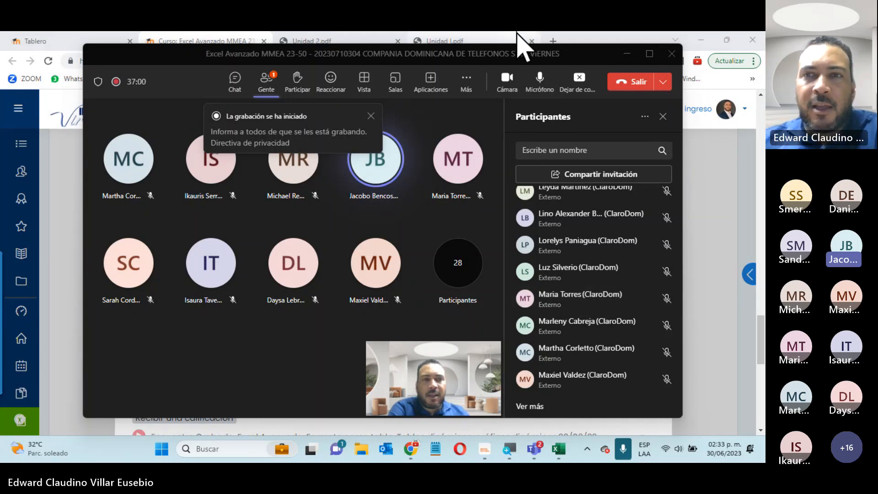
# Search 'certificado de infotep' in a new tab and open the Consulta de Certificados lookup page
pyautogui.click(554, 42)
pyautogui.click(555, 42)
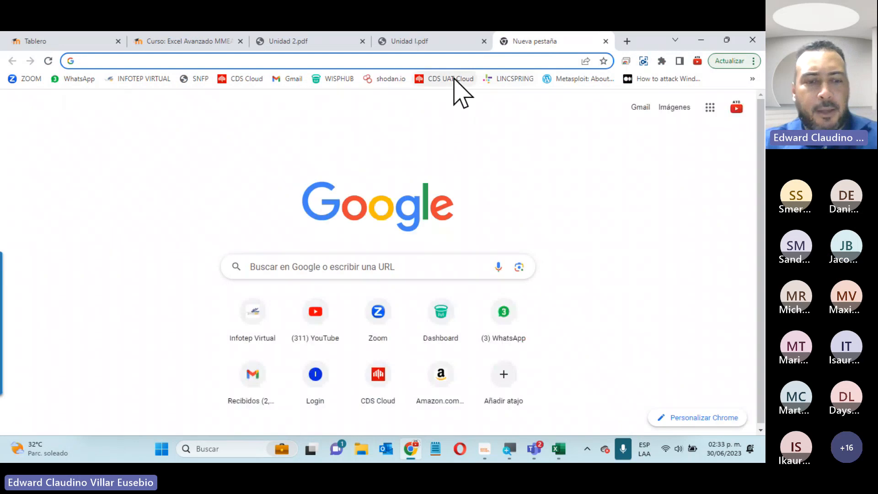
pyautogui.write('cirtificado de infotep')
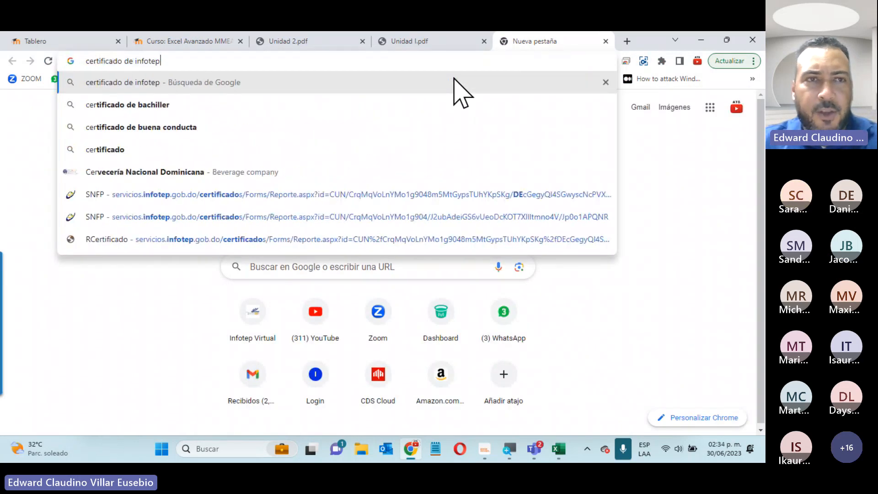
pyautogui.press('Return')
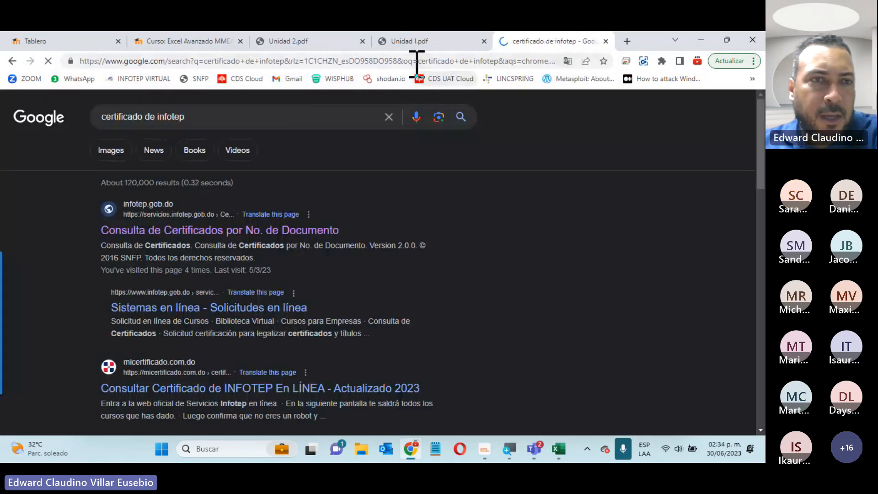
pyautogui.click(188, 232)
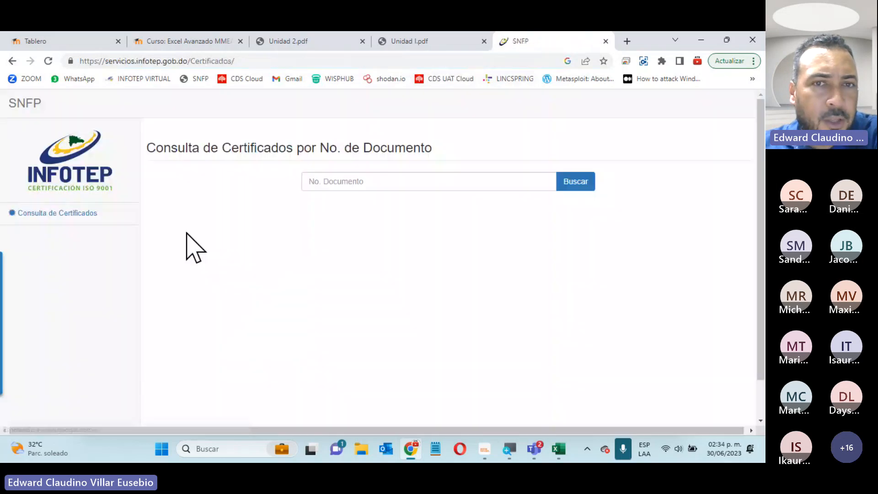
pyautogui.click(342, 182)
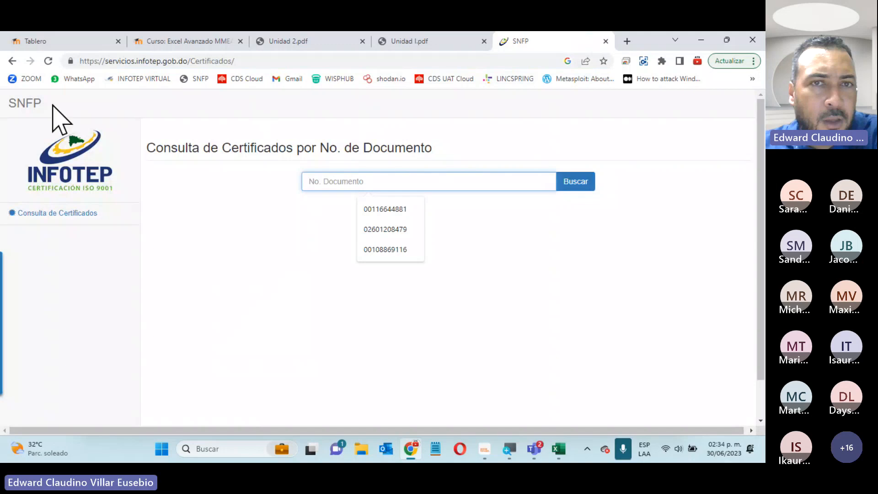
pyautogui.click(11, 61)
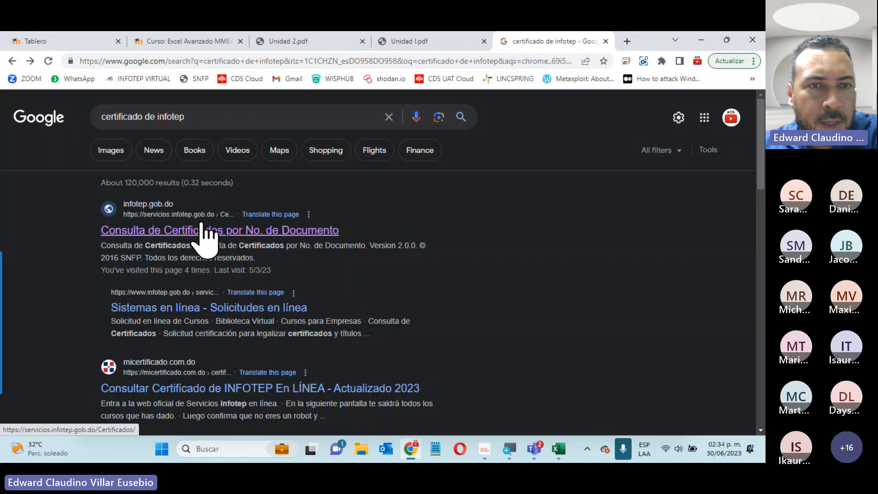
pyautogui.click(208, 231)
pyautogui.click(364, 182)
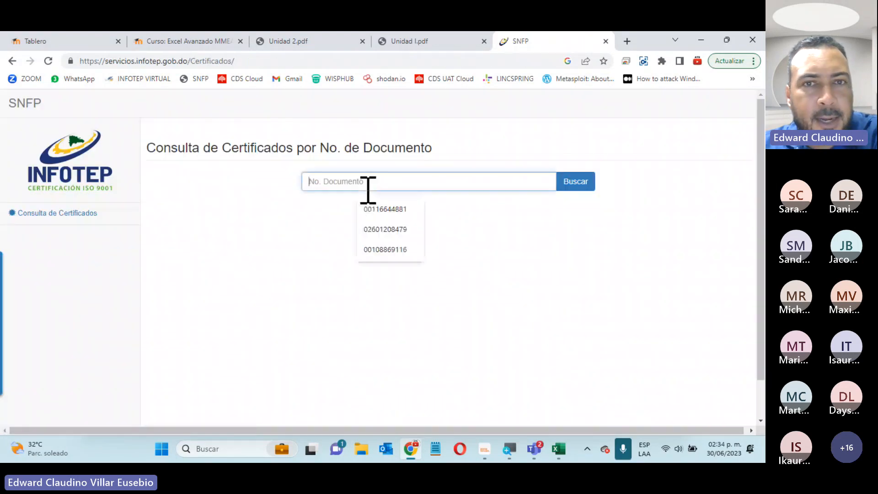
pyautogui.click(290, 214)
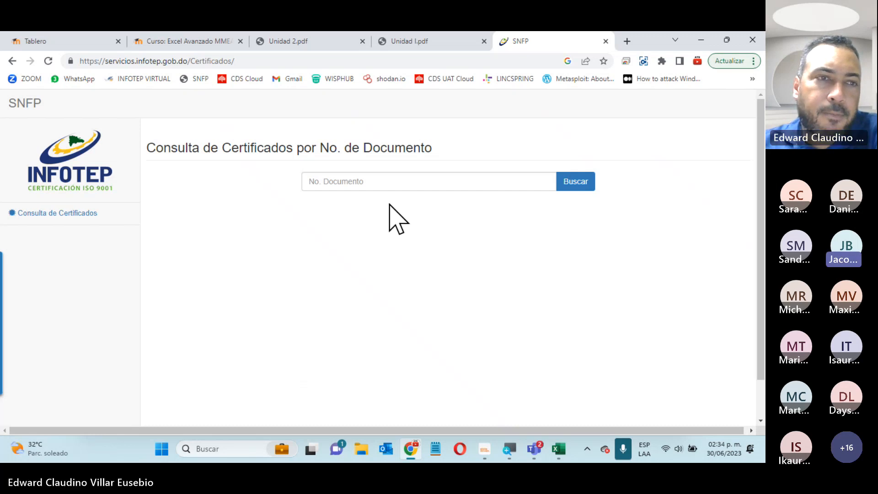
# Copy the certificate lookup URL and send it in the Teams meeting chat
pyautogui.click(266, 60)
pyautogui.hotkey('ctrl', 'c')
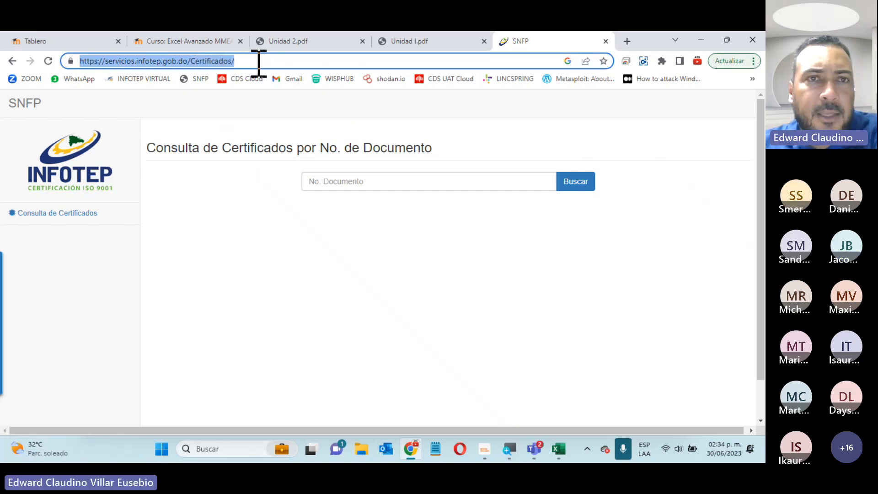
pyautogui.rightClick(256, 61)
pyautogui.click(284, 126)
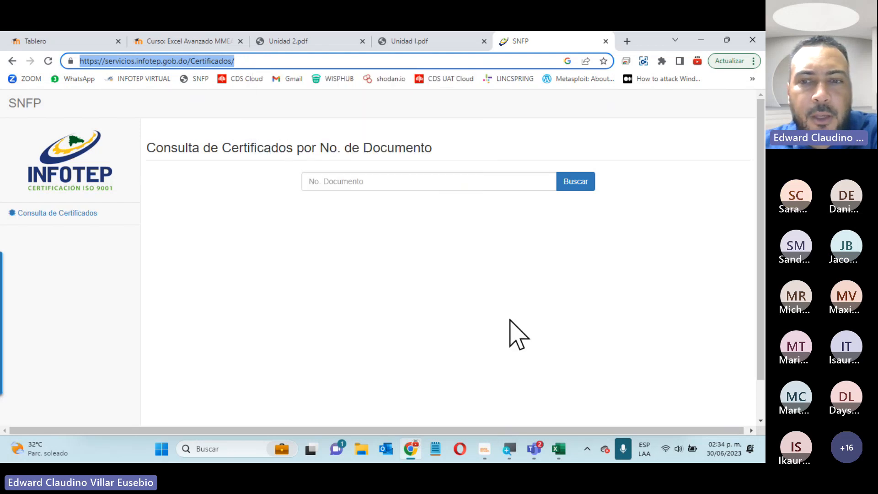
pyautogui.click(534, 449)
pyautogui.click(570, 348)
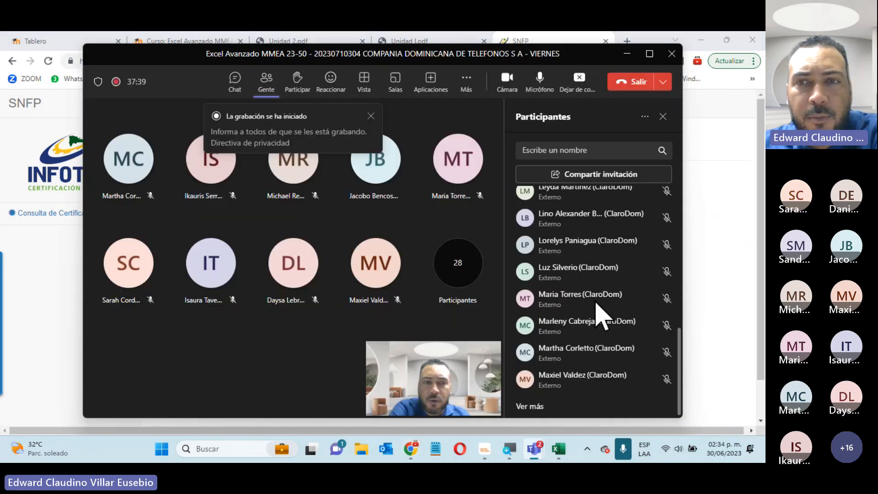
pyautogui.click(234, 78)
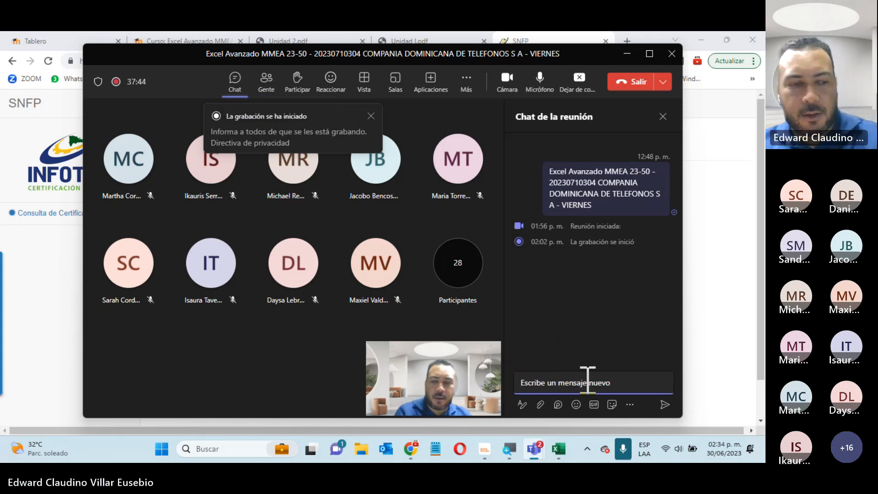
pyautogui.hotkey('ctrl', 'v')
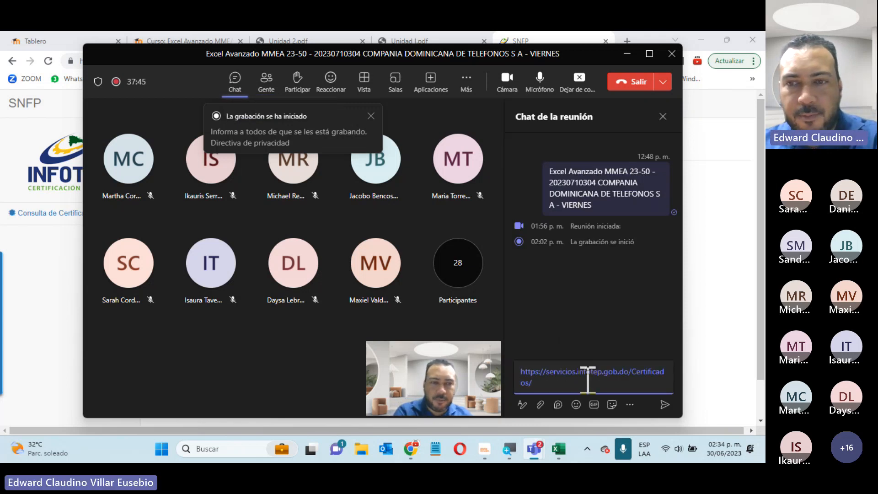
pyautogui.click(665, 404)
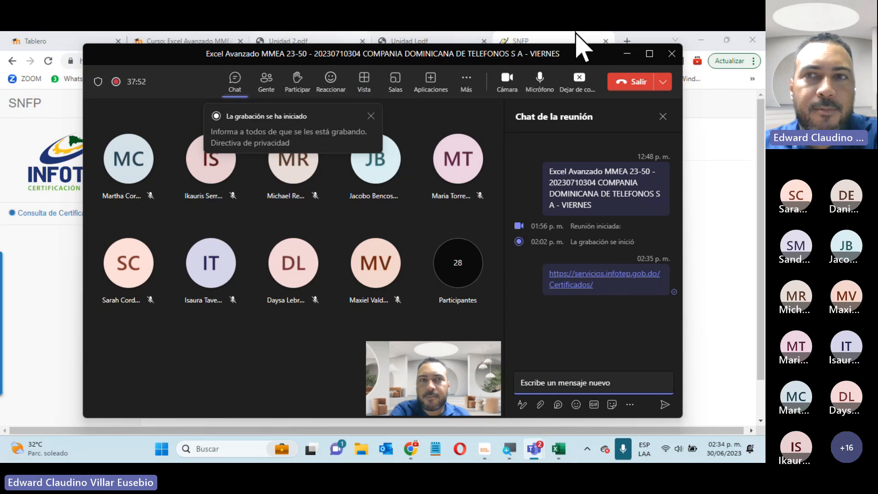
# Turn off the camera and mute the microphone in the meeting
pyautogui.click(627, 54)
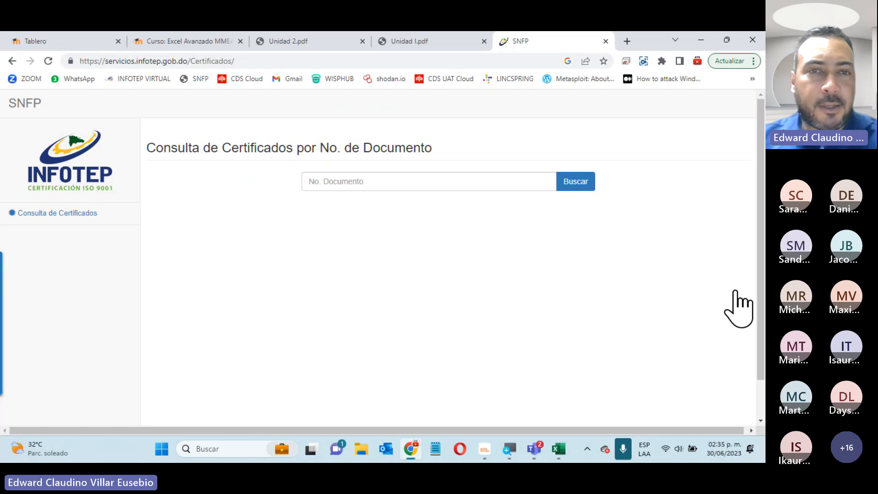
pyautogui.hotkey('alt', 'Tab')
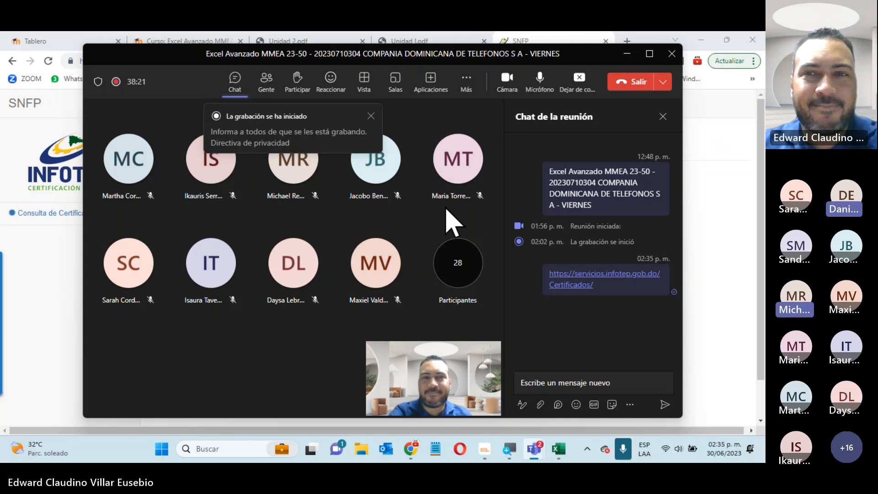
pyautogui.click(513, 97)
pyautogui.click(540, 92)
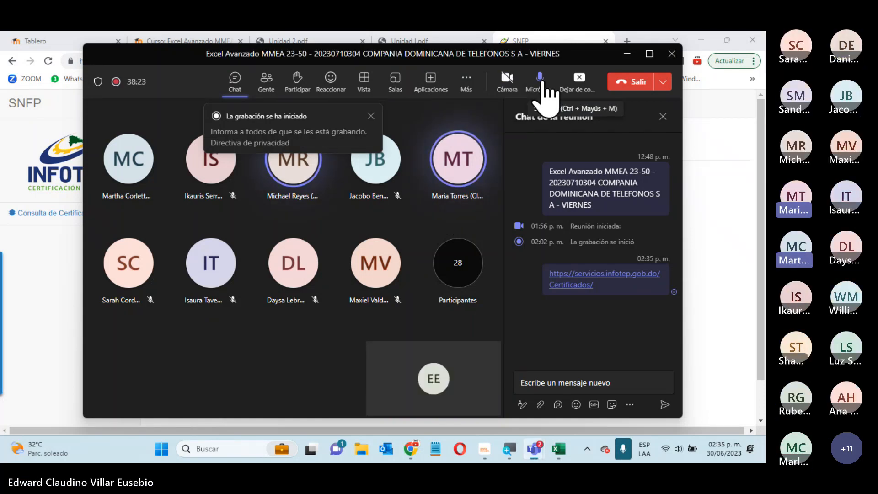